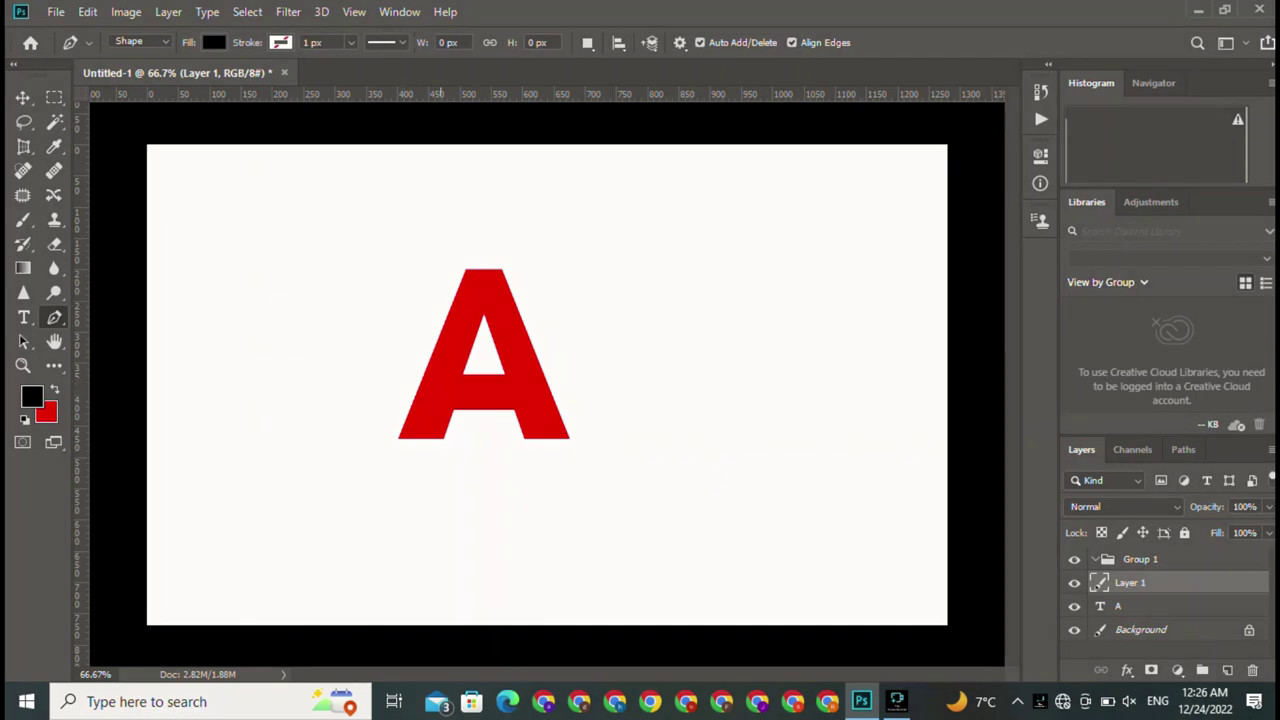
# Pick the Ellipse Tool from the toolbar's extra-tools flyout.
pyautogui.click(54, 365)
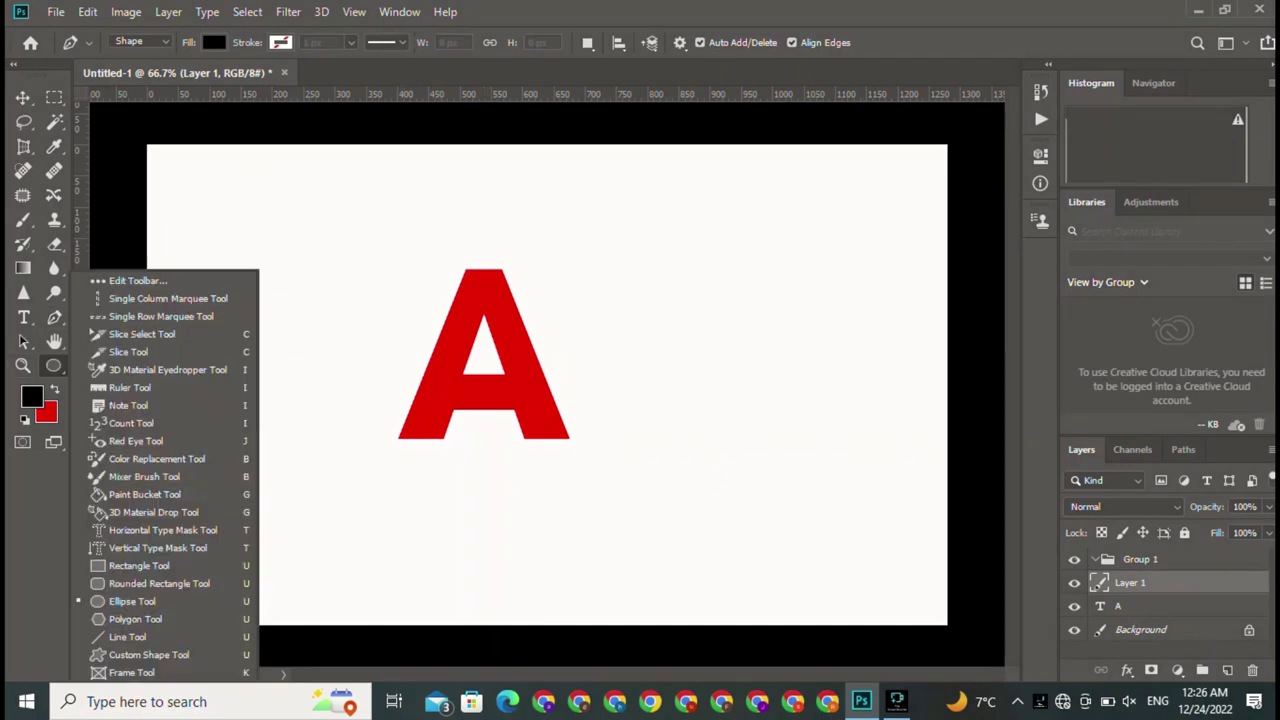
pyautogui.click(22, 365)
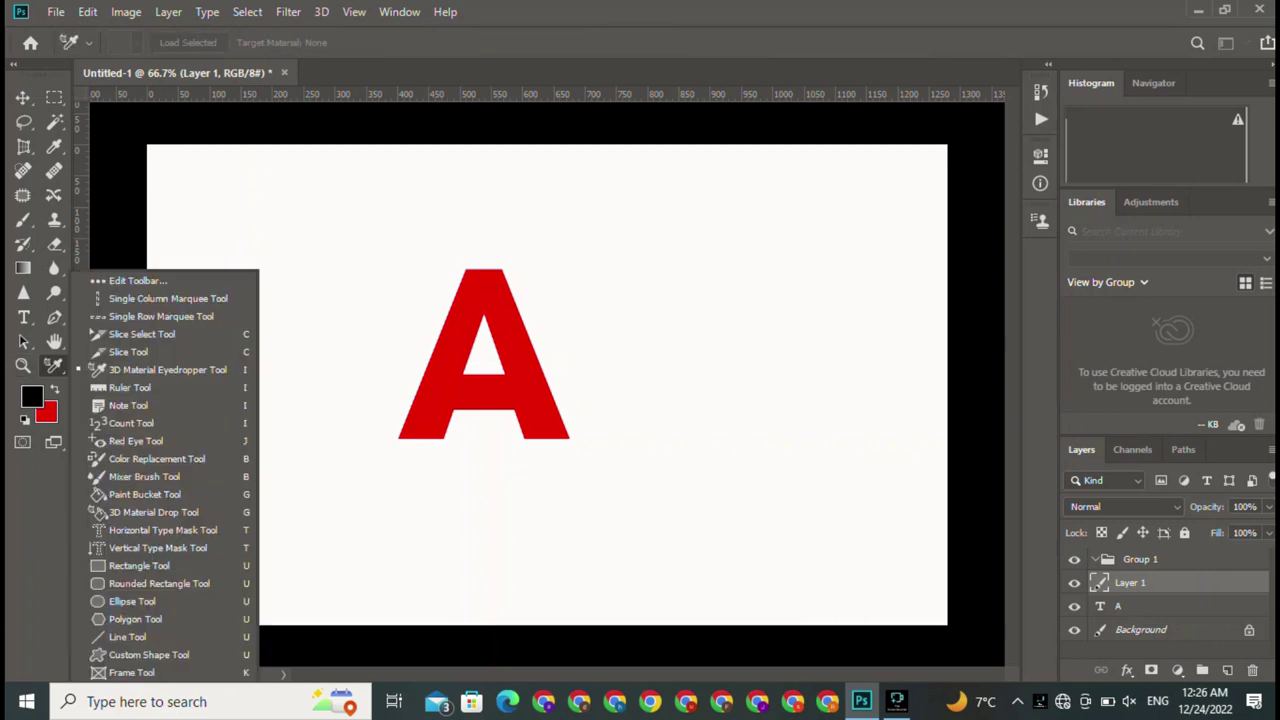
pyautogui.click(132, 601)
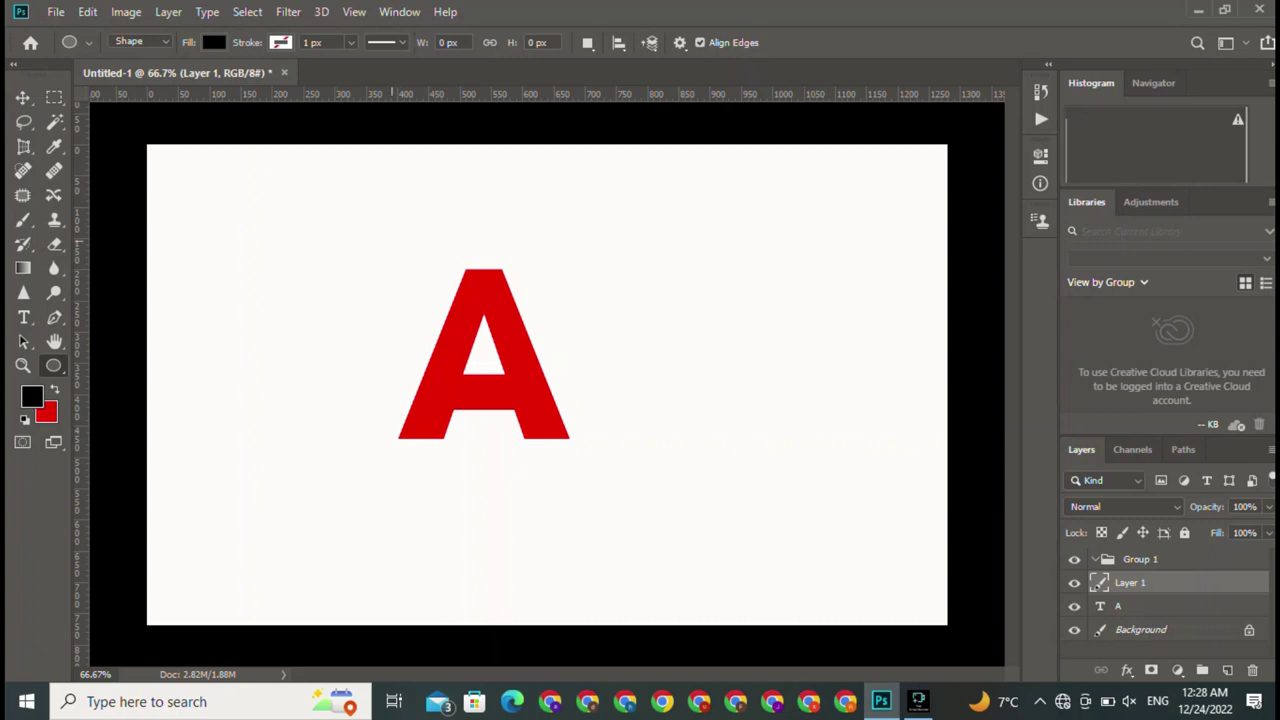
# Draw a 459 px circle over the red A with the Ellipse Tool.
pyautogui.moveTo(398, 232); pyautogui.dragTo(685, 519)
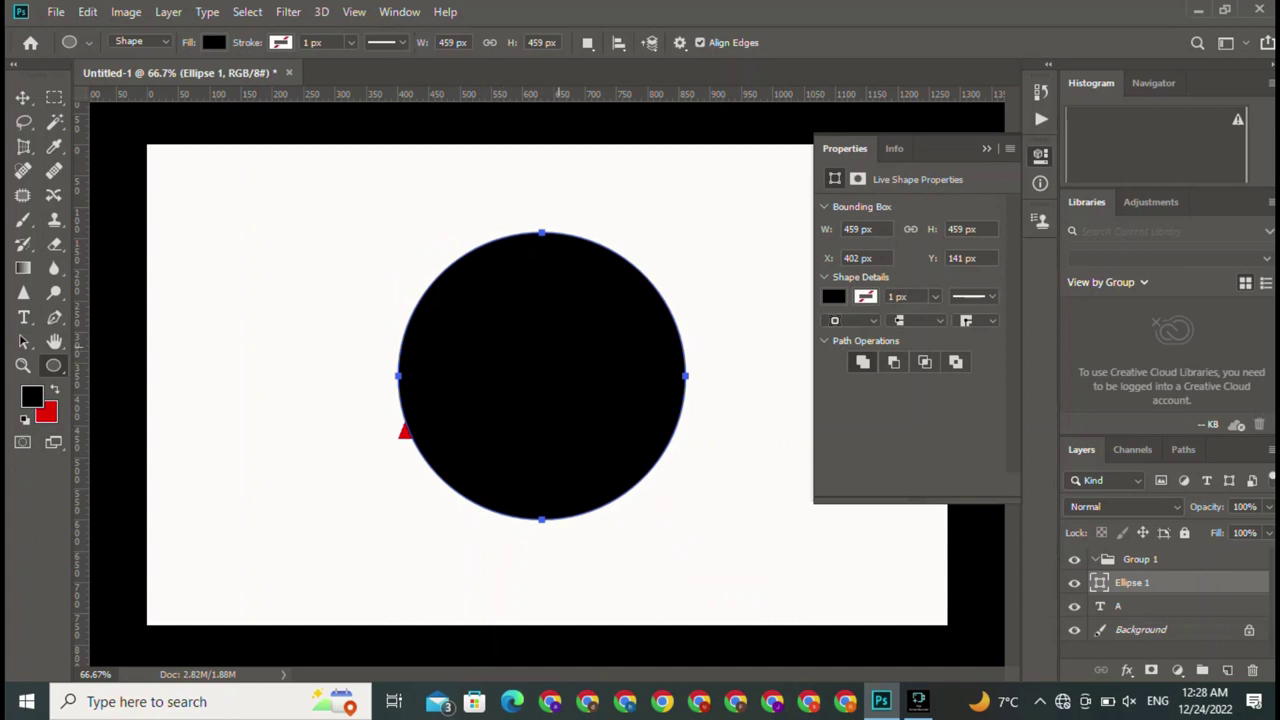
pyautogui.press('v')
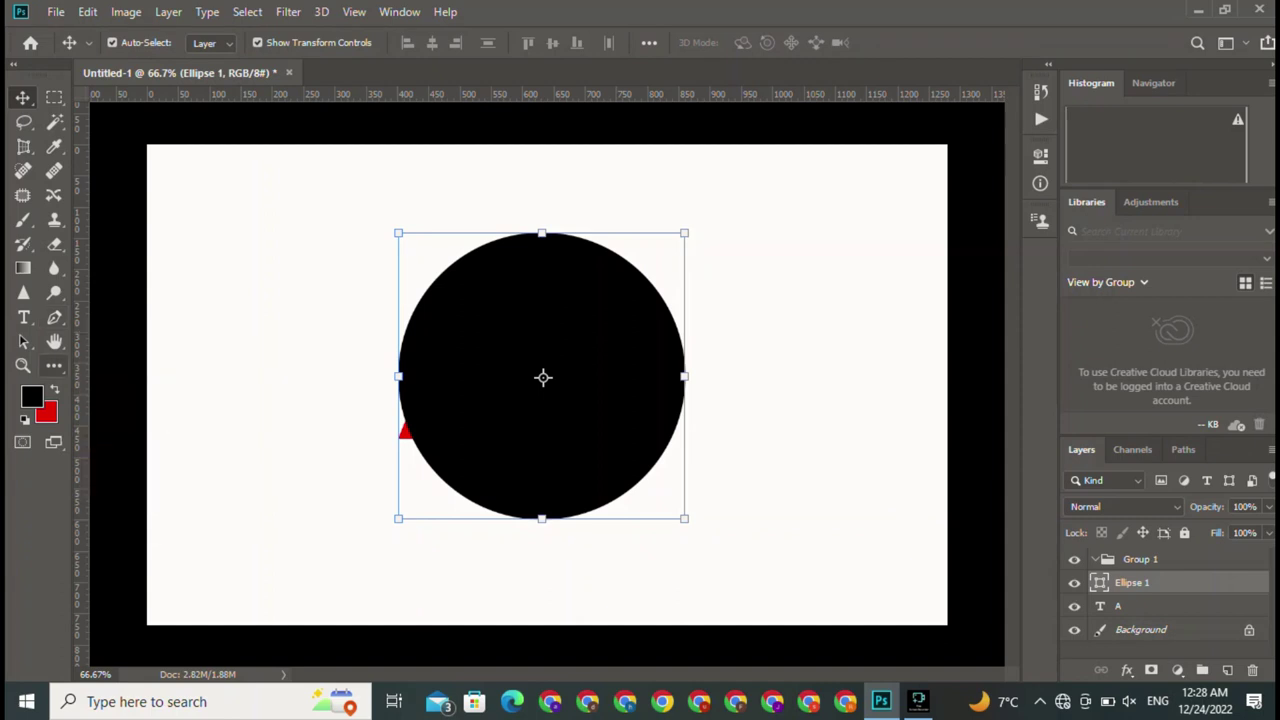
pyautogui.click(54, 365)
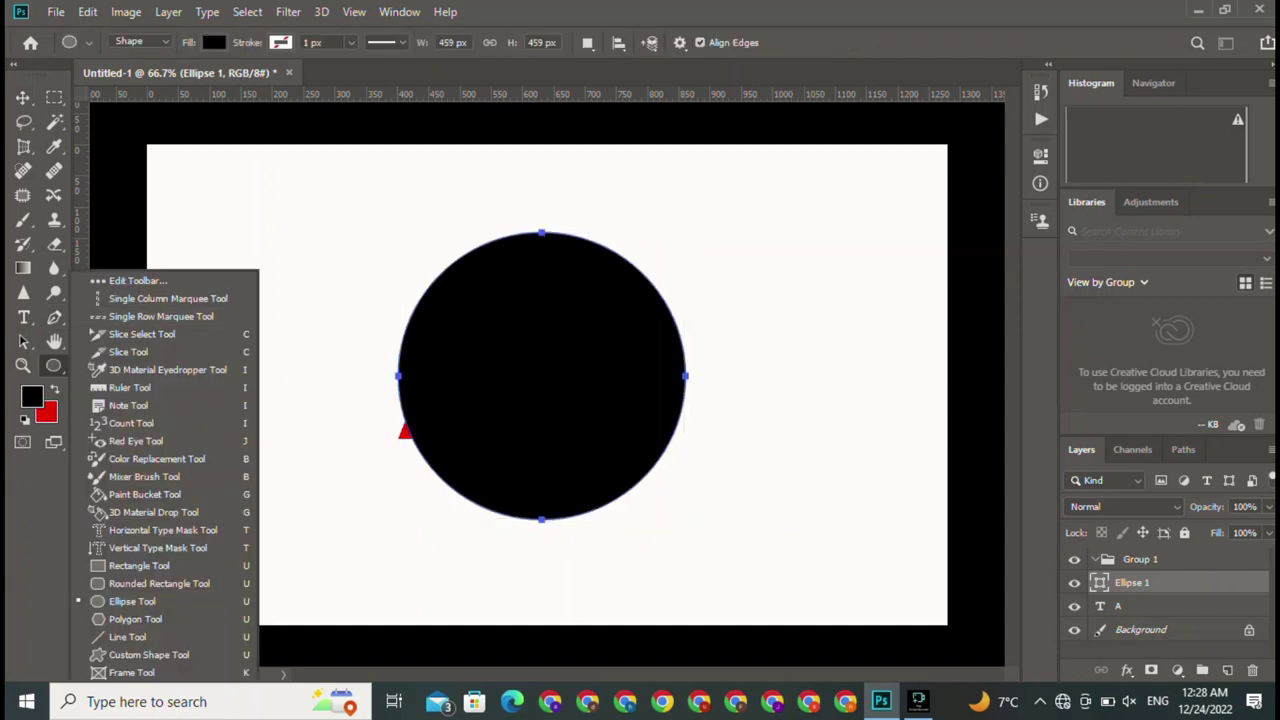
# Give the circle No Color fill and a thicker solid black stroke.
pyautogui.click(213, 42)
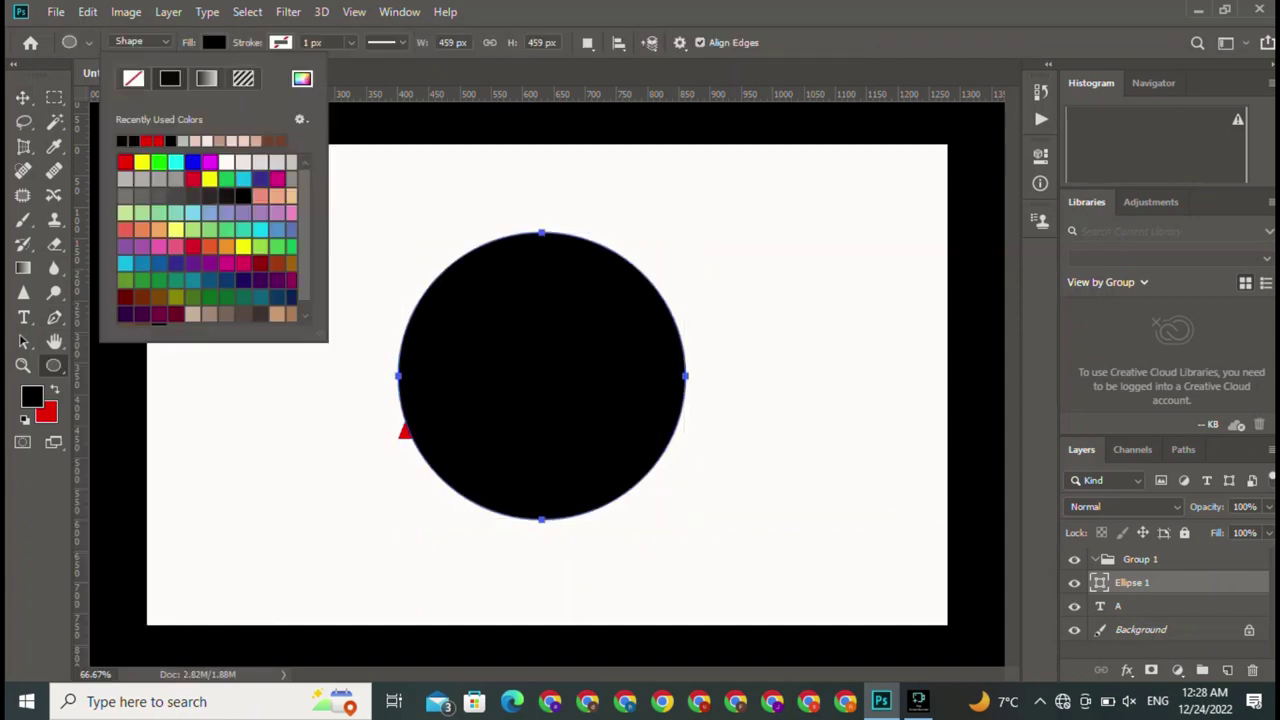
pyautogui.click(133, 78)
pyautogui.click(280, 42)
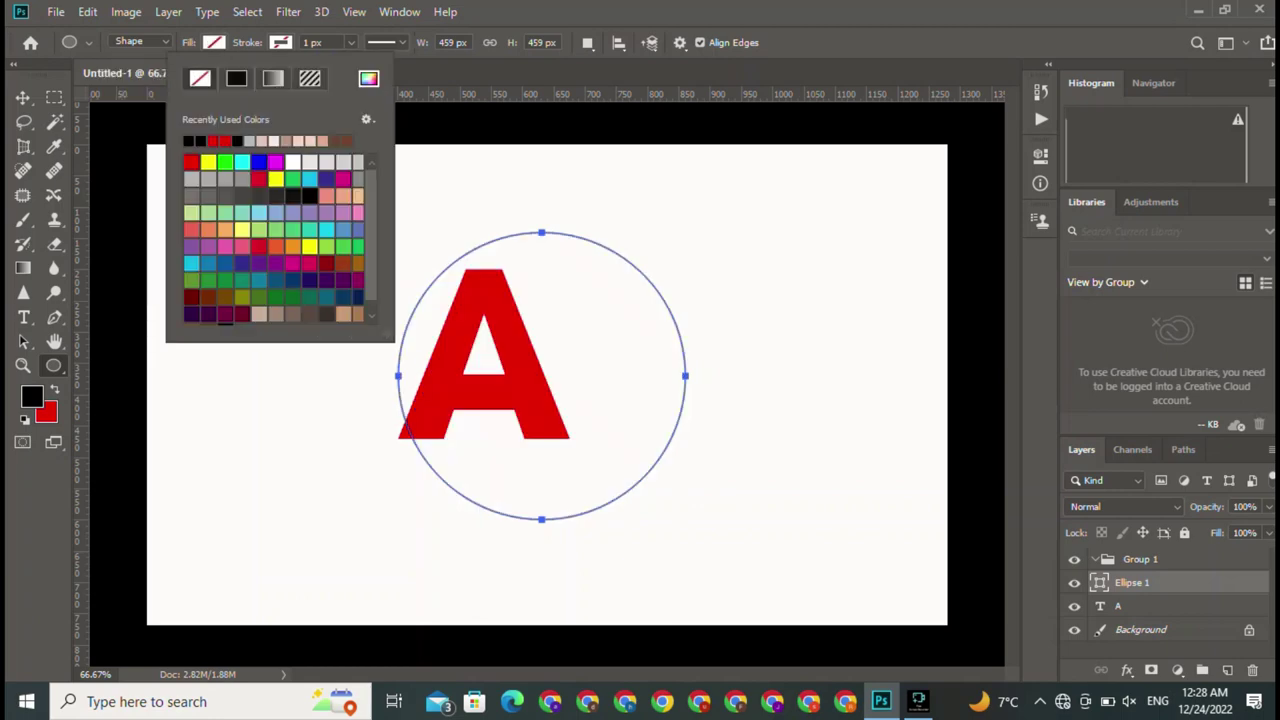
pyautogui.click(236, 78)
pyautogui.click(350, 42)
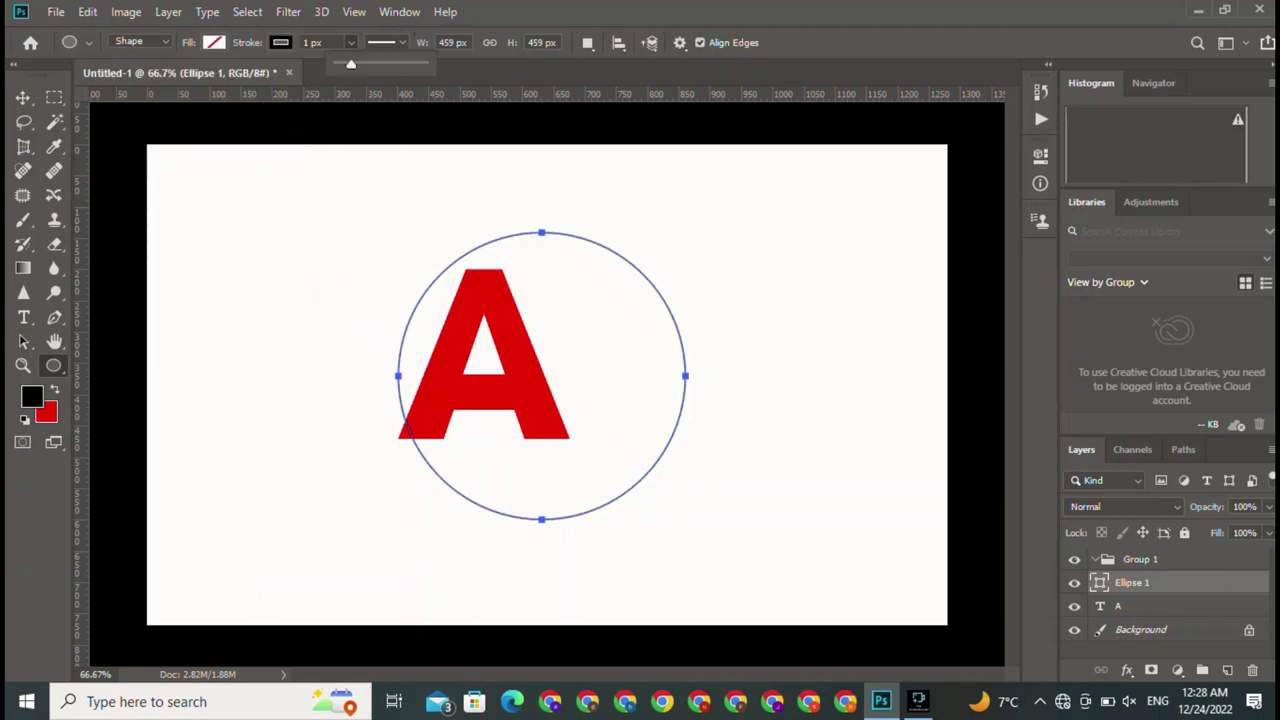
pyautogui.moveTo(350, 64); pyautogui.dragTo(352, 64)
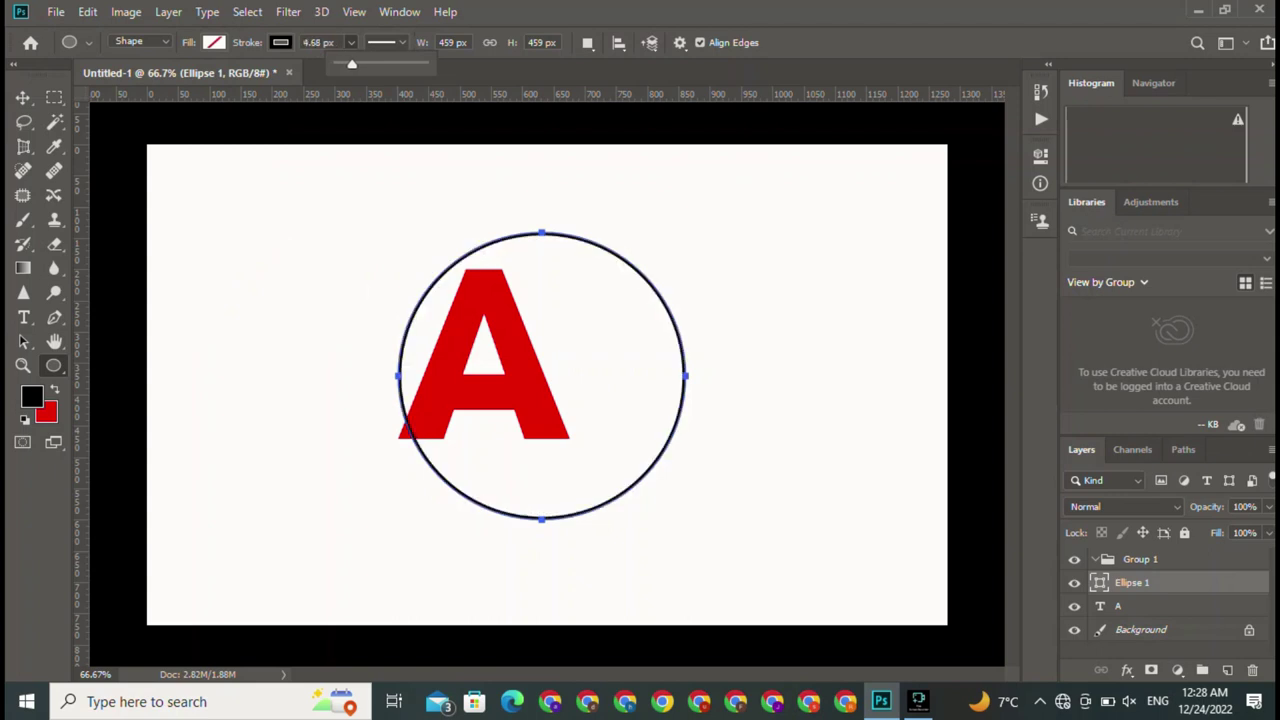
pyautogui.press('v')
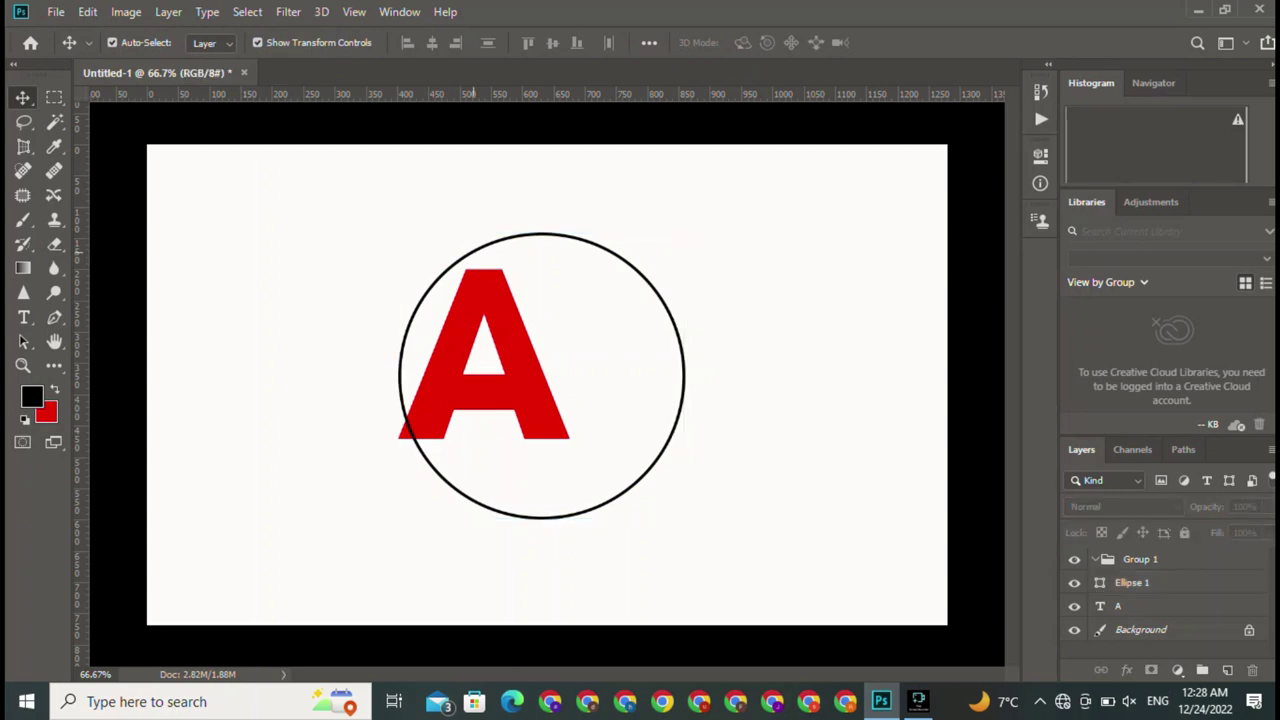
# Transform and reposition the circle around the red A.
pyautogui.click(543, 377)
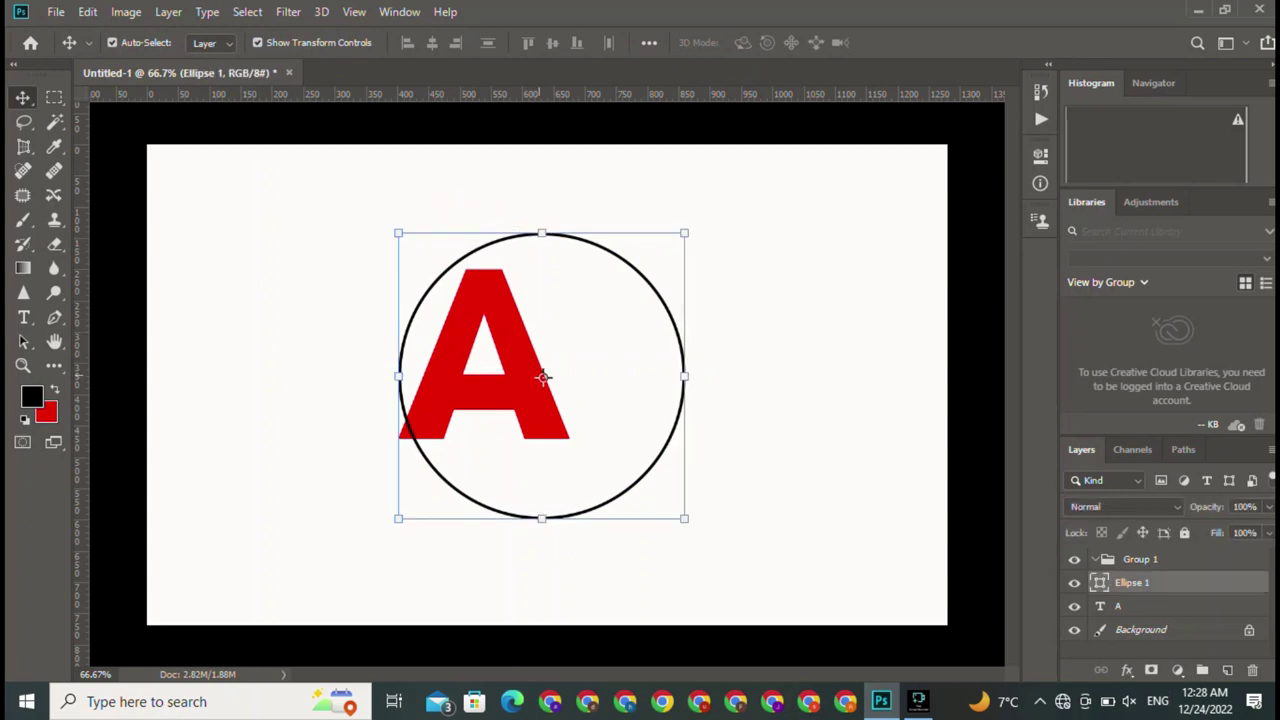
pyautogui.hotkey('ctrl', 't')
pyautogui.moveTo(543, 377); pyautogui.dragTo(489, 353)
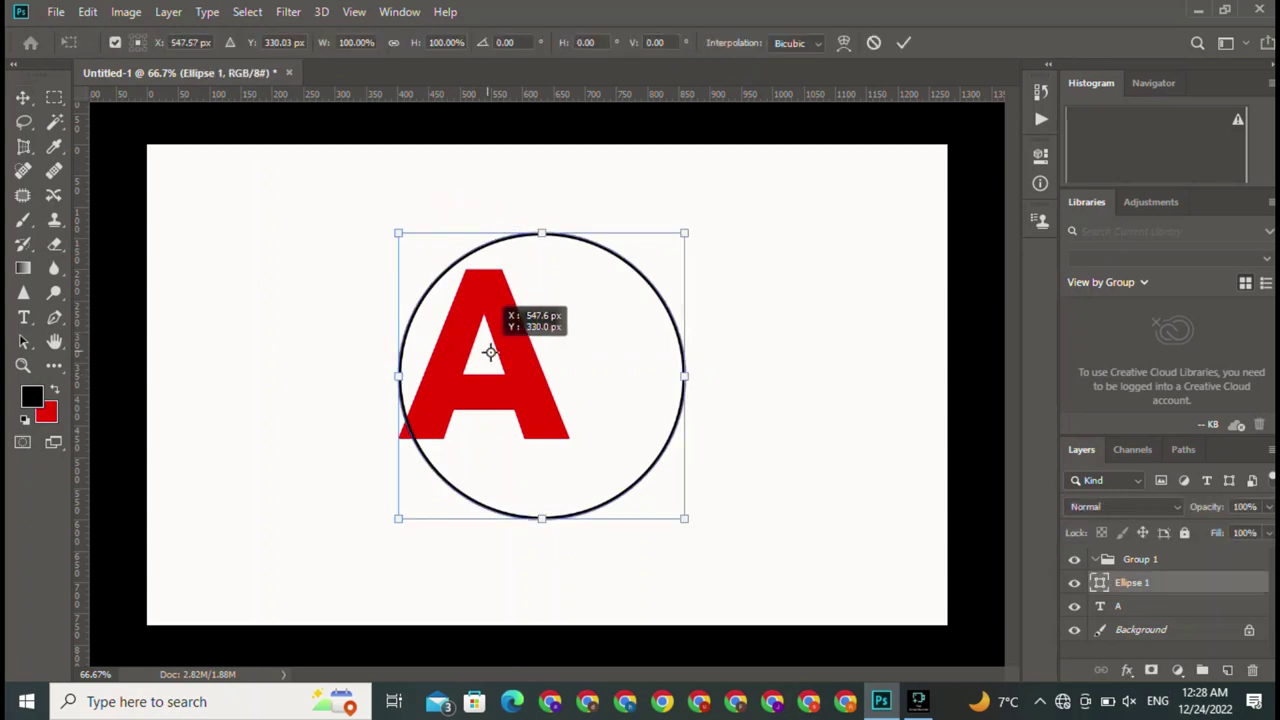
pyautogui.moveTo(489, 353); pyautogui.dragTo(485, 357)
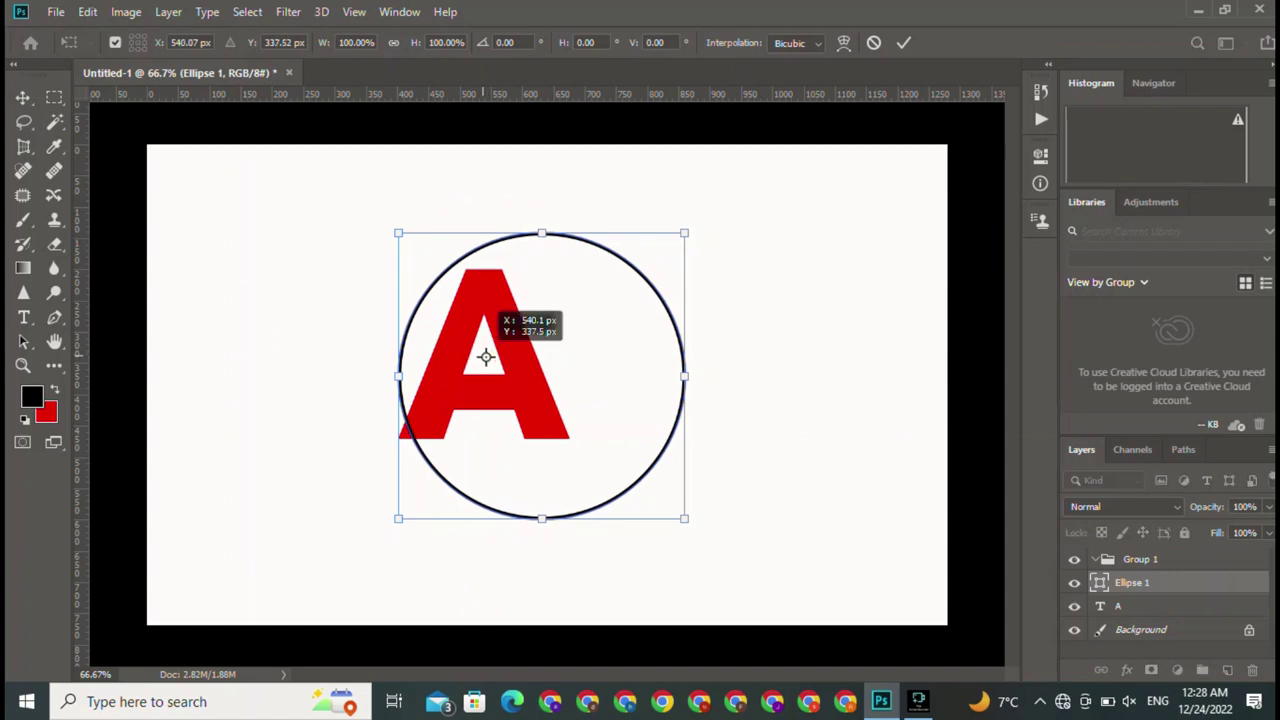
pyautogui.press('Return')
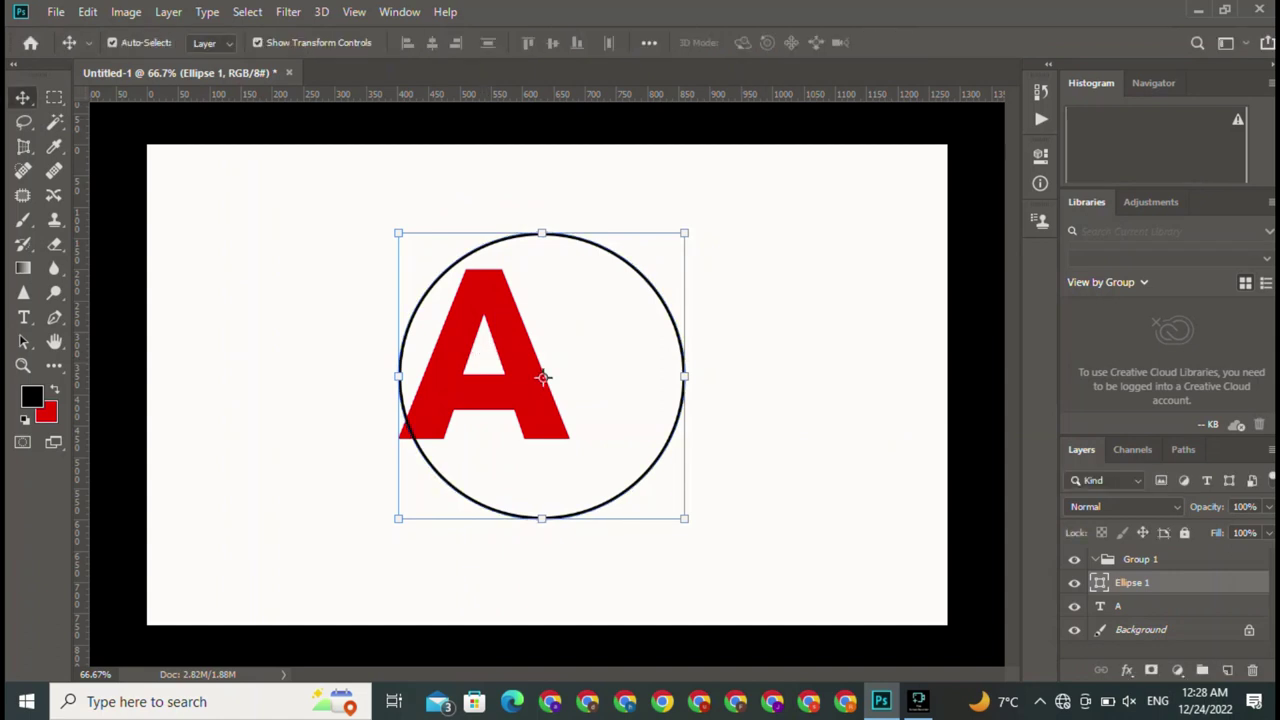
pyautogui.moveTo(542, 377)
pyautogui.mouseDown()
pyautogui.moveTo(485, 354)
pyautogui.moveTo(492, 377)
pyautogui.moveTo(557, 384)
pyautogui.moveTo(549, 376)
pyautogui.mouseUp()
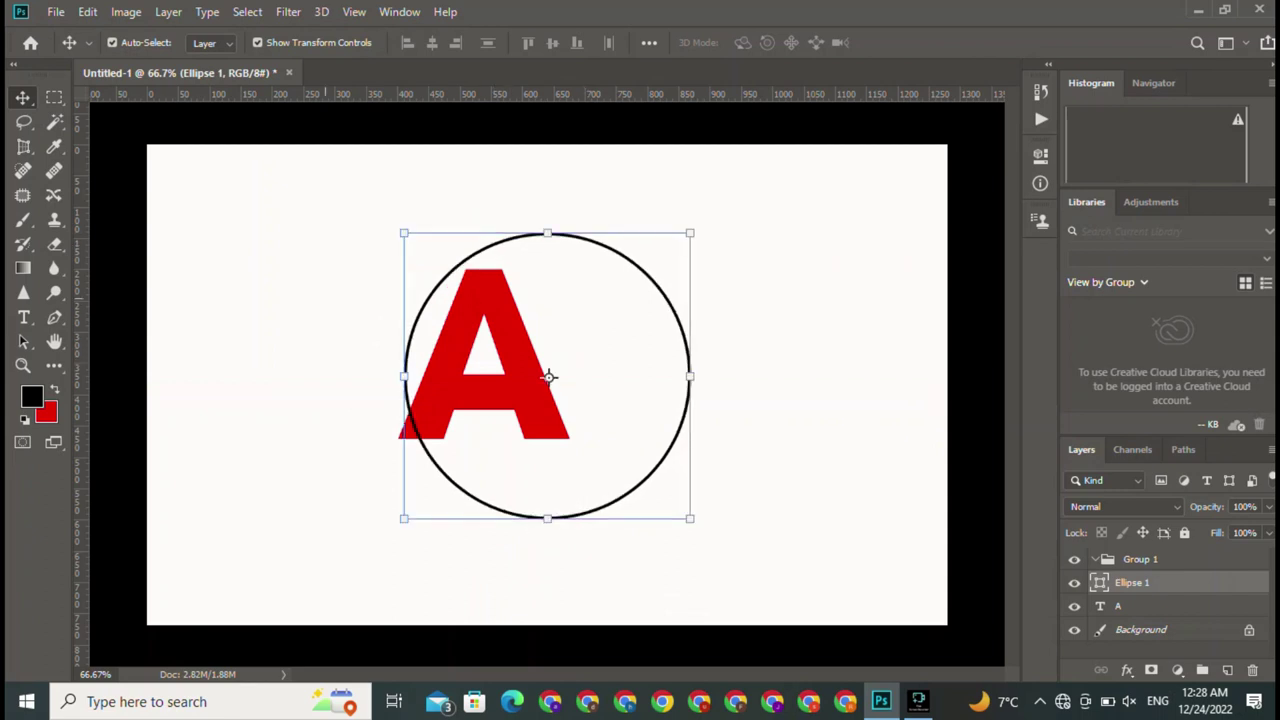
# Move the red A to the circle's centre and lock its type layer.
pyautogui.click(484, 354)
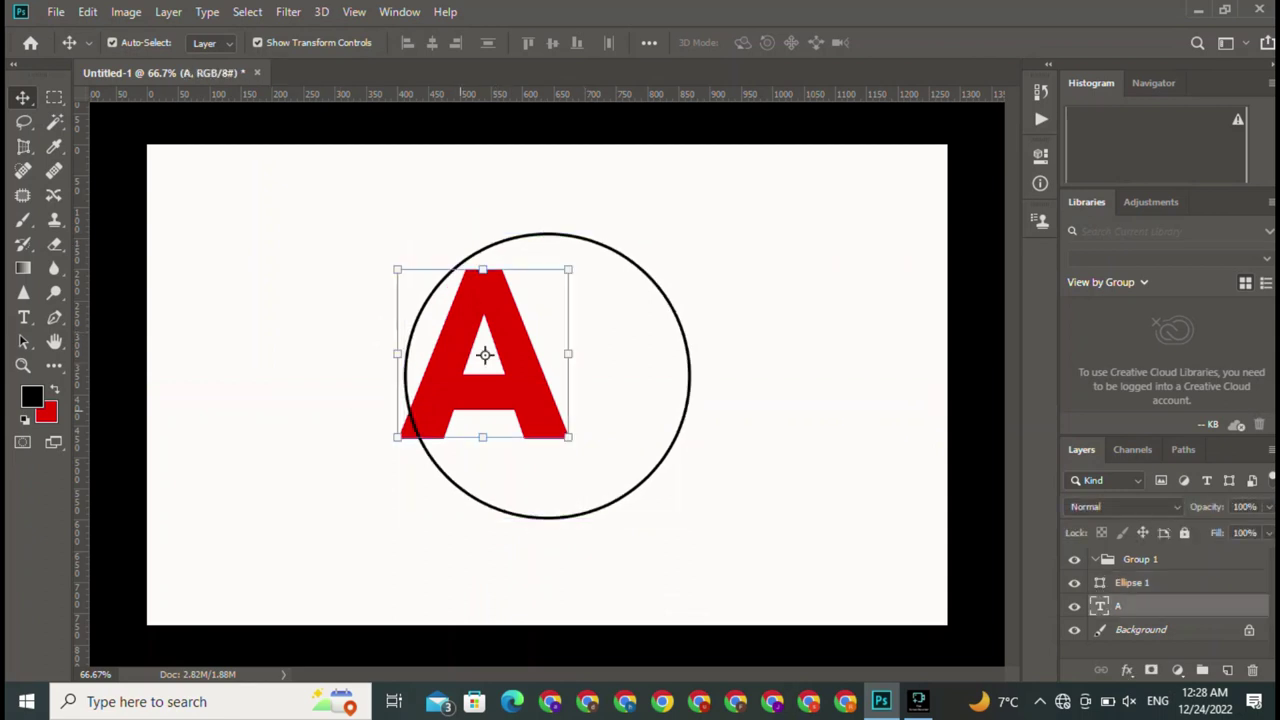
pyautogui.moveTo(484, 354)
pyautogui.mouseDown()
pyautogui.moveTo(548, 377)
pyautogui.moveTo(548, 365)
pyautogui.mouseUp()
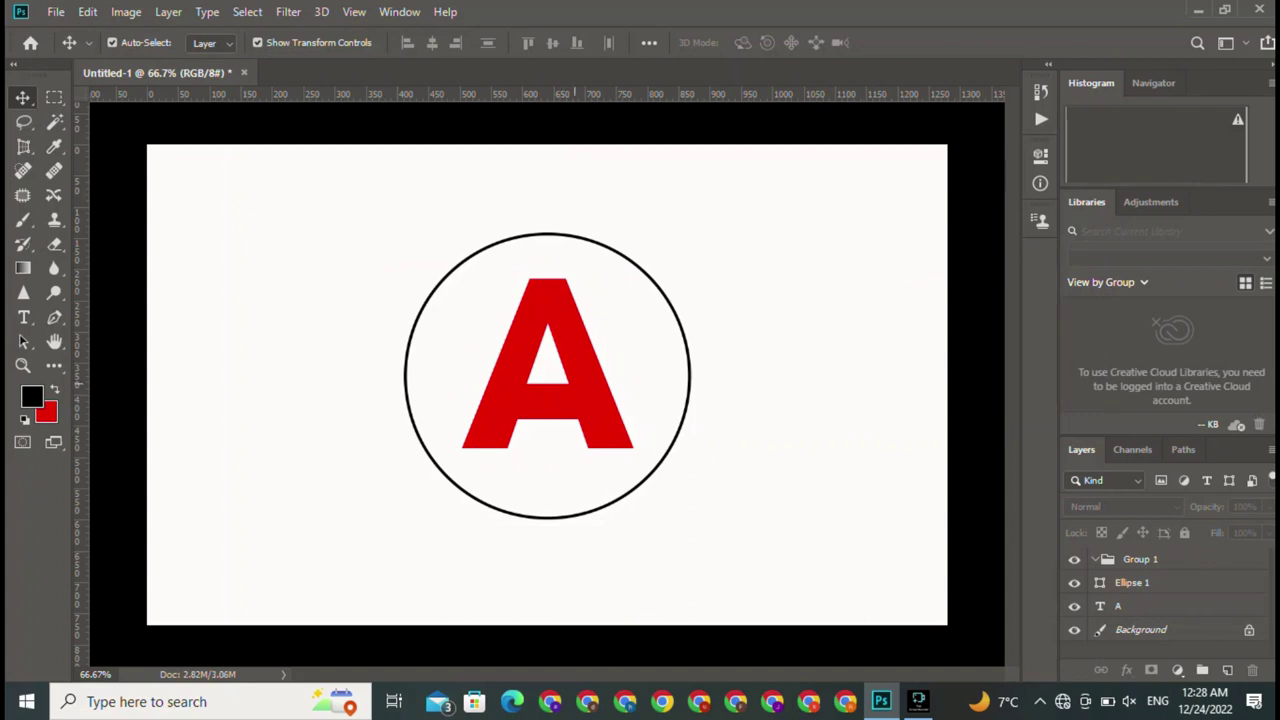
pyautogui.click(548, 364)
pyautogui.hotkey('ctrl', '/')
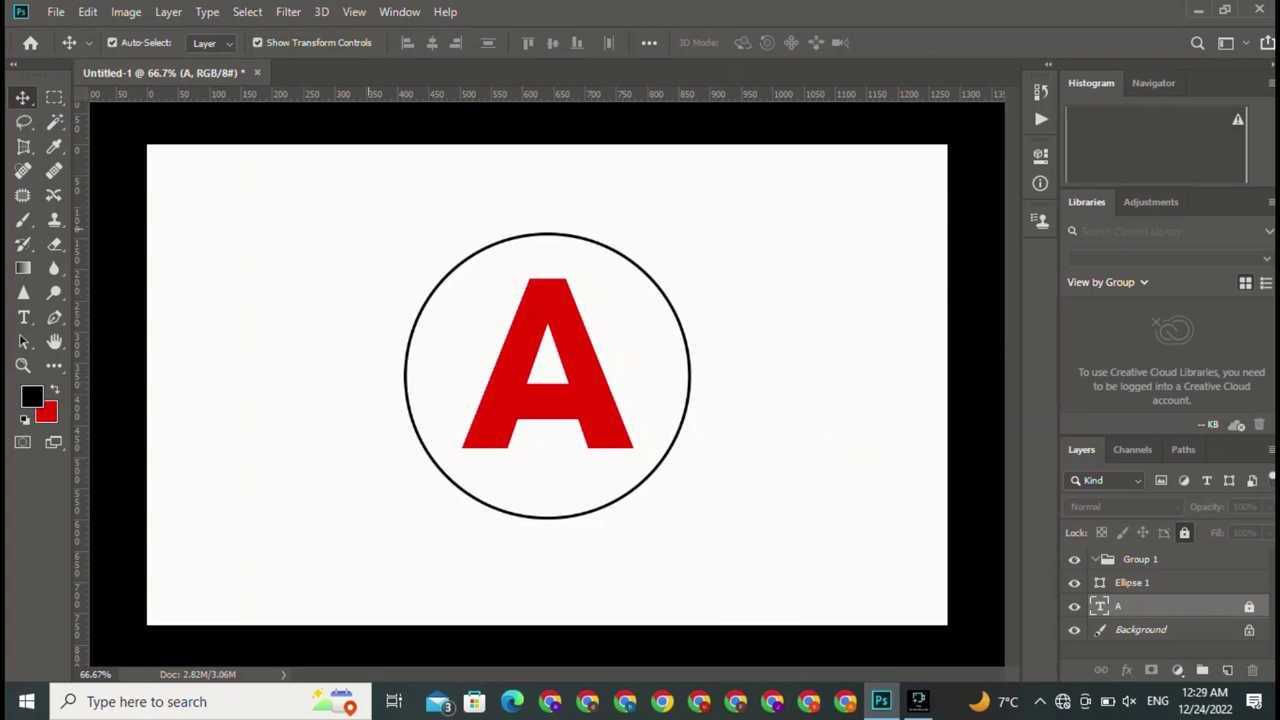
pyautogui.click(1160, 648)
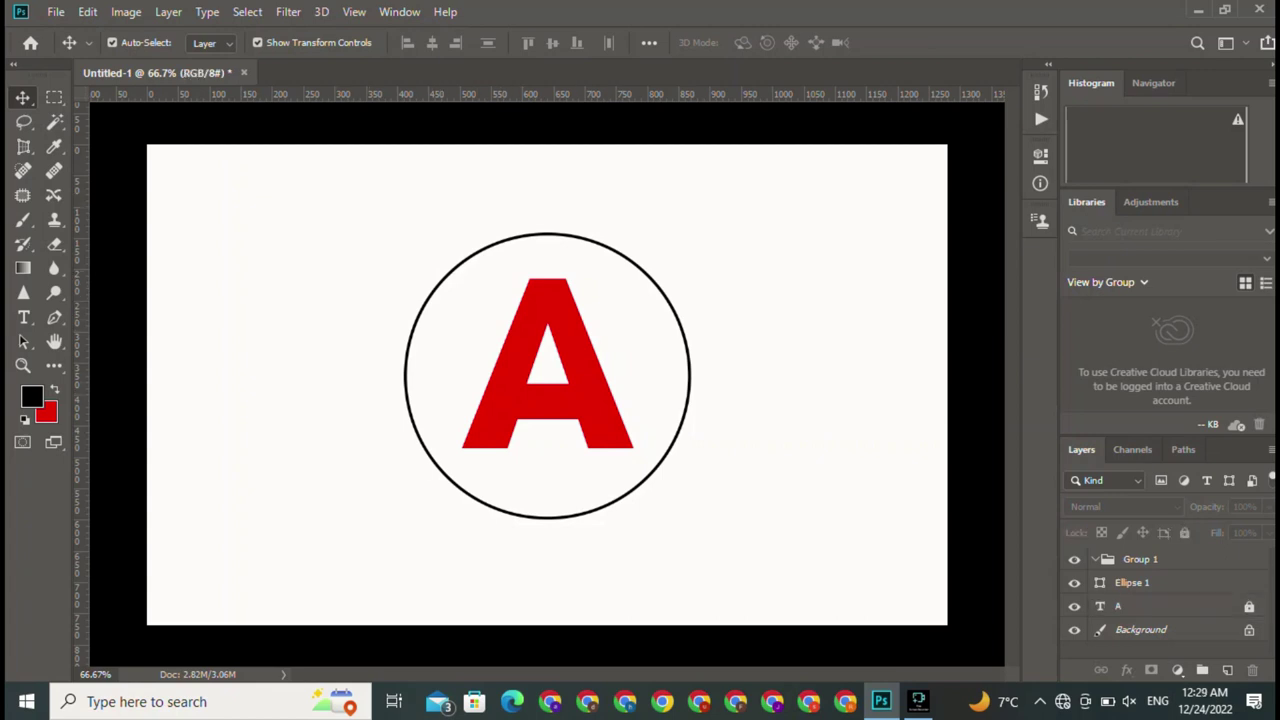
# Start a Pen shape from the A's crossbar up to the circle's top, with no fill and black stroke.
pyautogui.click(54, 317)
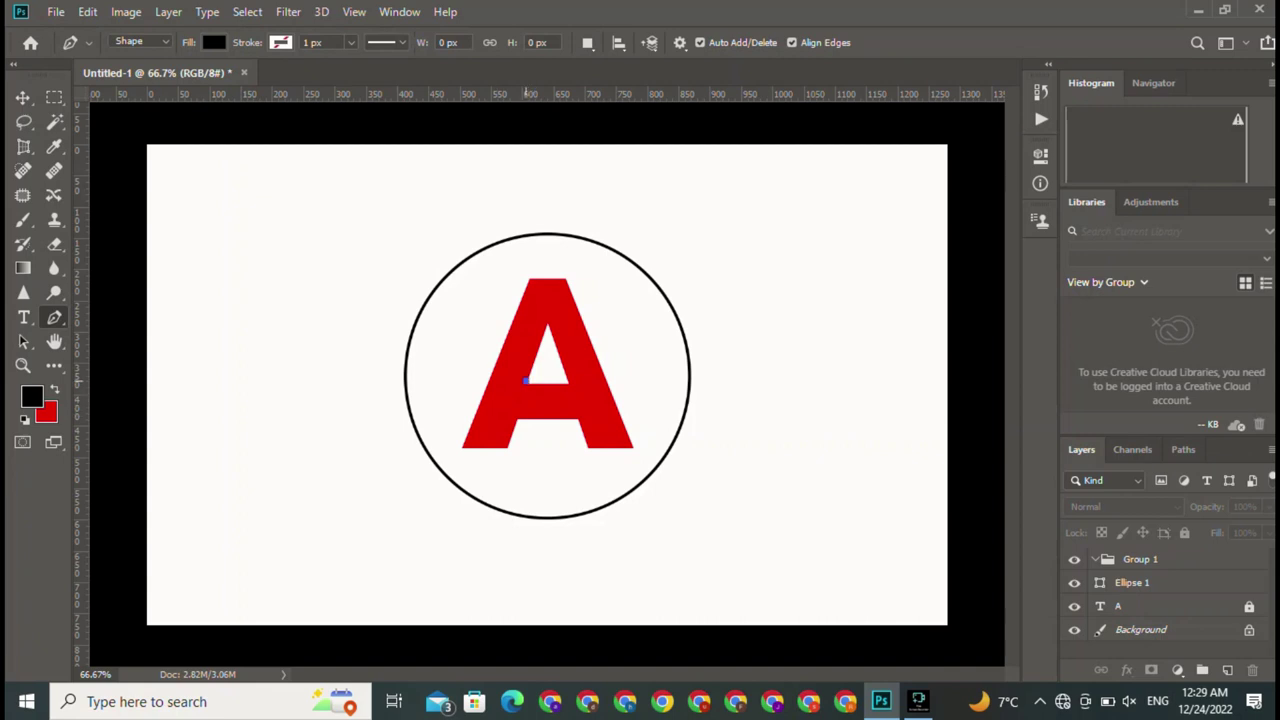
pyautogui.moveTo(525, 380); pyautogui.dragTo(480, 381)
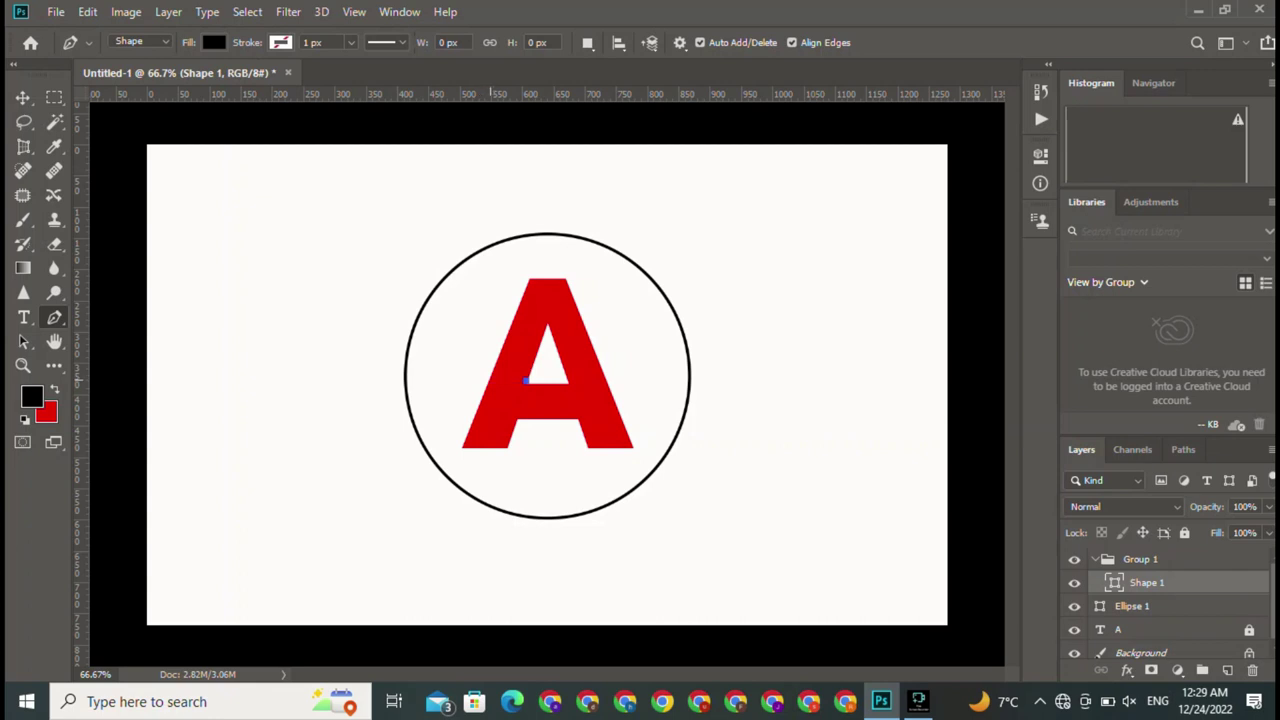
pyautogui.moveTo(490, 381); pyautogui.dragTo(486, 381)
pyautogui.click(486, 246)
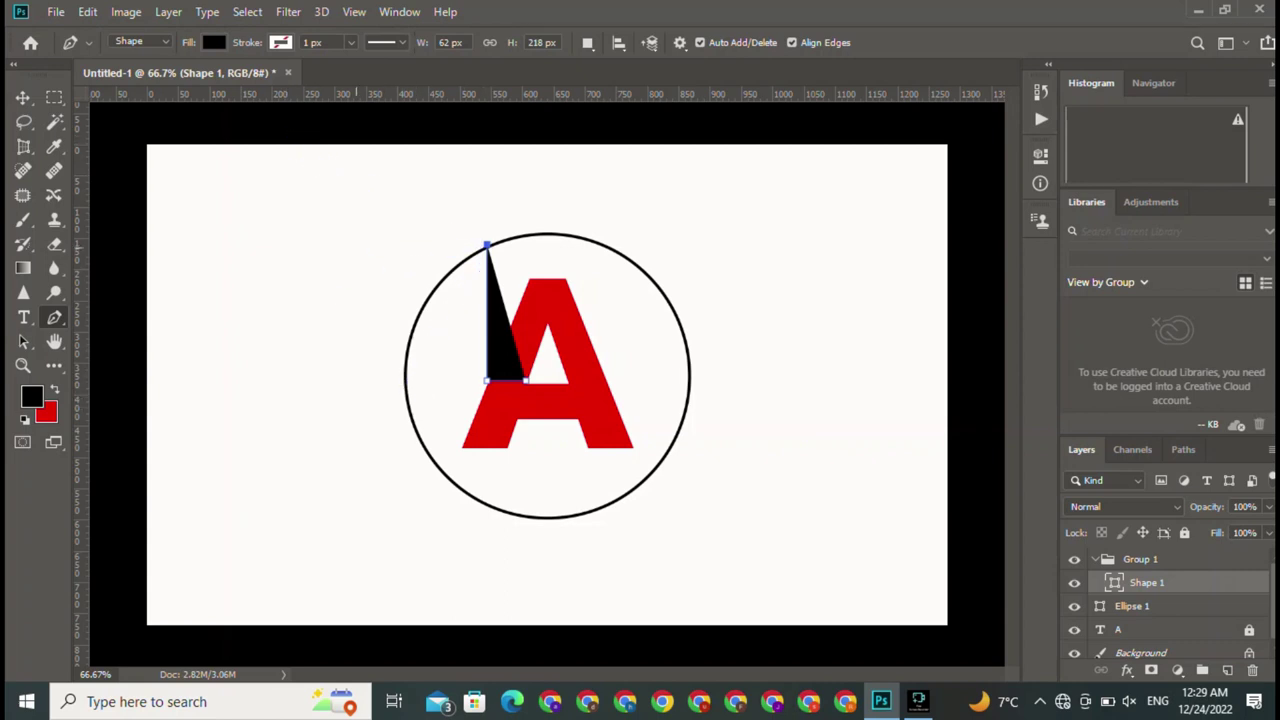
pyautogui.click(213, 42)
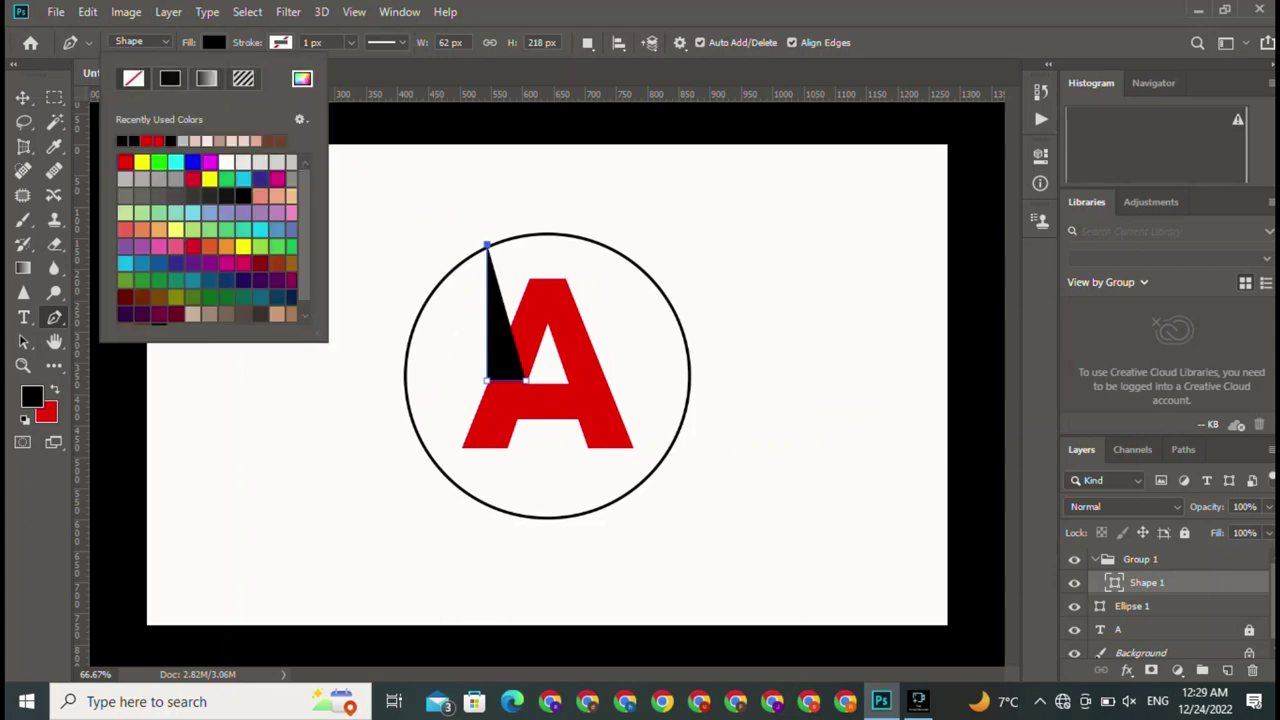
pyautogui.click(133, 78)
pyautogui.click(280, 42)
pyautogui.click(236, 78)
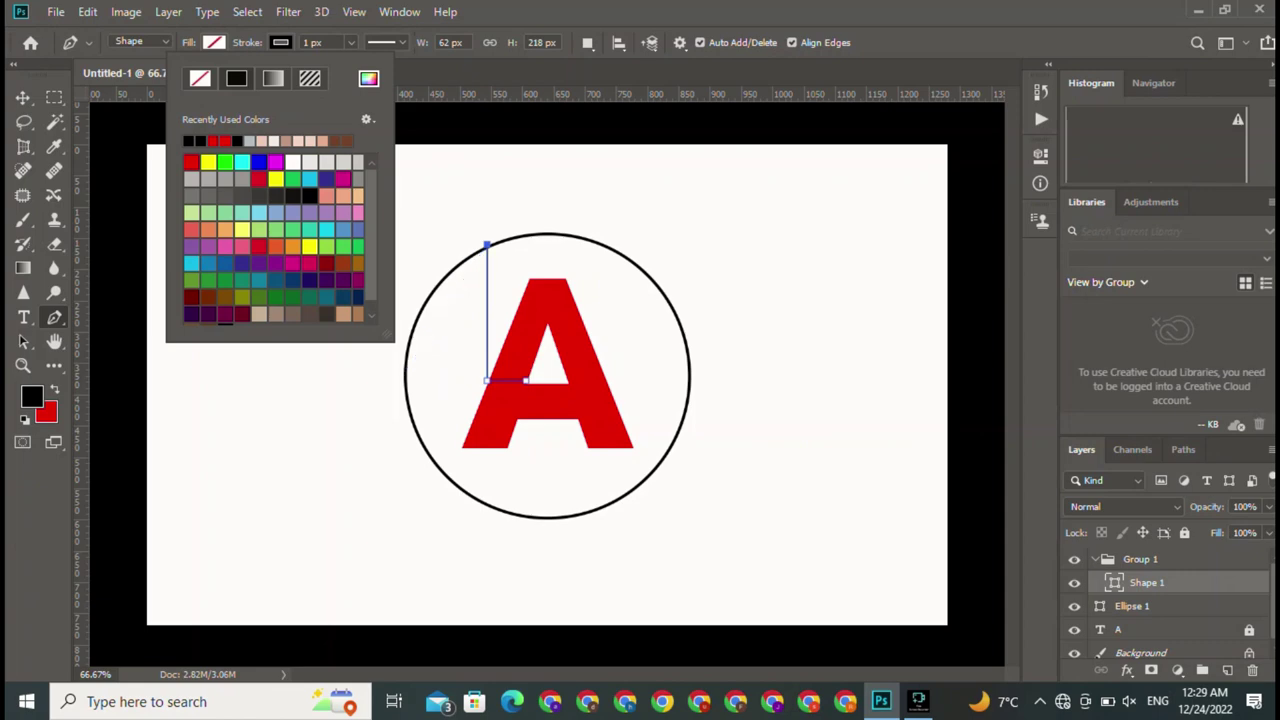
pyautogui.click(405, 375)
# Add curved anchors following the circle's left edge.
pyautogui.moveTo(406, 386)
pyautogui.mouseDown()
pyautogui.moveTo(432, 450)
pyautogui.moveTo(404, 499)
pyautogui.mouseUp()
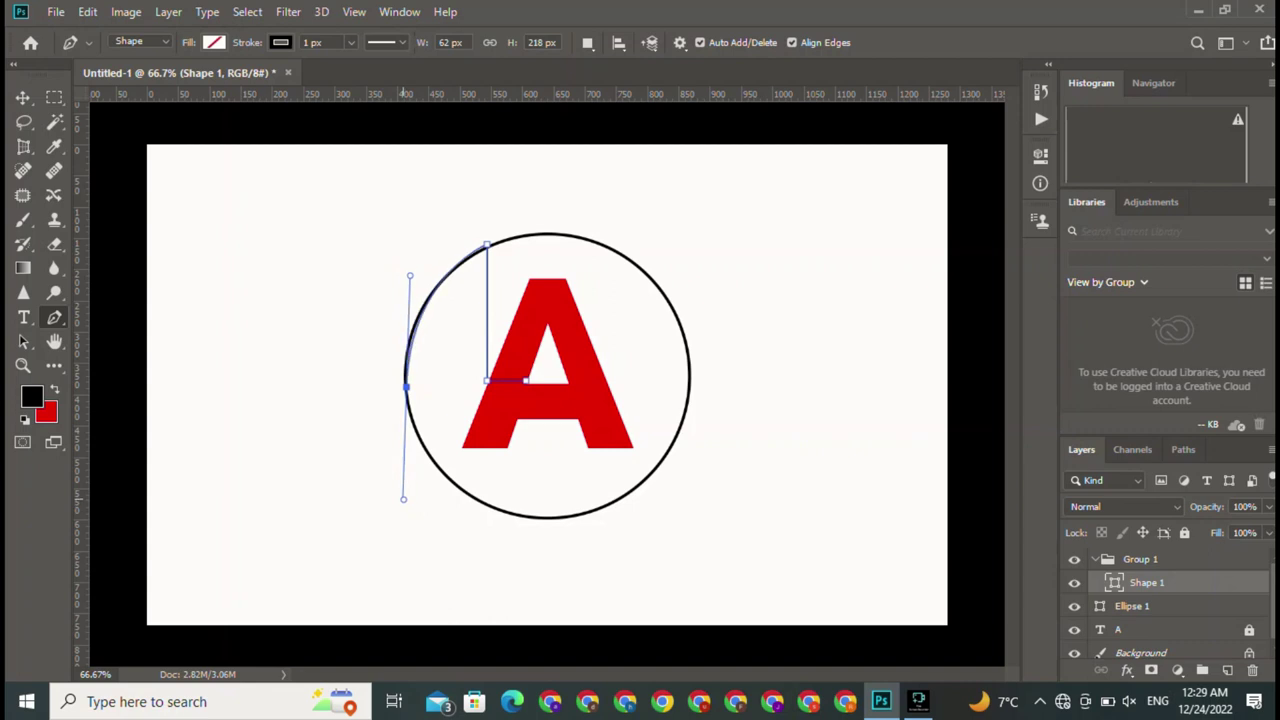
pyautogui.moveTo(403, 499); pyautogui.dragTo(401, 497)
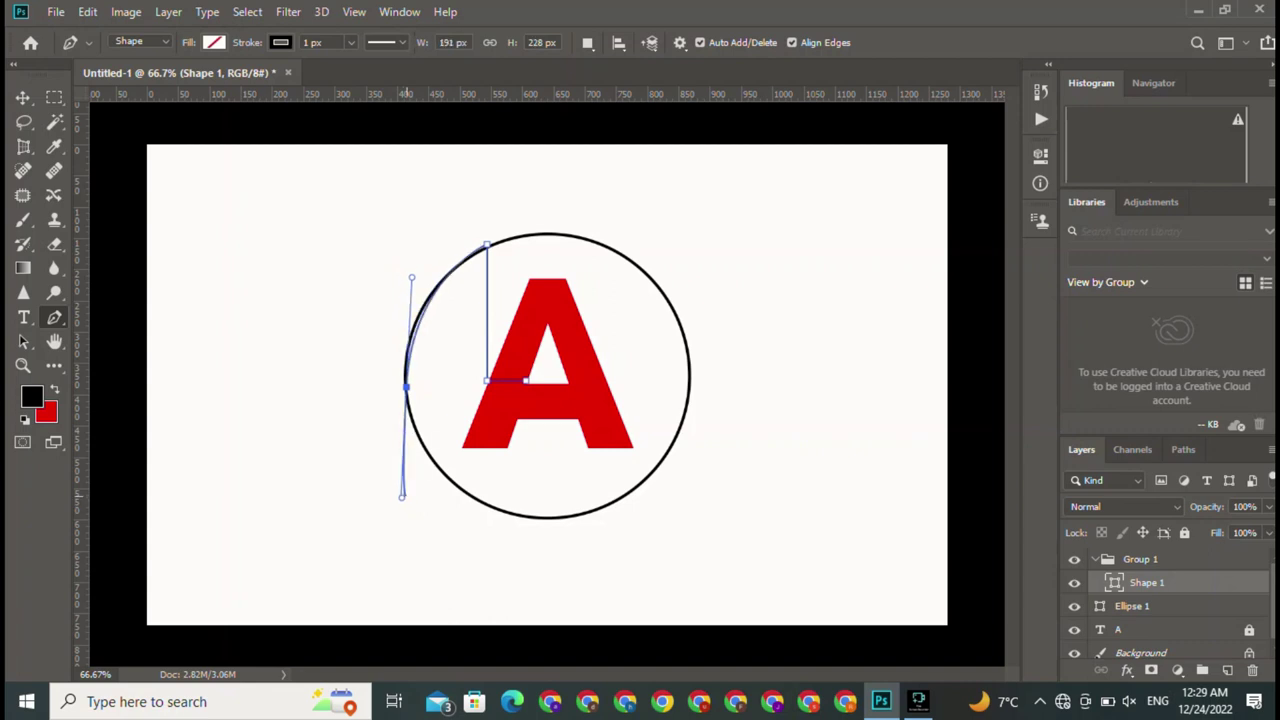
pyautogui.hotkey('ctrl', 'z')
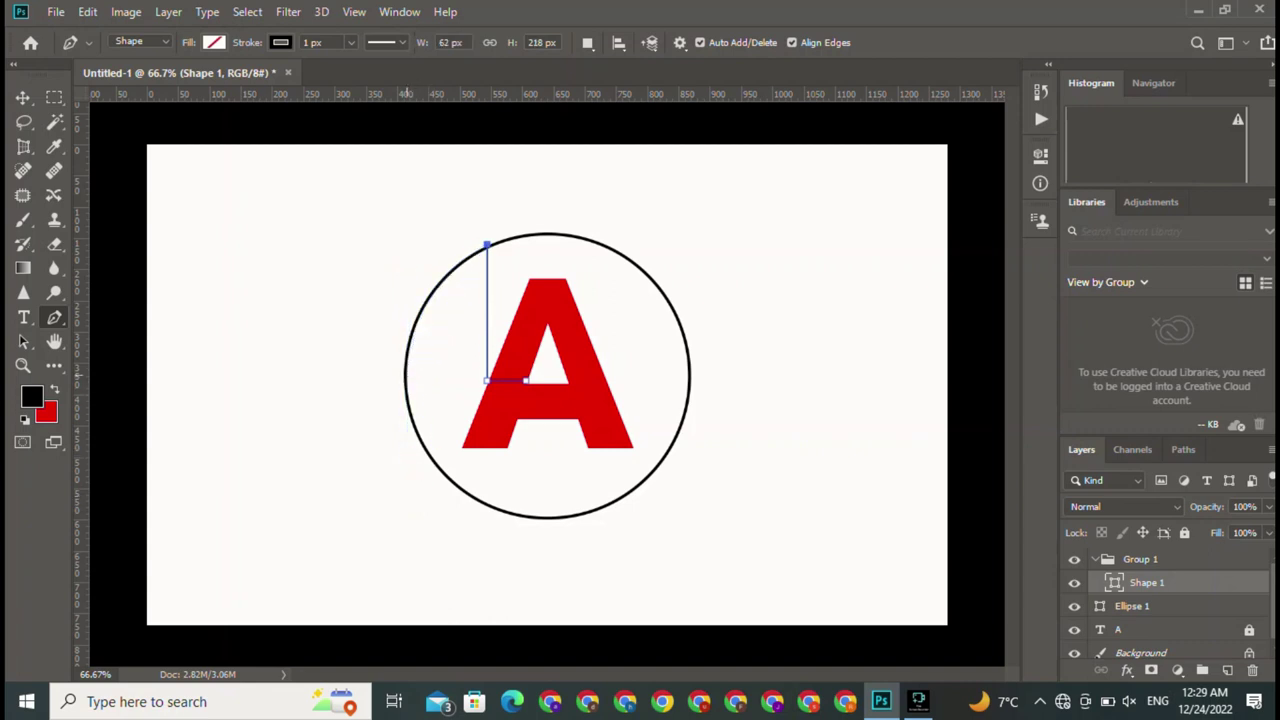
pyautogui.click(404, 364)
pyautogui.moveTo(404, 366); pyautogui.dragTo(395, 452)
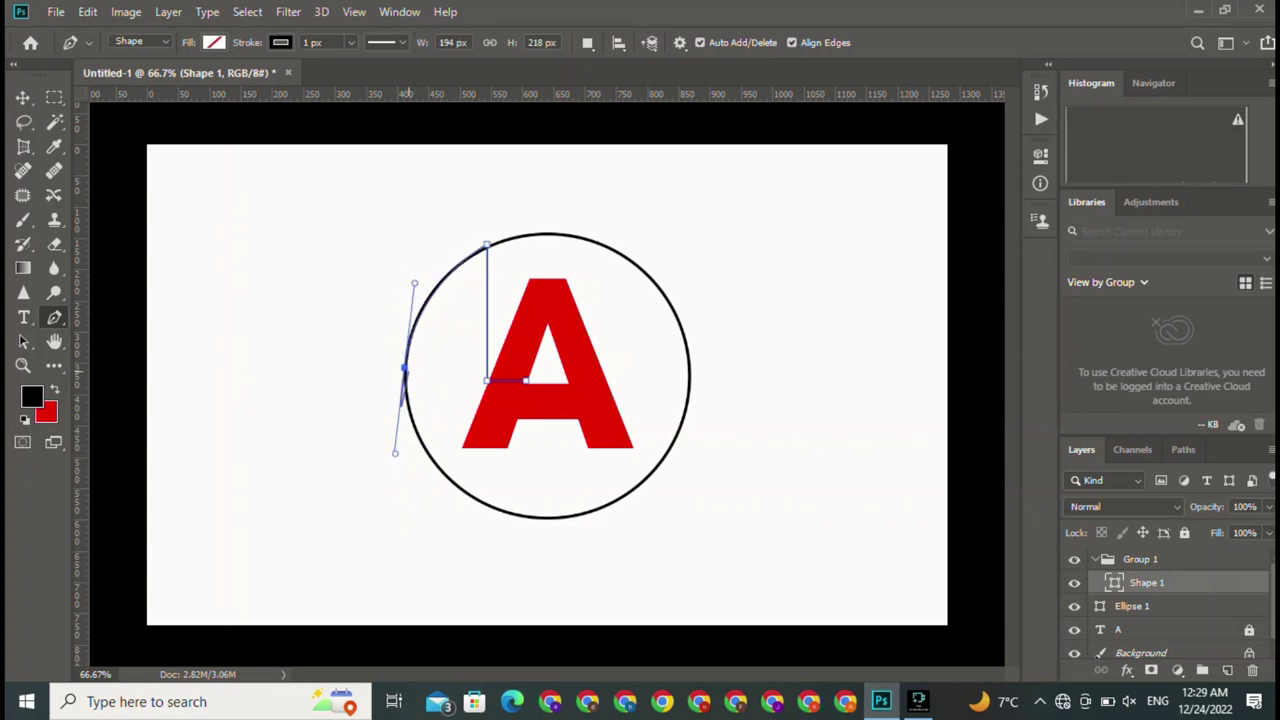
pyautogui.keyDown('alt'); pyautogui.click(404, 366); pyautogui.keyUp('alt')
# Continue along the lower-left arc to the A's left foot, close the outline, and begin Shape 2.
pyautogui.moveTo(445, 471); pyautogui.dragTo(488, 500)
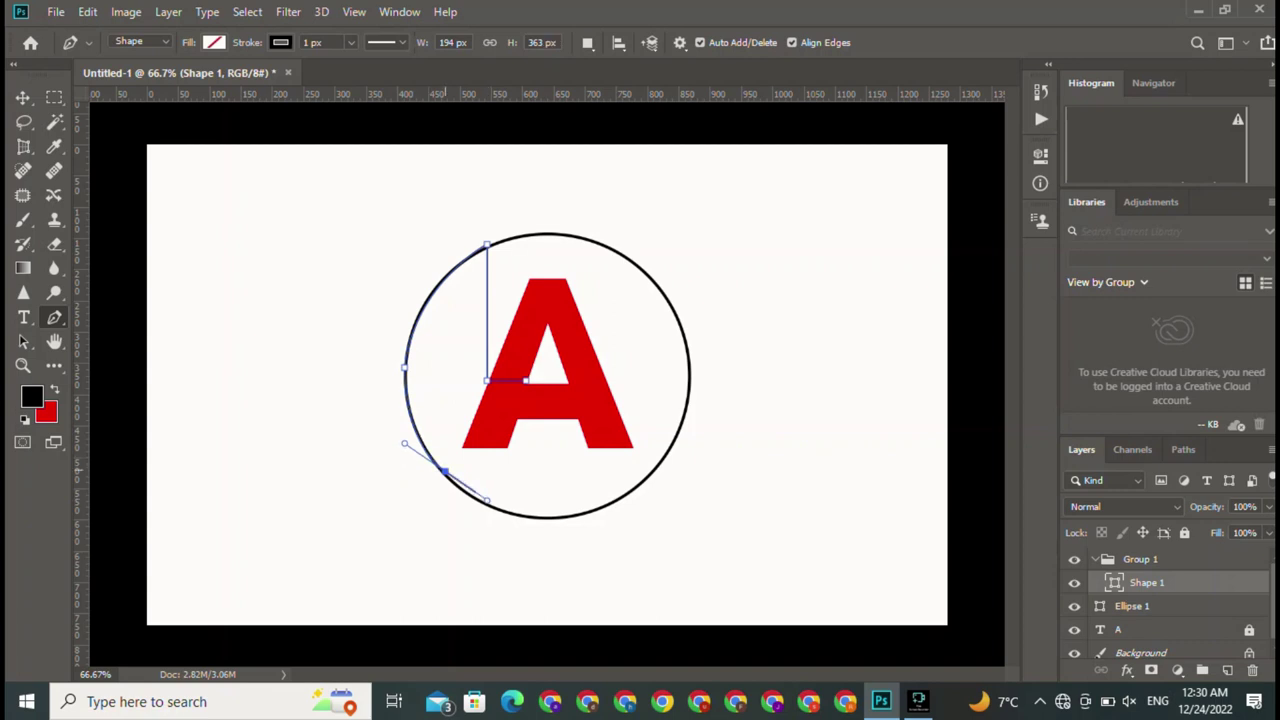
pyautogui.keyDown('alt'); pyautogui.click(444, 470); pyautogui.keyUp('alt')
pyautogui.click(464, 446)
pyautogui.hotkey('ctrl', 'z')
pyautogui.click(510, 447)
pyautogui.click(525, 380)
pyautogui.click(533, 358)
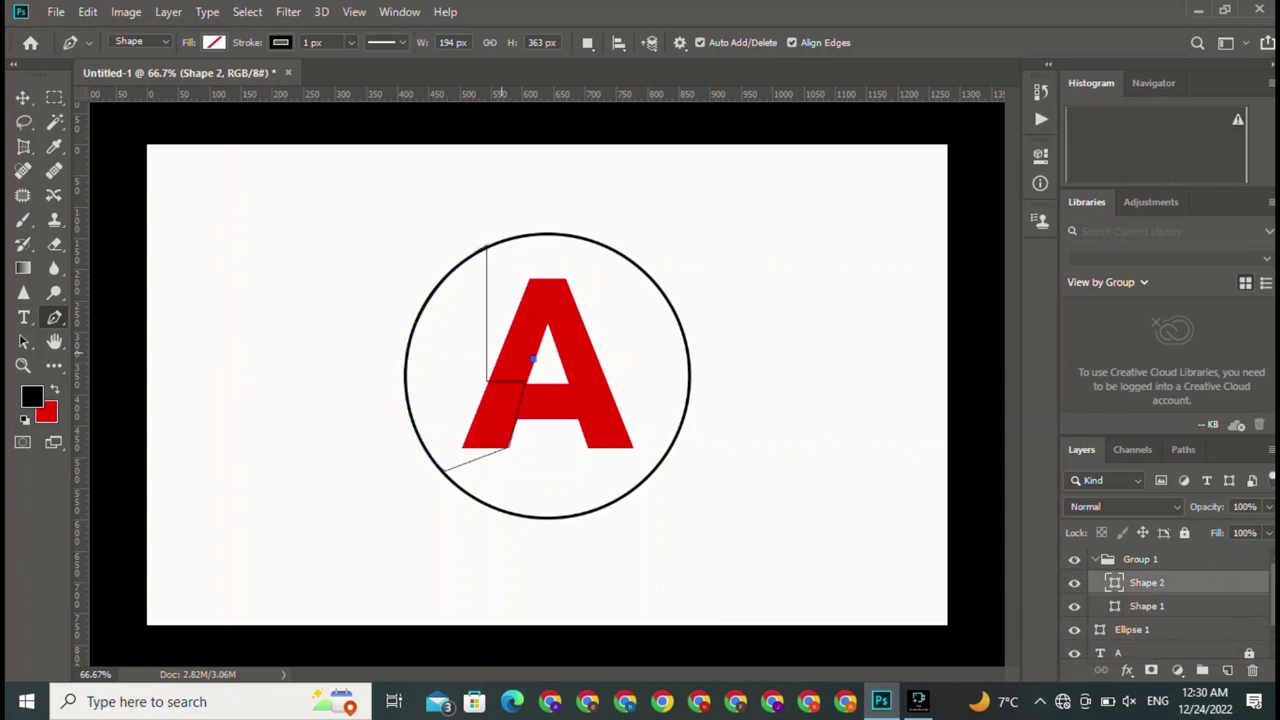
# Trace from the crossbar over the A's top to the circle's top and right edge.
pyautogui.click(495, 358)
pyautogui.click(531, 277)
pyautogui.click(567, 276)
pyautogui.click(567, 234)
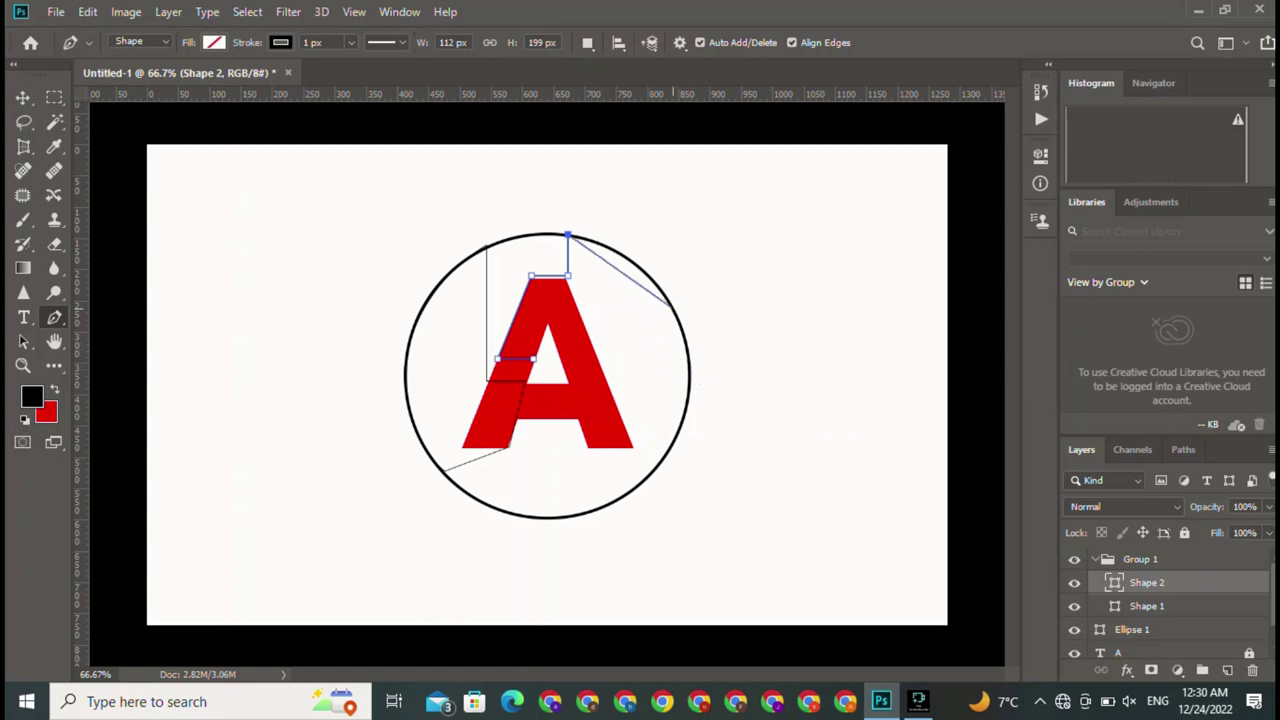
pyautogui.moveTo(673, 309); pyautogui.dragTo(710, 380)
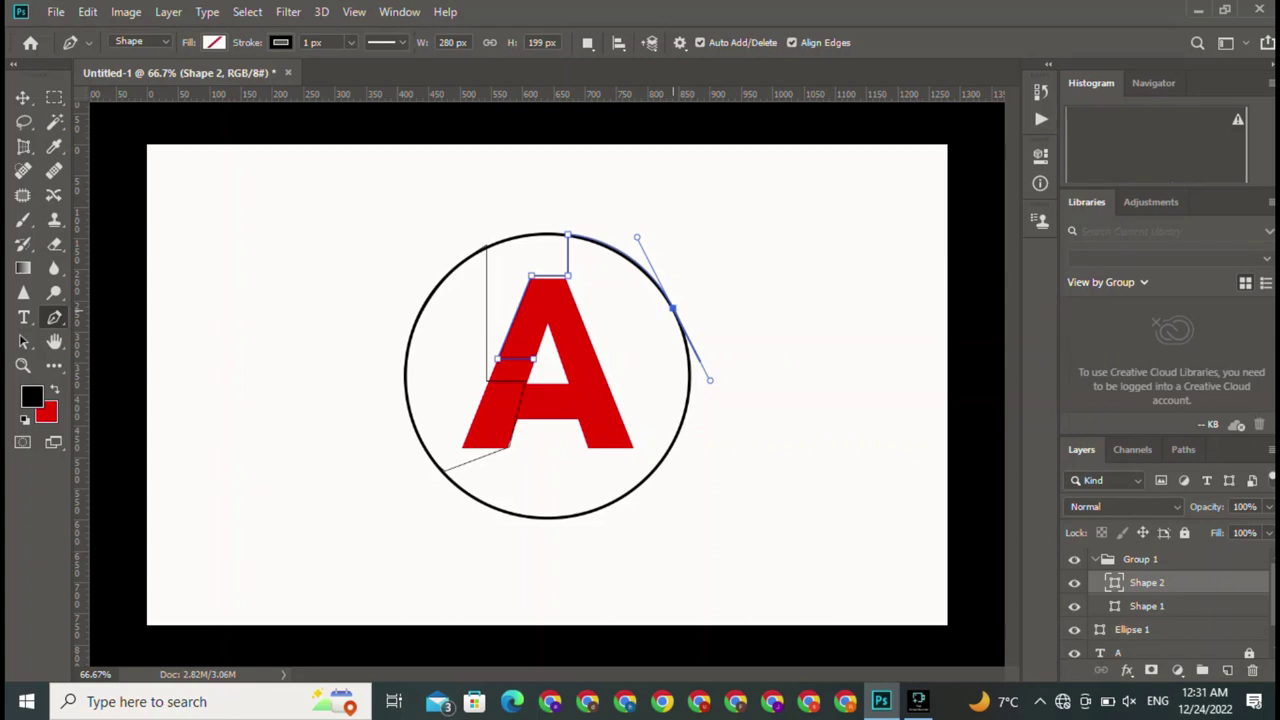
pyautogui.keyDown('alt'); pyautogui.click(673, 309); pyautogui.keyUp('alt')
# Curve down the circle's right edge, then back along the A's right leg and crossbar.
pyautogui.moveTo(684, 416); pyautogui.dragTo(668, 460)
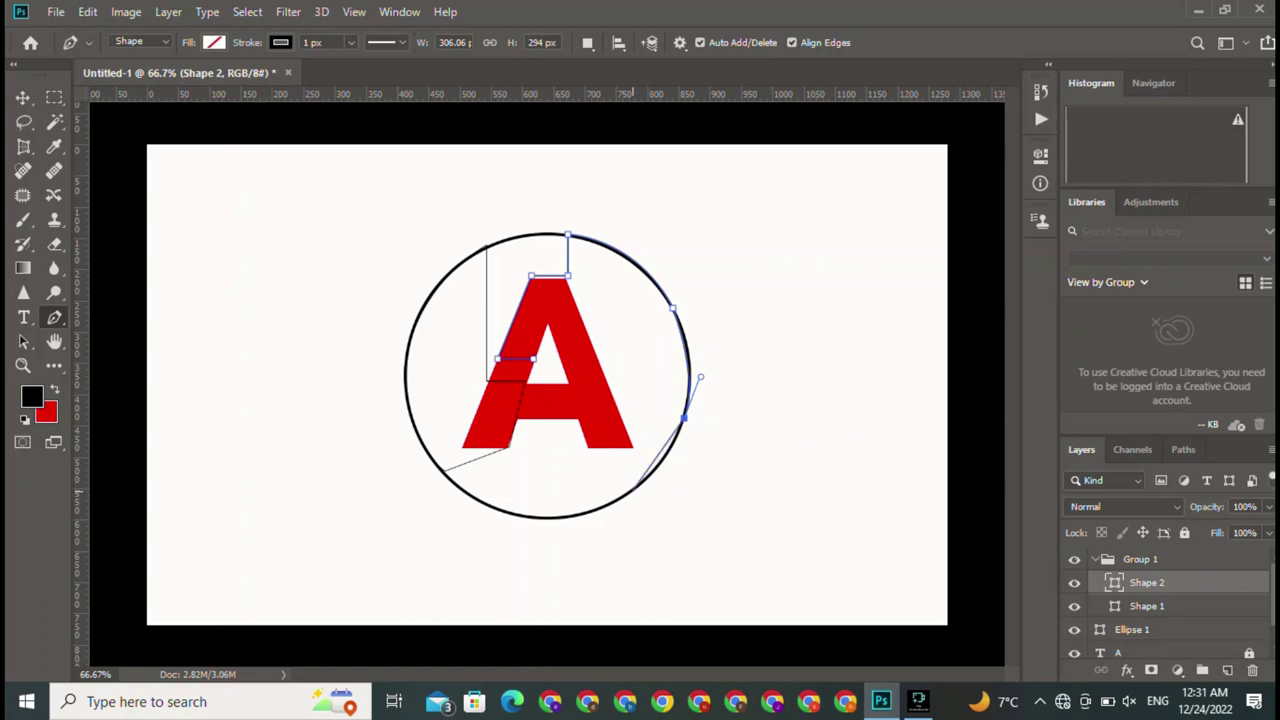
pyautogui.moveTo(631, 491)
pyautogui.mouseDown()
pyautogui.moveTo(606, 503)
pyautogui.moveTo(628, 493)
pyautogui.mouseUp()
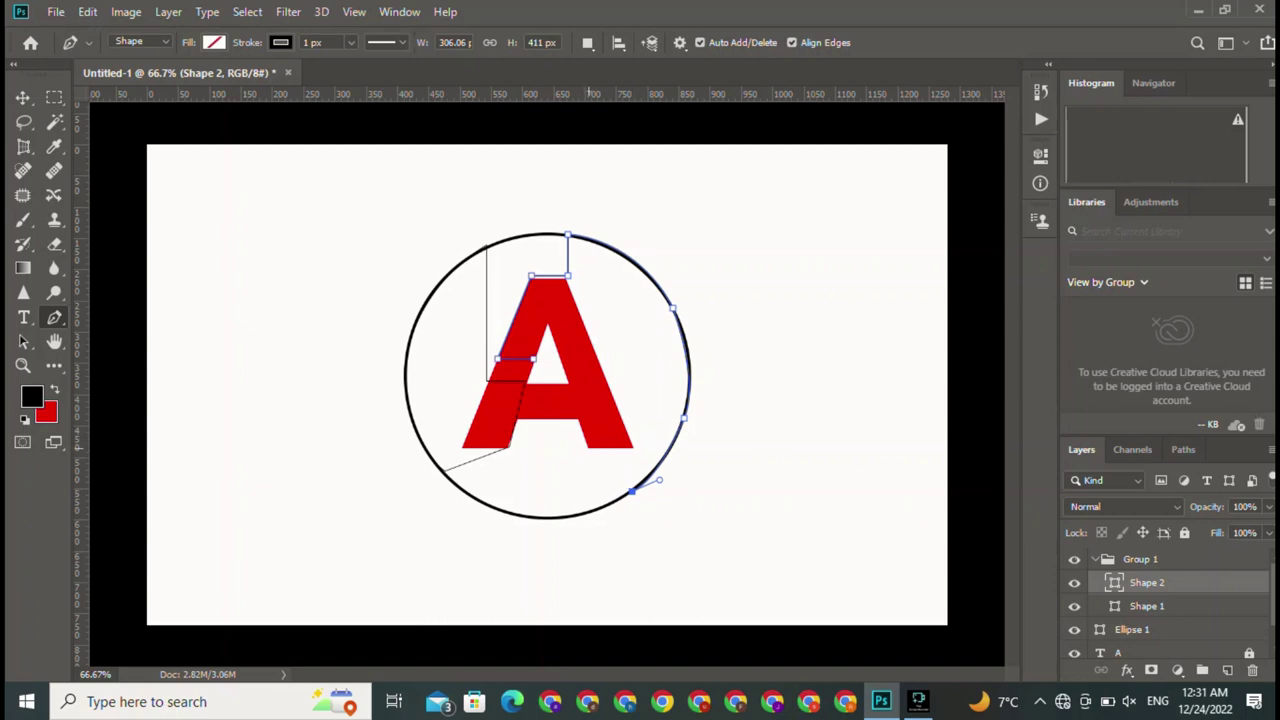
pyautogui.click(586, 447)
pyautogui.click(578, 416)
pyautogui.click(522, 418)
pyautogui.click(531, 383)
pyautogui.click(569, 383)
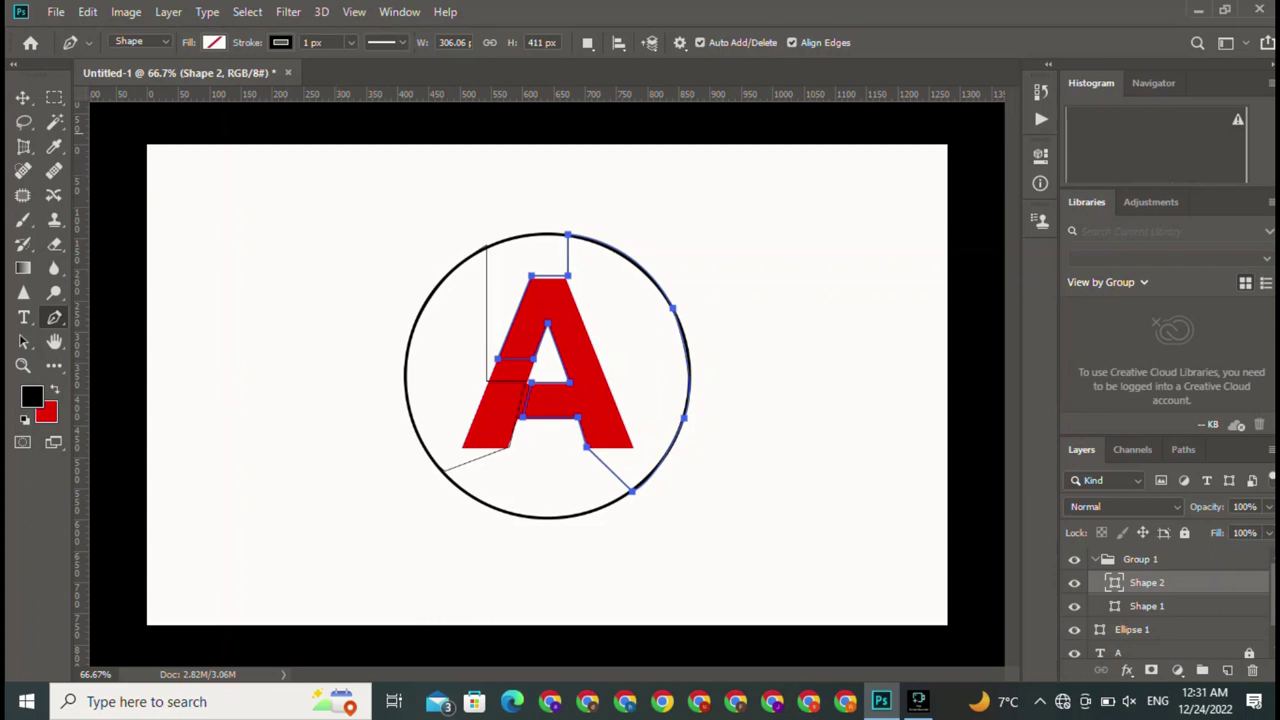
# Fill Shape 2 solid black and deselect it.
pyautogui.click(213, 42)
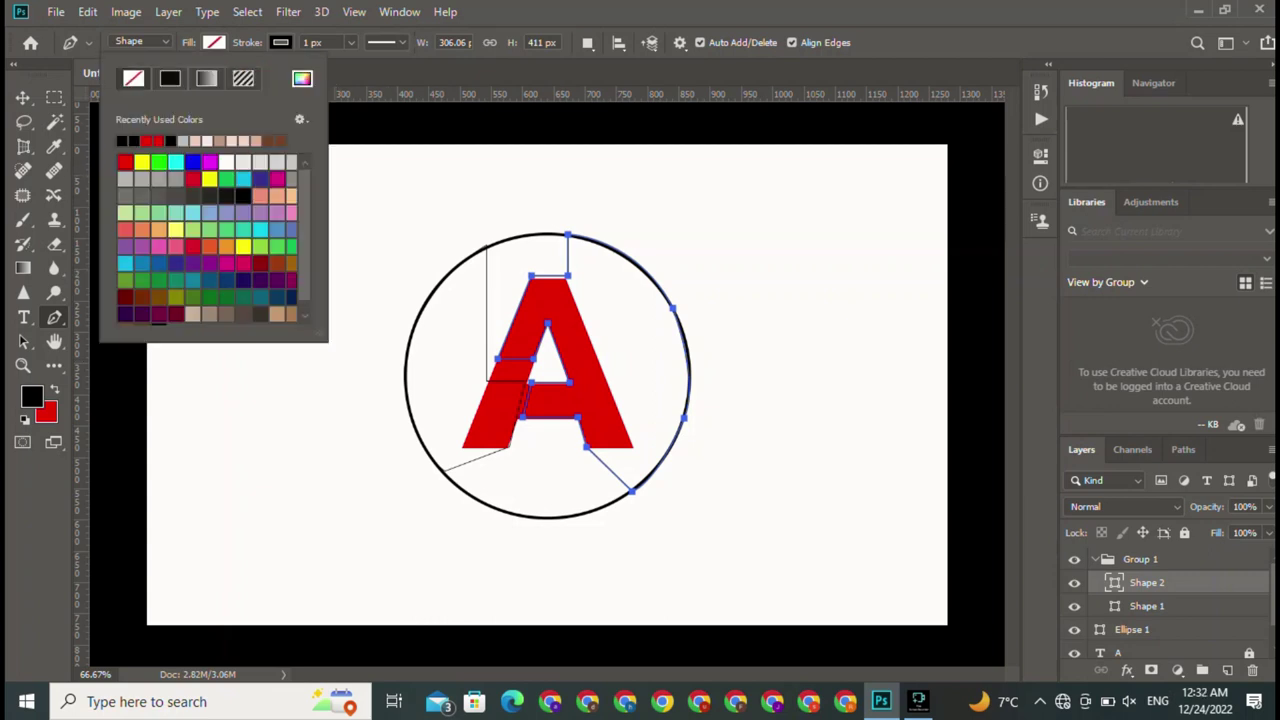
pyautogui.click(170, 78)
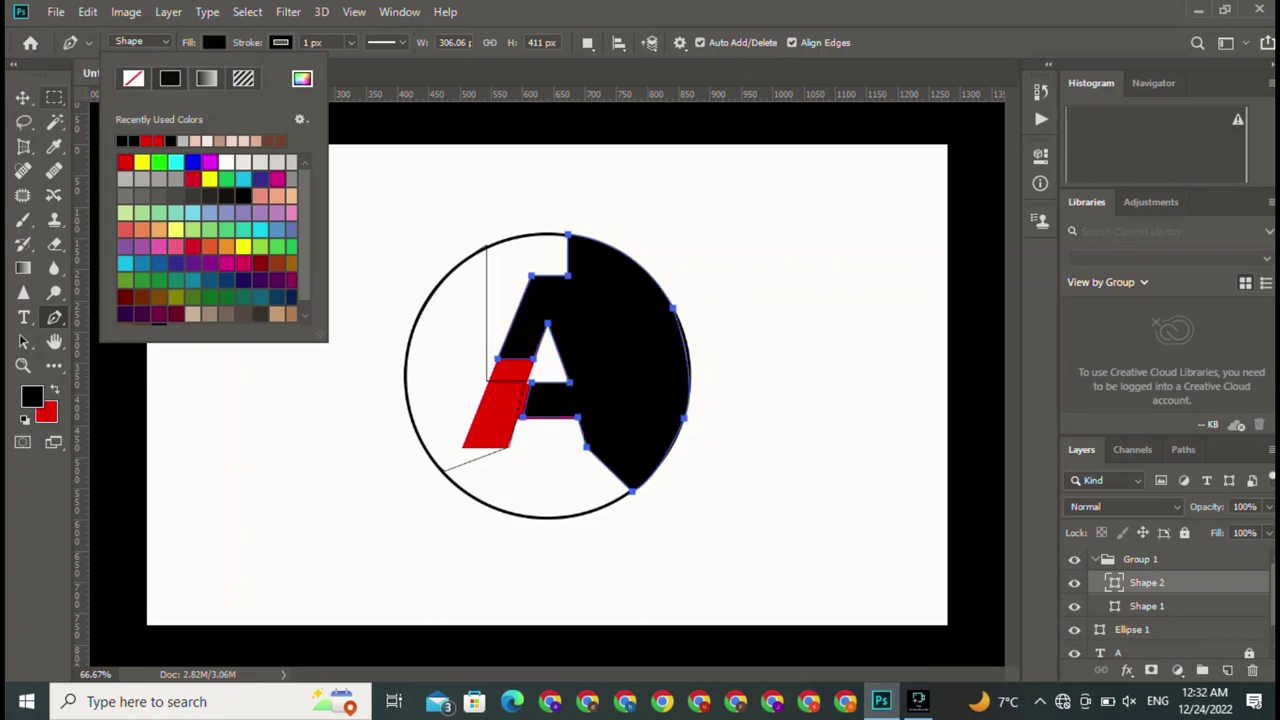
pyautogui.press('Escape')
pyautogui.press('v')
pyautogui.hotkey('ctrl', 'd')
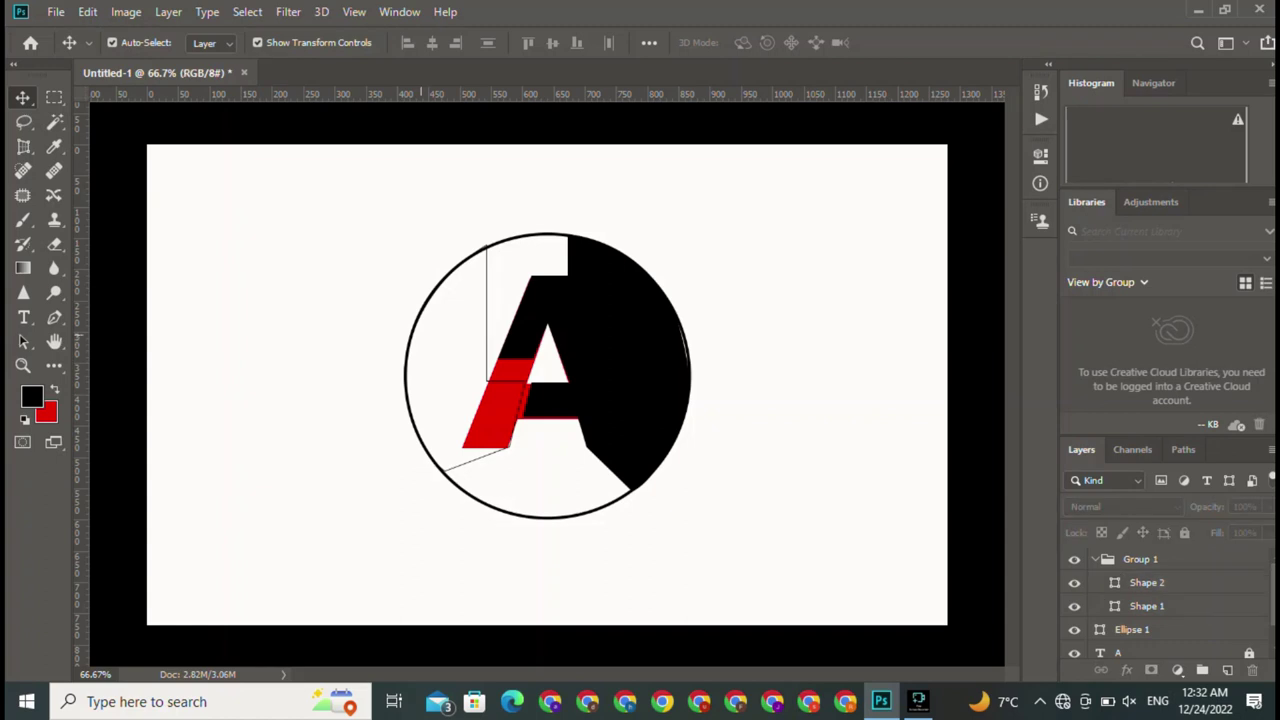
# Select Shape 1 and try red, light grey, then black fills.
pyautogui.click(466, 358)
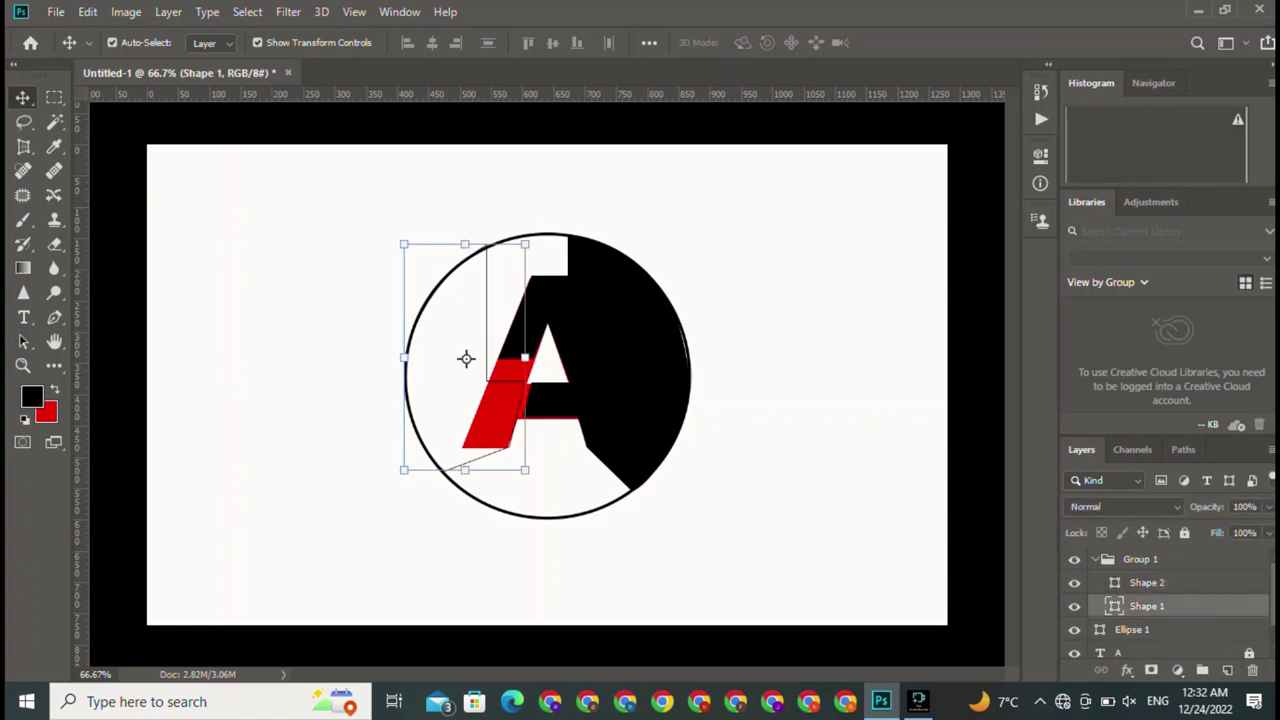
pyautogui.press('p')
pyautogui.click(213, 42)
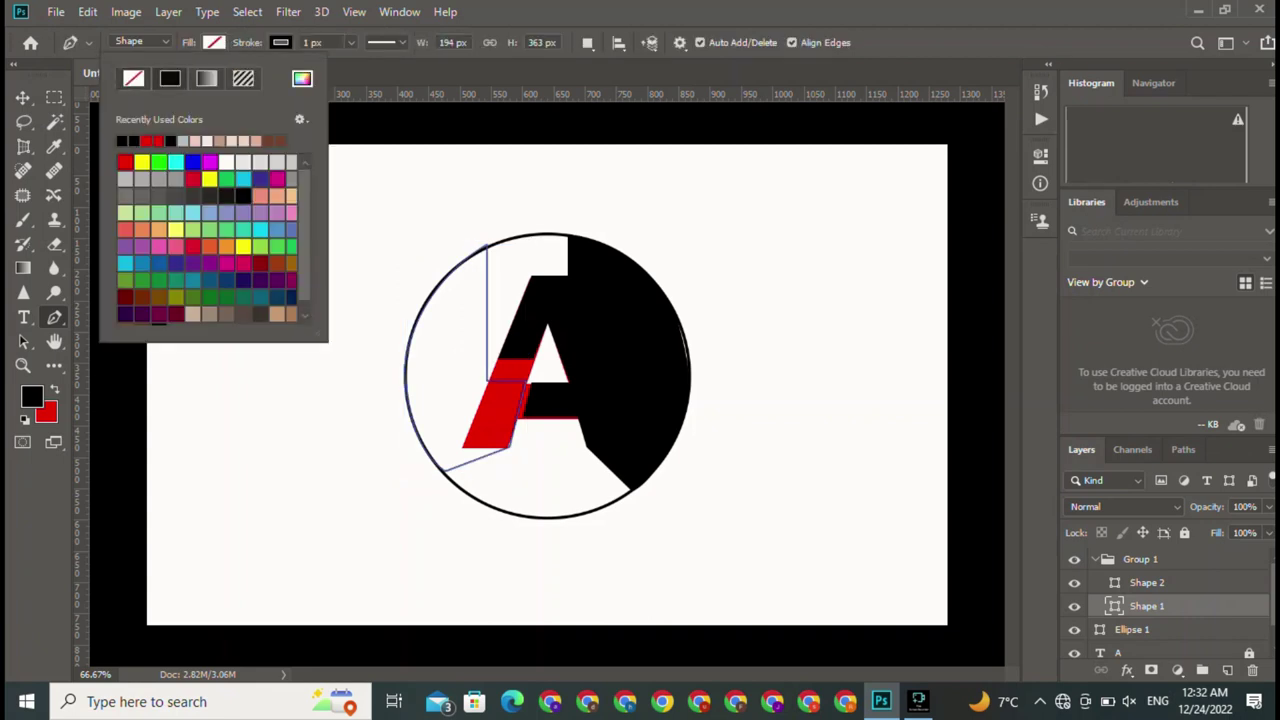
pyautogui.click(124, 162)
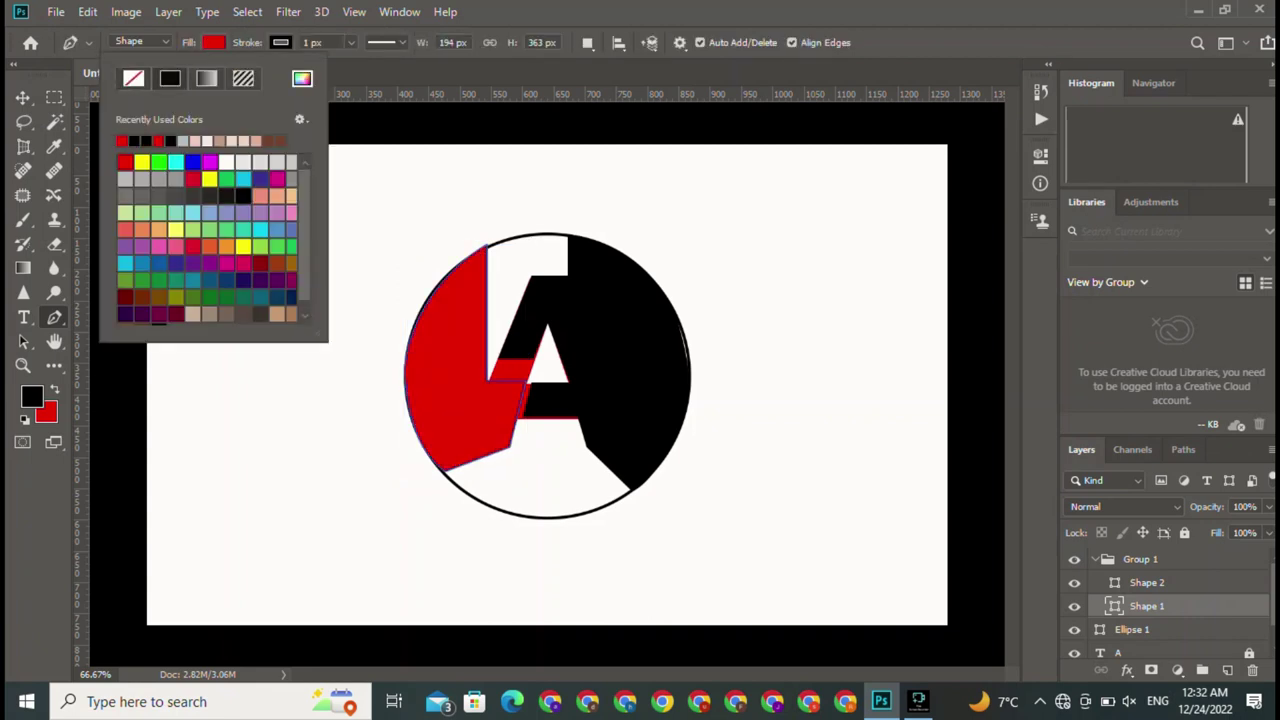
pyautogui.click(243, 162)
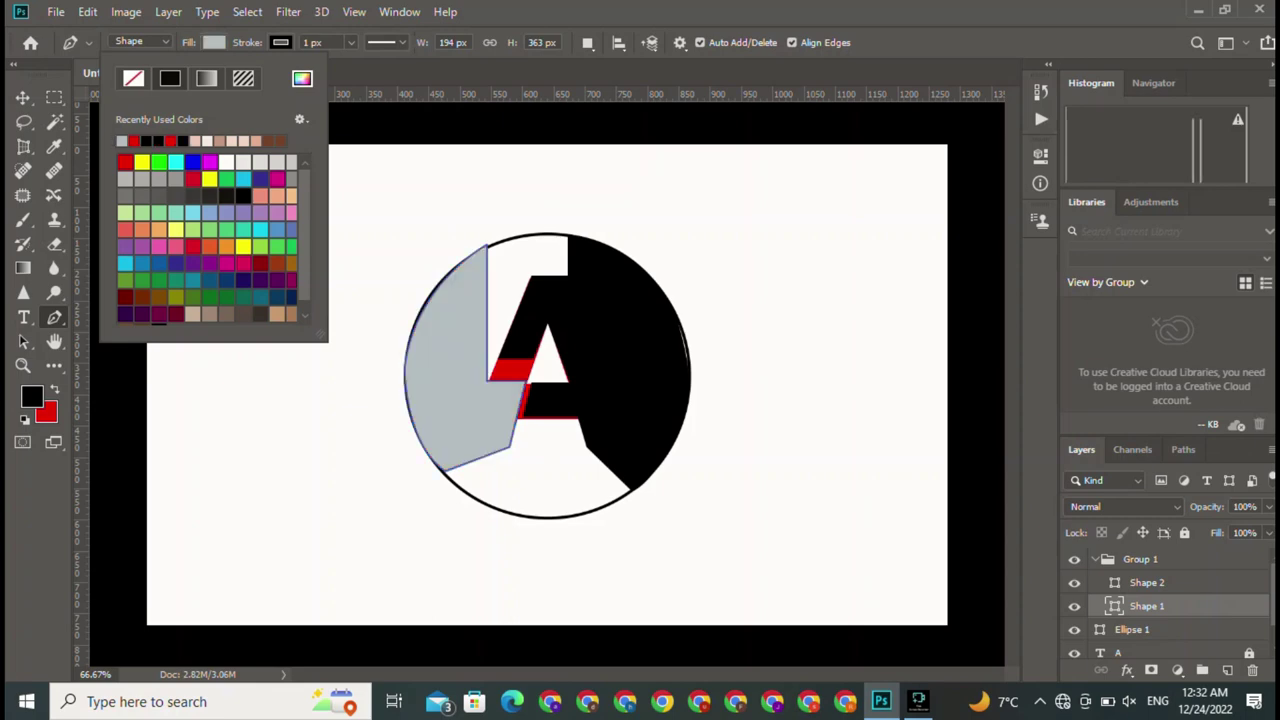
pyautogui.click(243, 196)
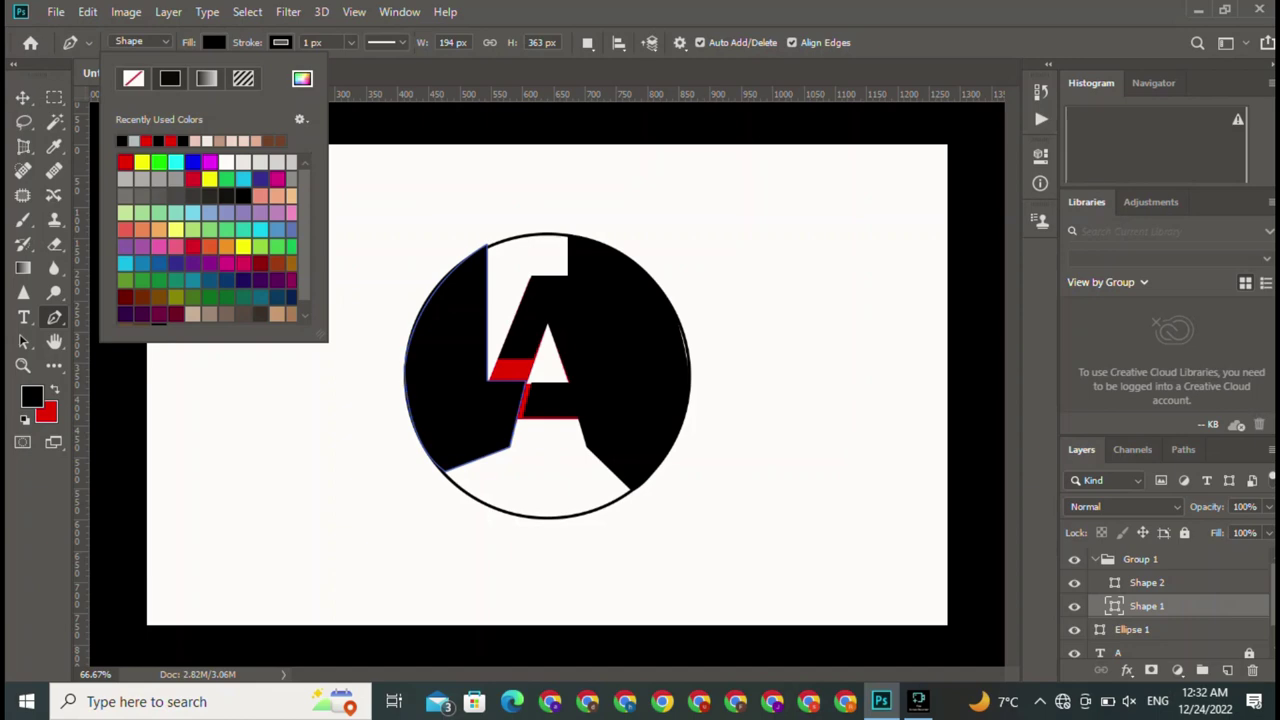
pyautogui.press('Escape')
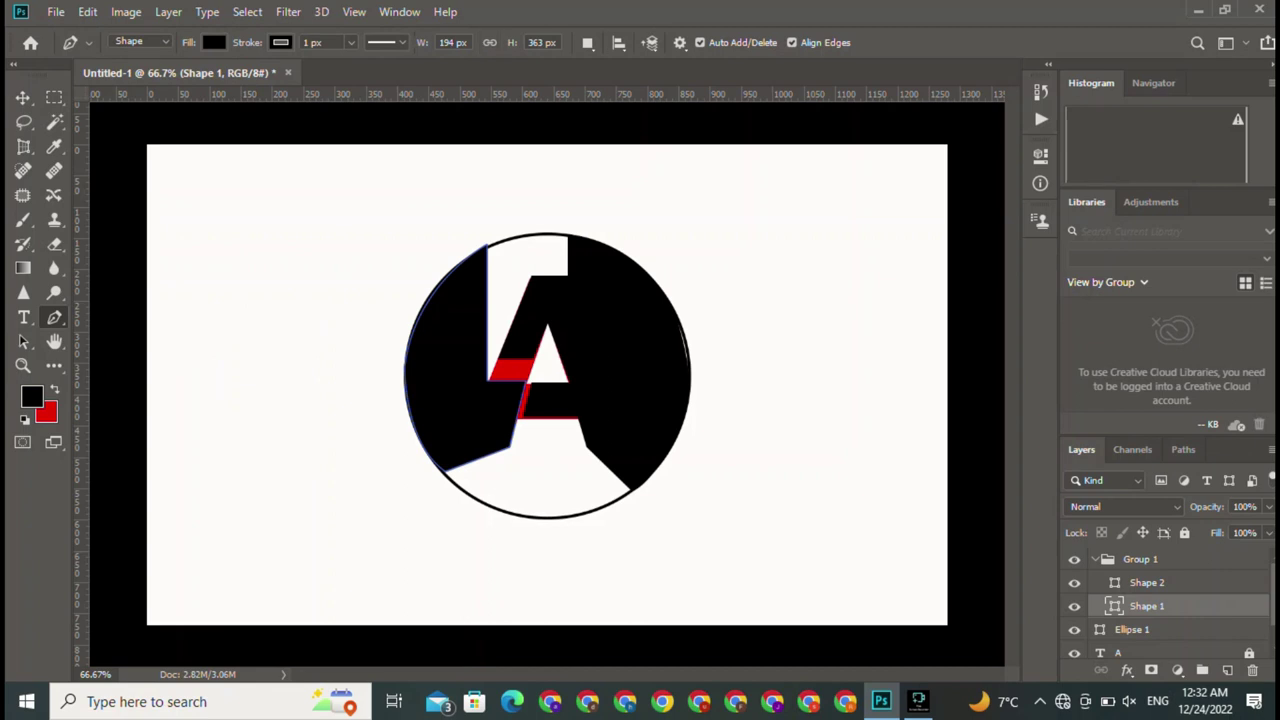
# Set Shape 1's path operation to Exclude Overlapping Shapes.
pyautogui.click(587, 42)
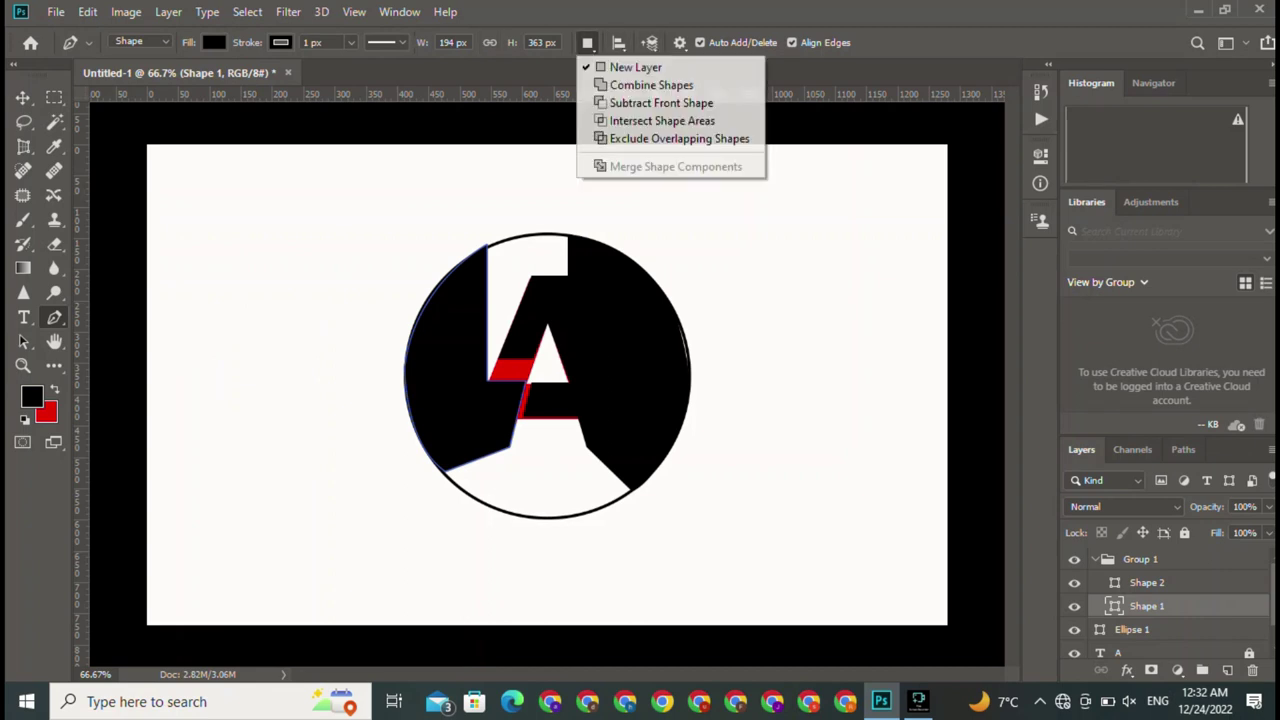
pyautogui.click(679, 138)
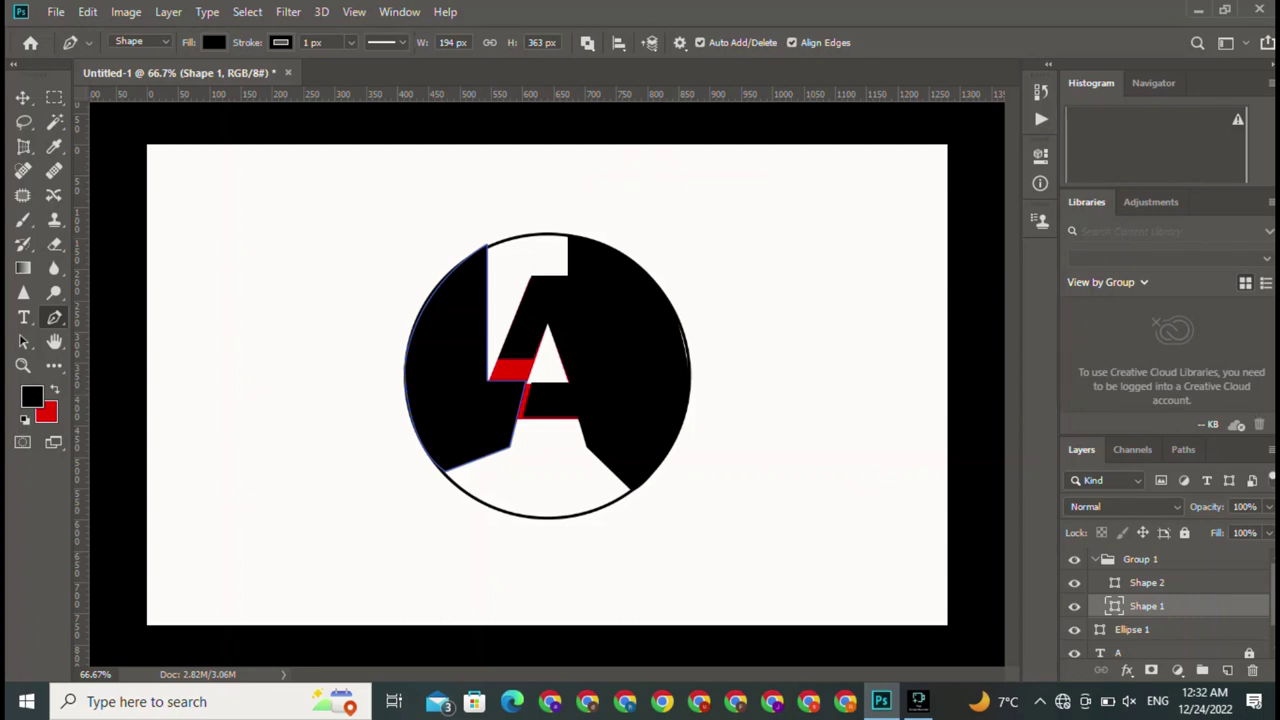
pyautogui.click(213, 42)
# Set Shape 1's fill to No Color and add one more anchor to its path.
pyautogui.click(146, 140)
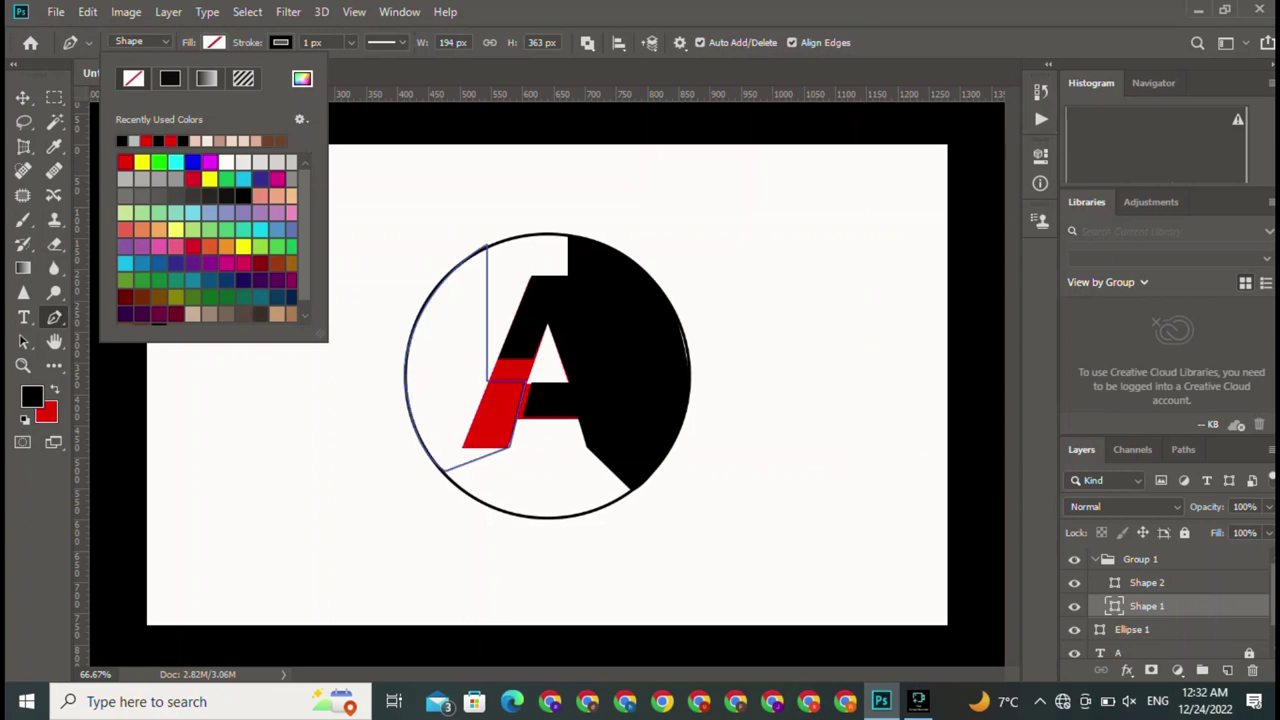
pyautogui.press('Return')
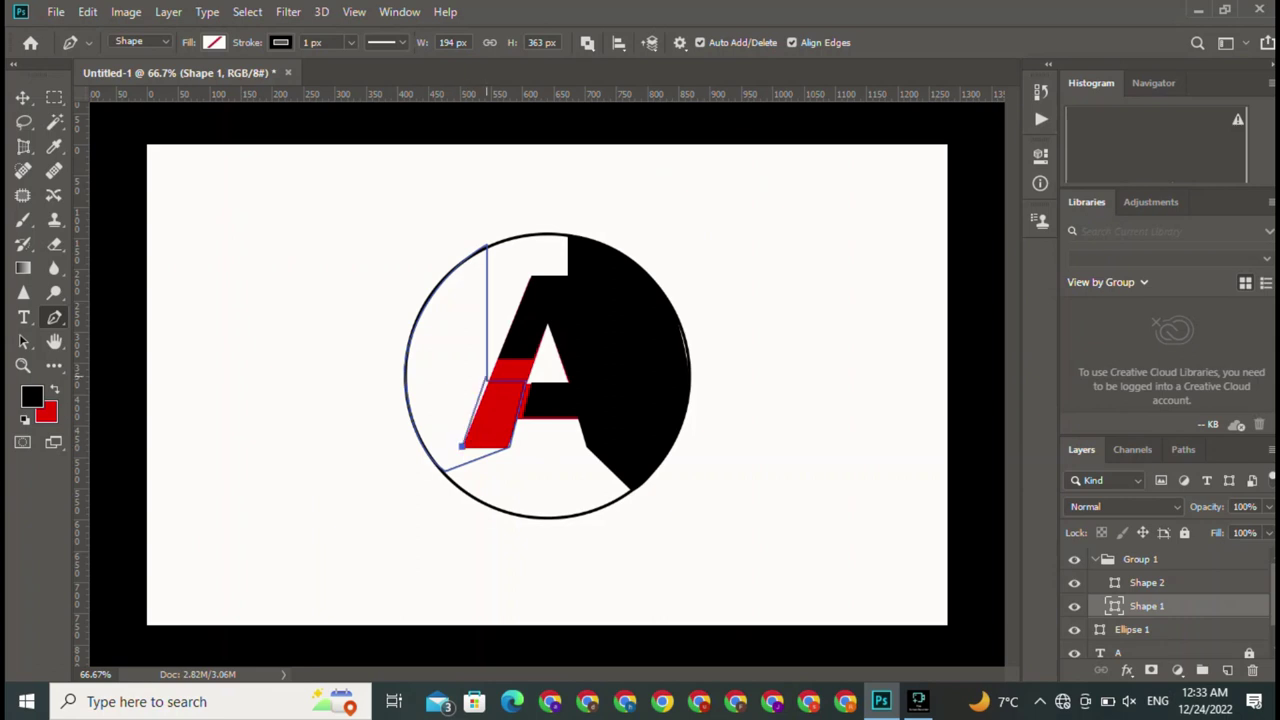
pyautogui.click(487, 379)
pyautogui.press('Return')
# Draw Shape 1's edge from the A's left foot up near the circle's top, then along its left edge.
pyautogui.click(462, 446)
pyautogui.moveTo(462, 379); pyautogui.dragTo(455, 271)
pyautogui.click(462, 264)
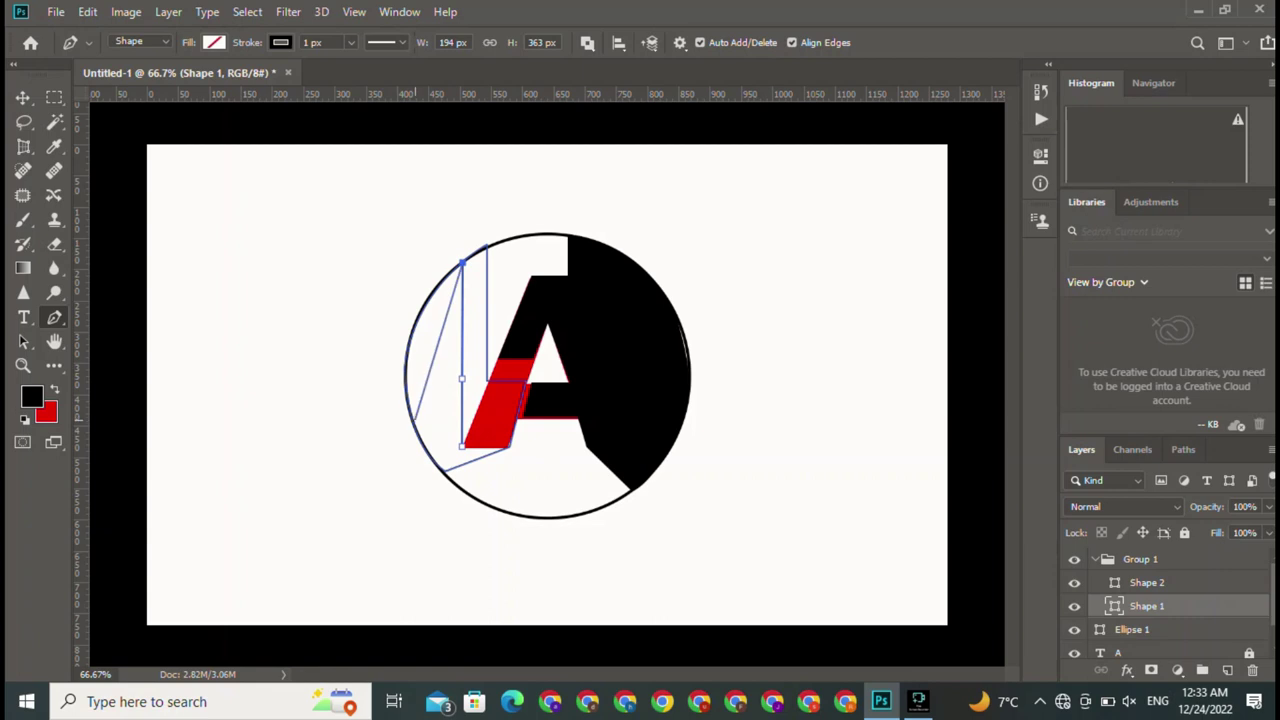
pyautogui.moveTo(412, 424)
pyautogui.mouseDown()
pyautogui.moveTo(448, 509)
pyautogui.moveTo(441, 553)
pyautogui.mouseUp()
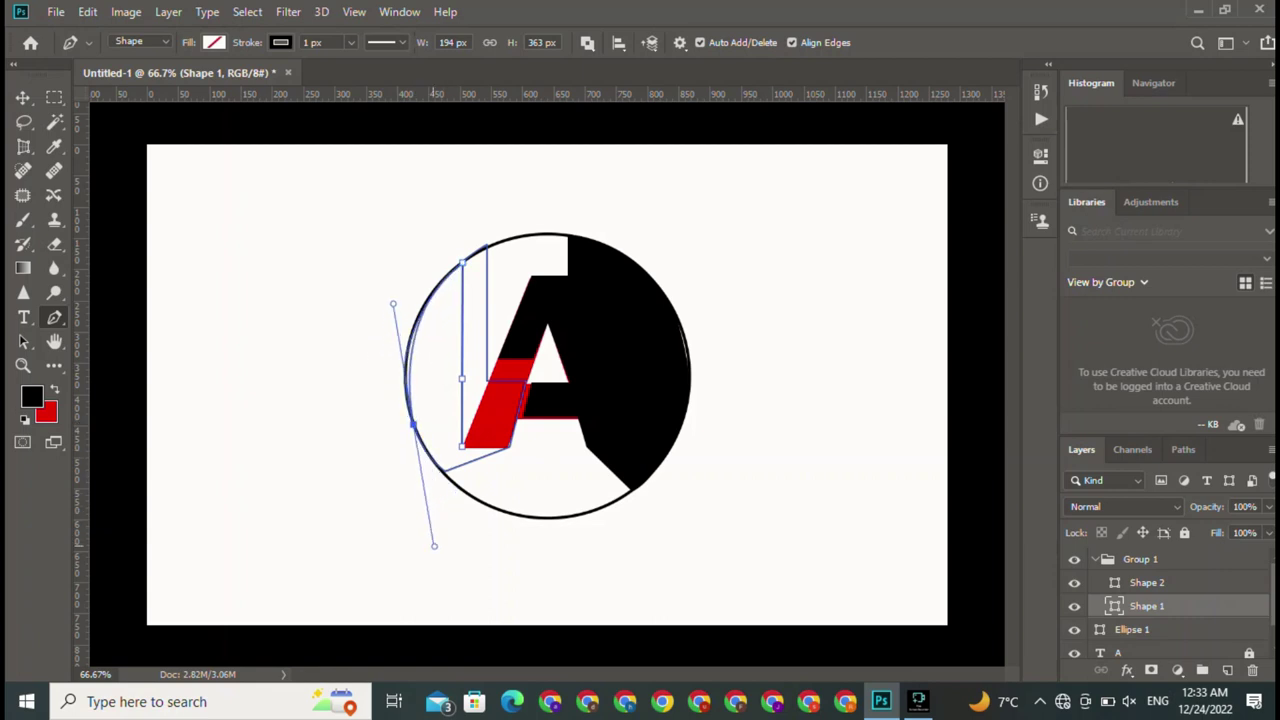
pyautogui.moveTo(441, 553); pyautogui.dragTo(440, 548)
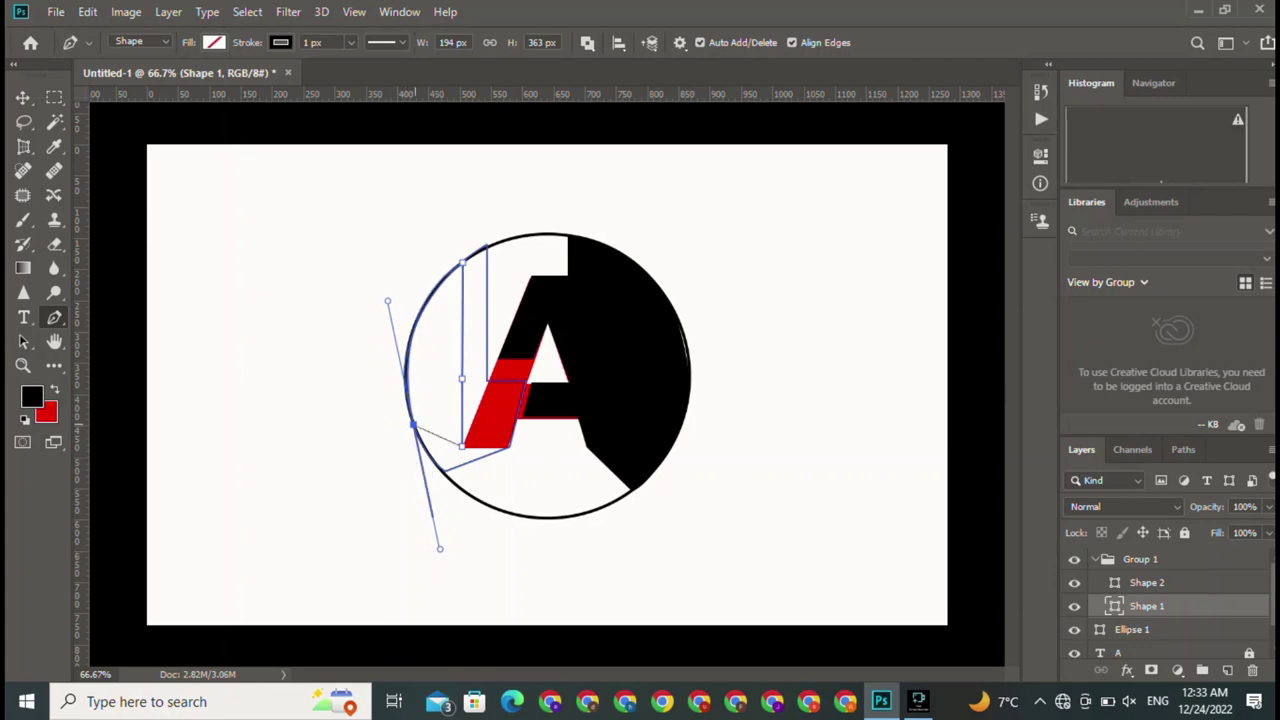
# Finish the lower-left curve, close the outline at its start, and deselect.
pyautogui.press('super')
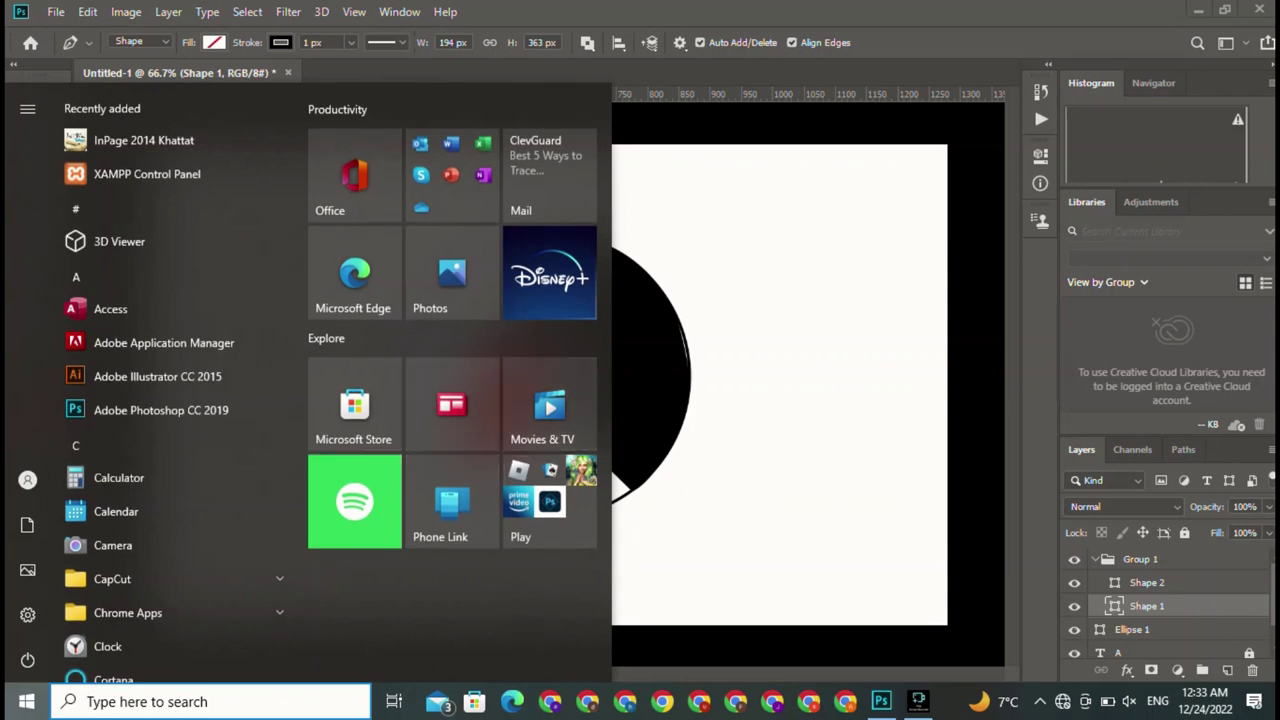
pyautogui.press('super')
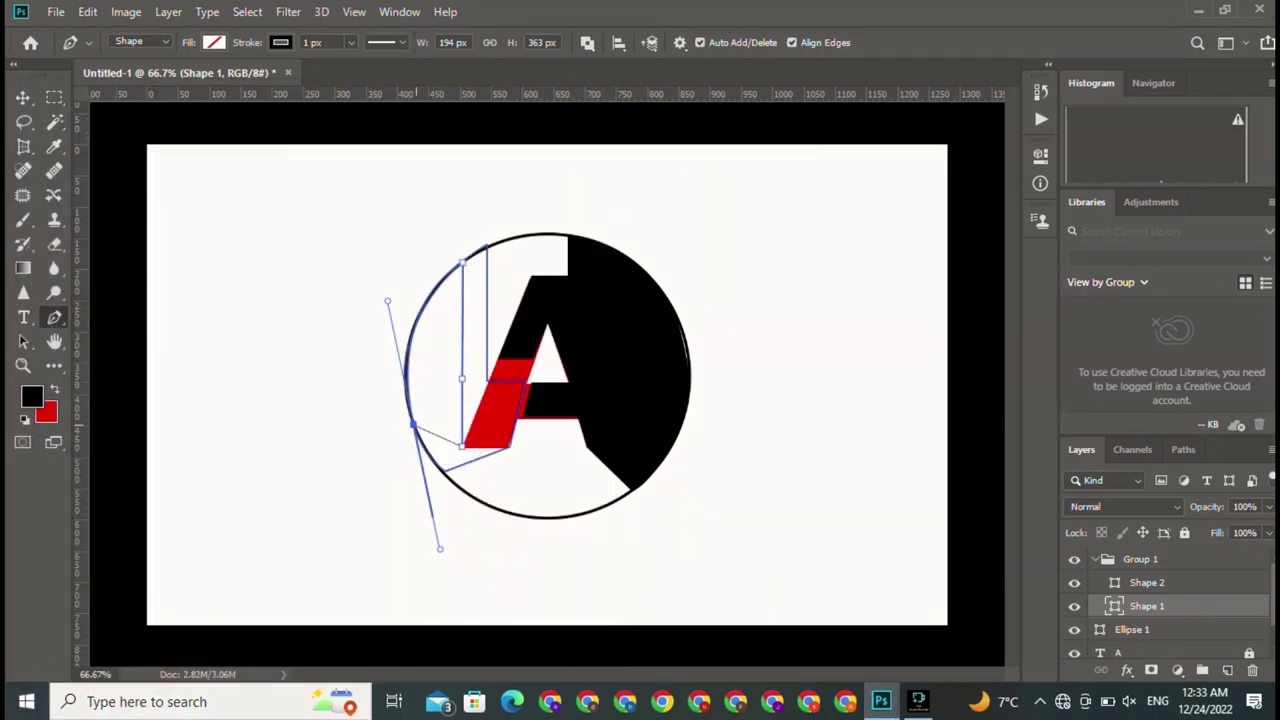
pyautogui.keyDown('alt'); pyautogui.click(413, 425); pyautogui.keyUp('alt')
pyautogui.moveTo(444, 470); pyautogui.dragTo(461, 476)
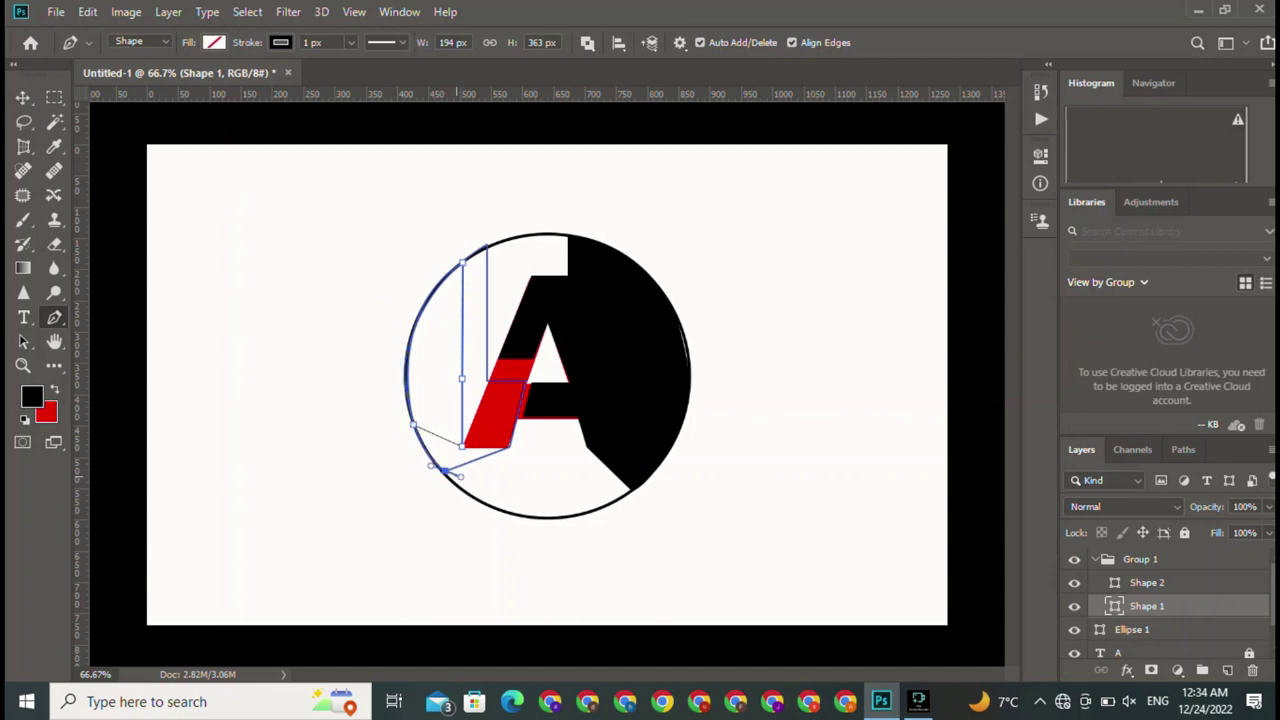
pyautogui.keyDown('alt'); pyautogui.click(444, 468); pyautogui.keyUp('alt')
pyautogui.click(432, 466)
pyautogui.press('v')
pyautogui.click(437, 190)
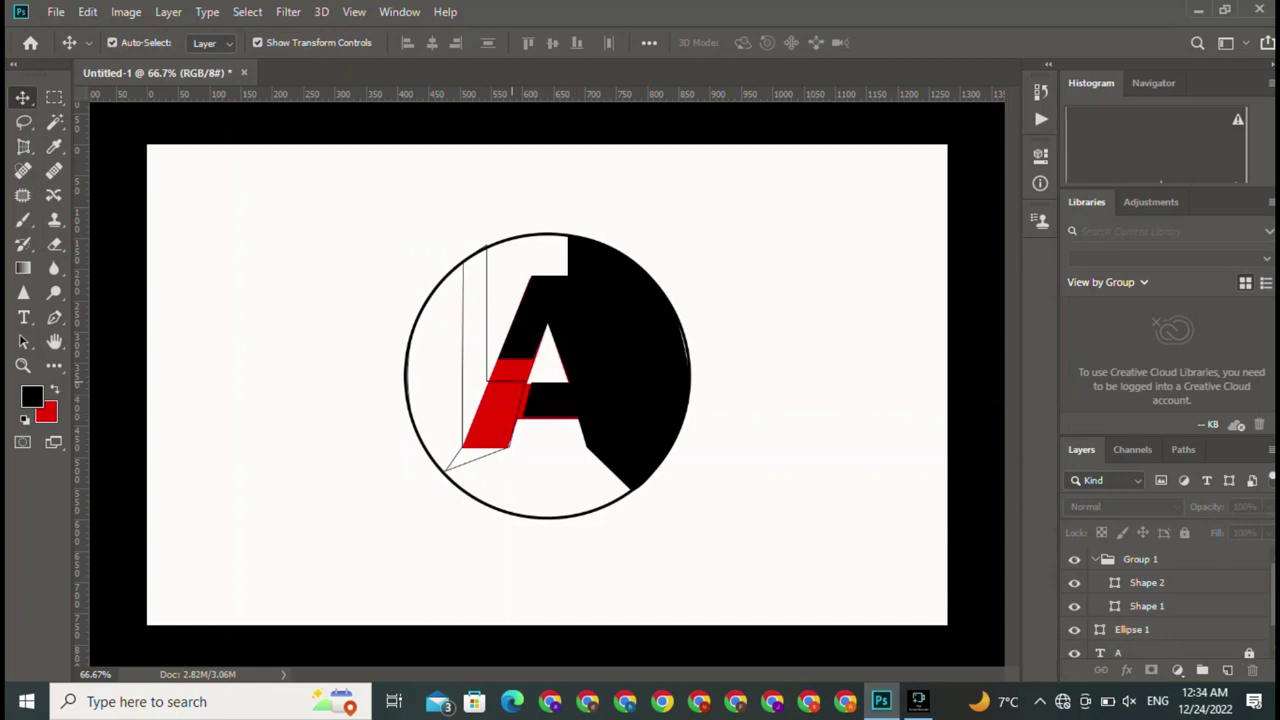
# Revert Shape 1's fill to No Color after briefly trying black, then select Shape 2.
pyautogui.click(1147, 606)
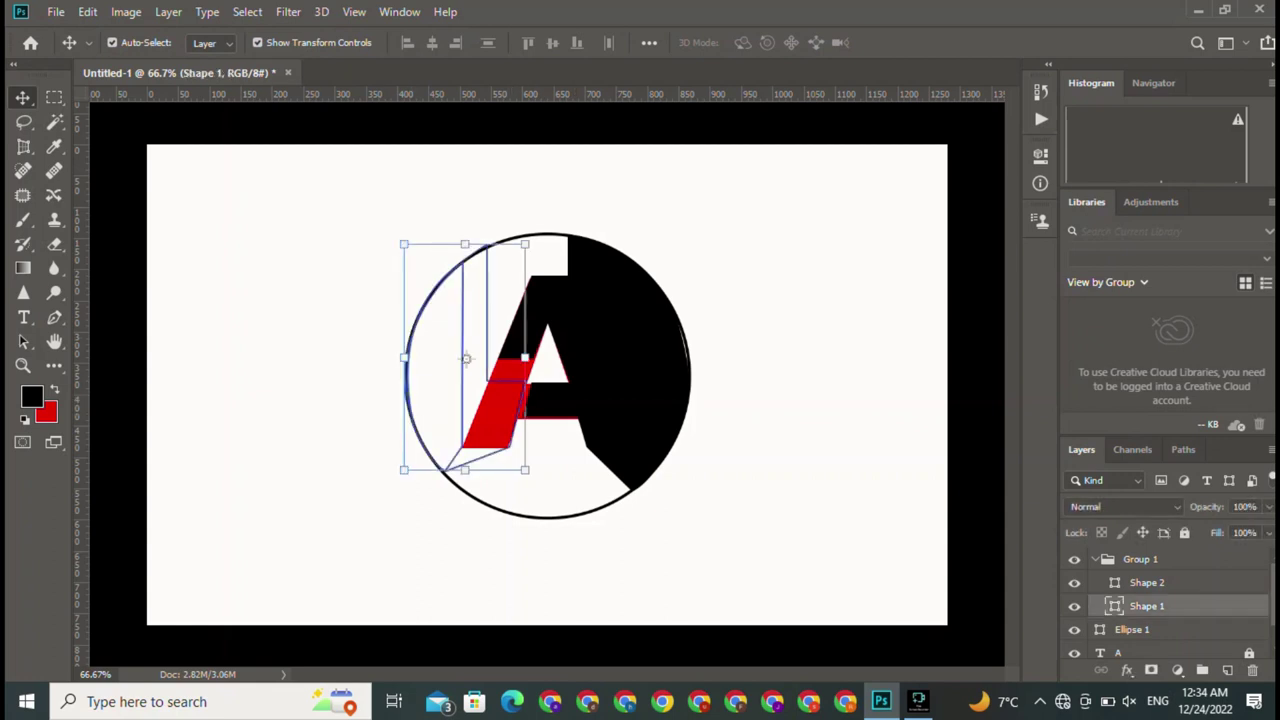
pyautogui.click(54, 317)
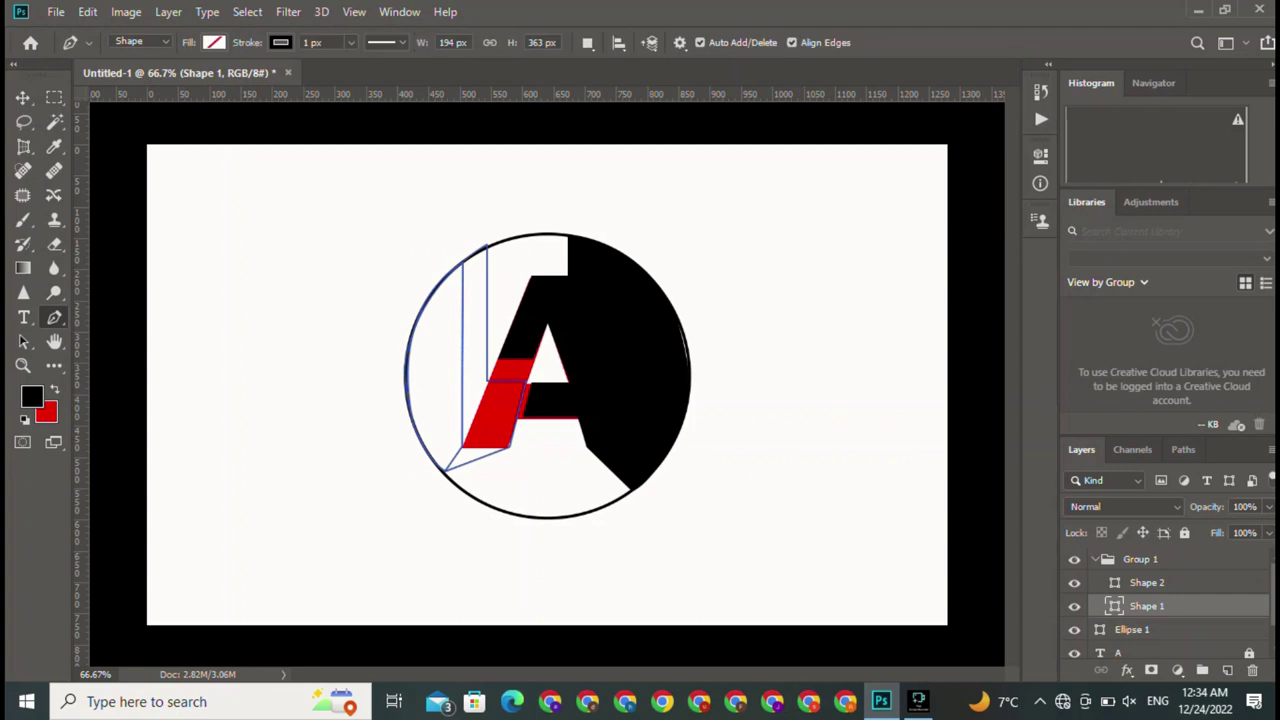
pyautogui.click(214, 42)
pyautogui.click(170, 78)
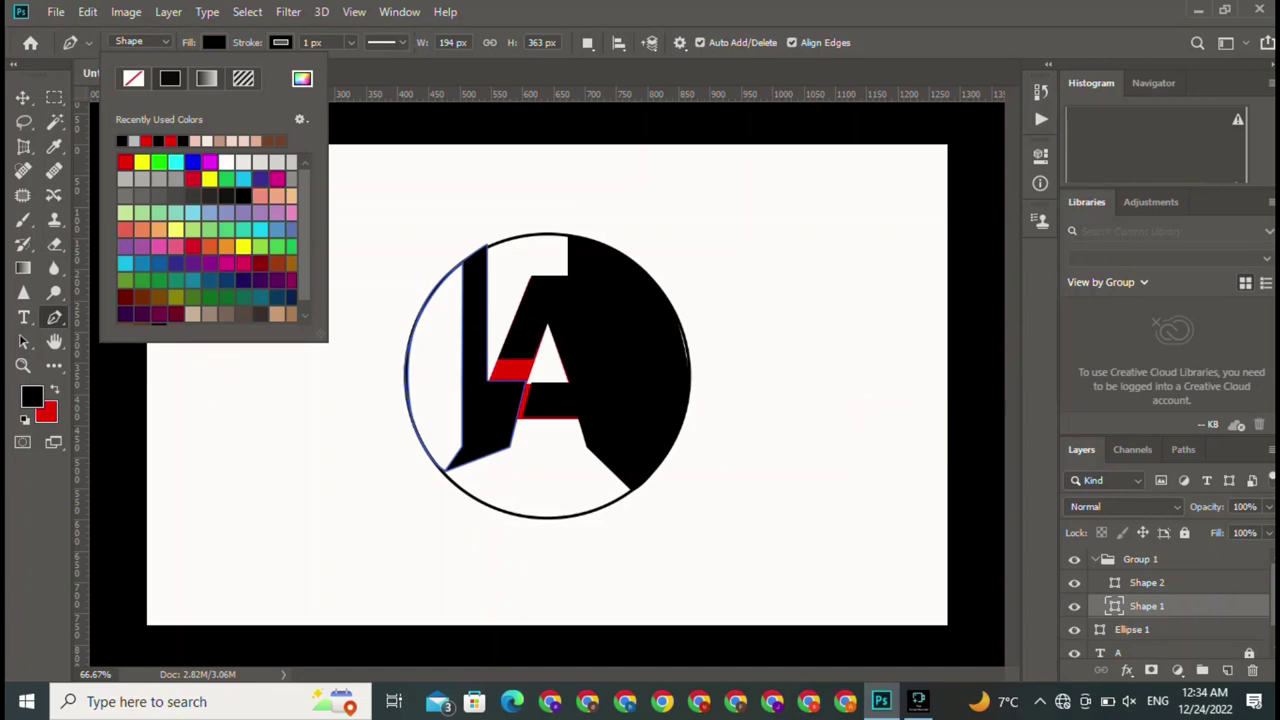
pyautogui.click(133, 78)
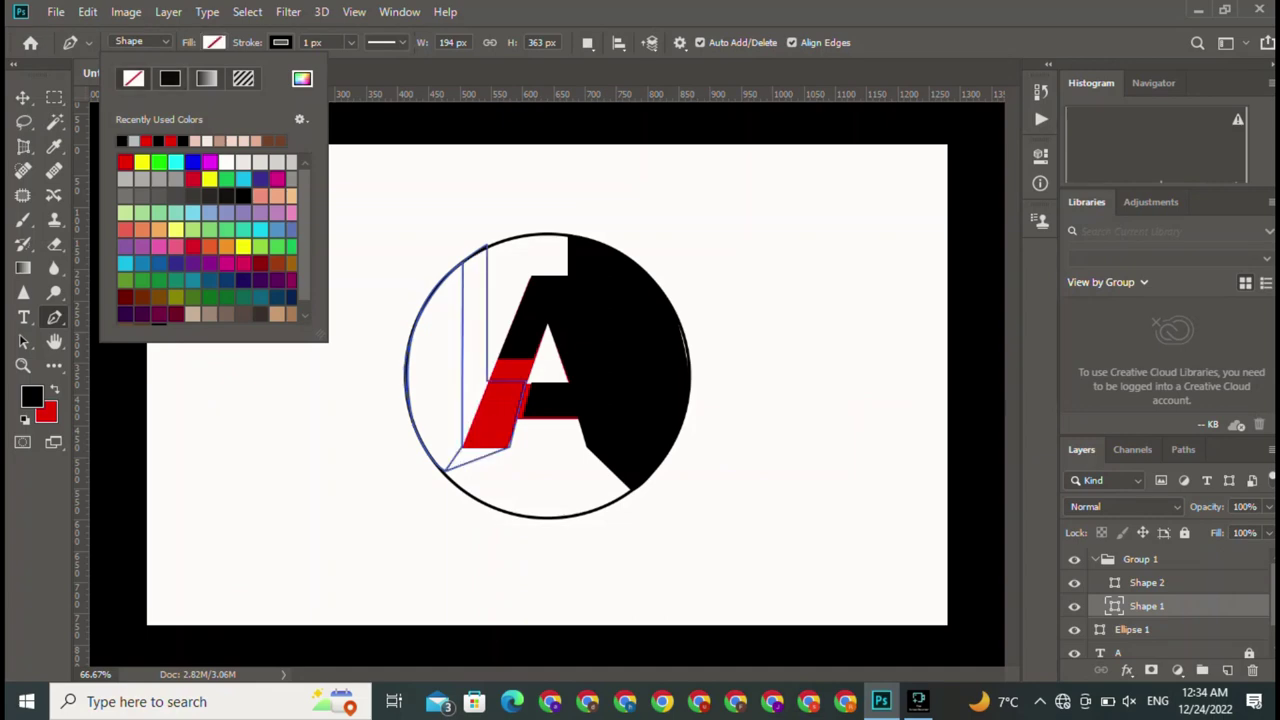
pyautogui.press('Return')
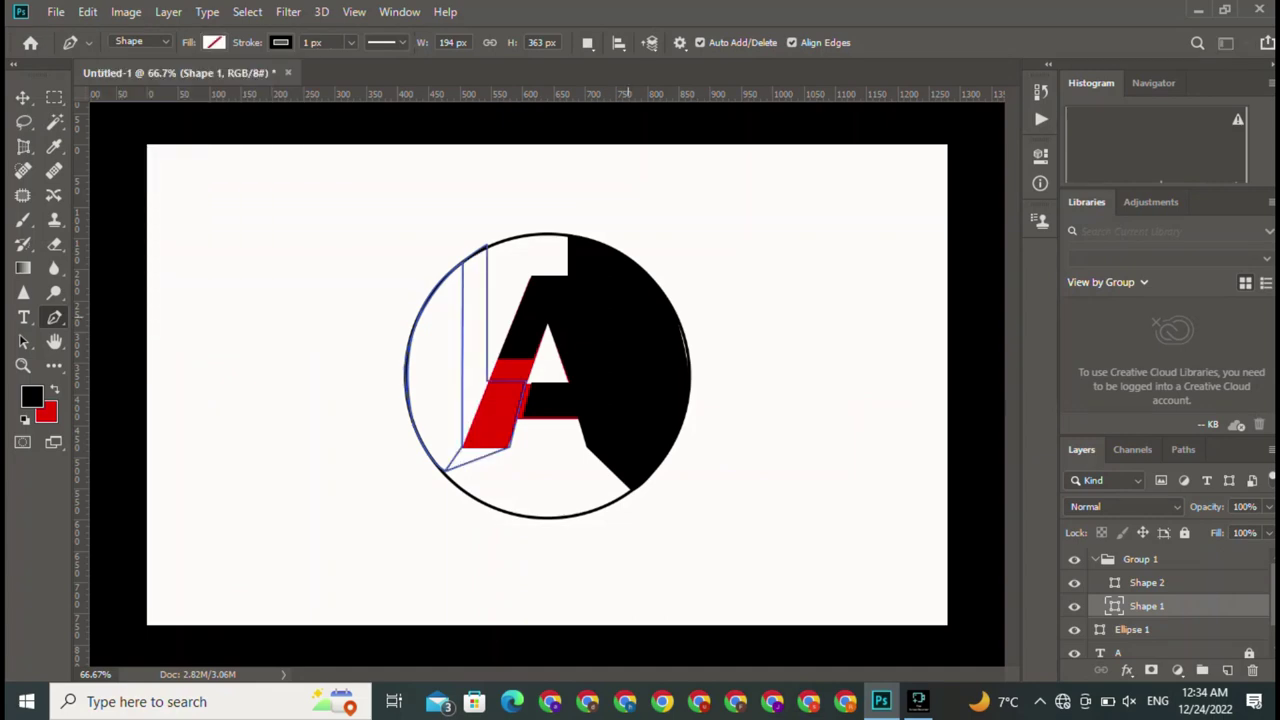
pyautogui.keyDown('ctrl'); pyautogui.click(625, 330); pyautogui.keyUp('ctrl')
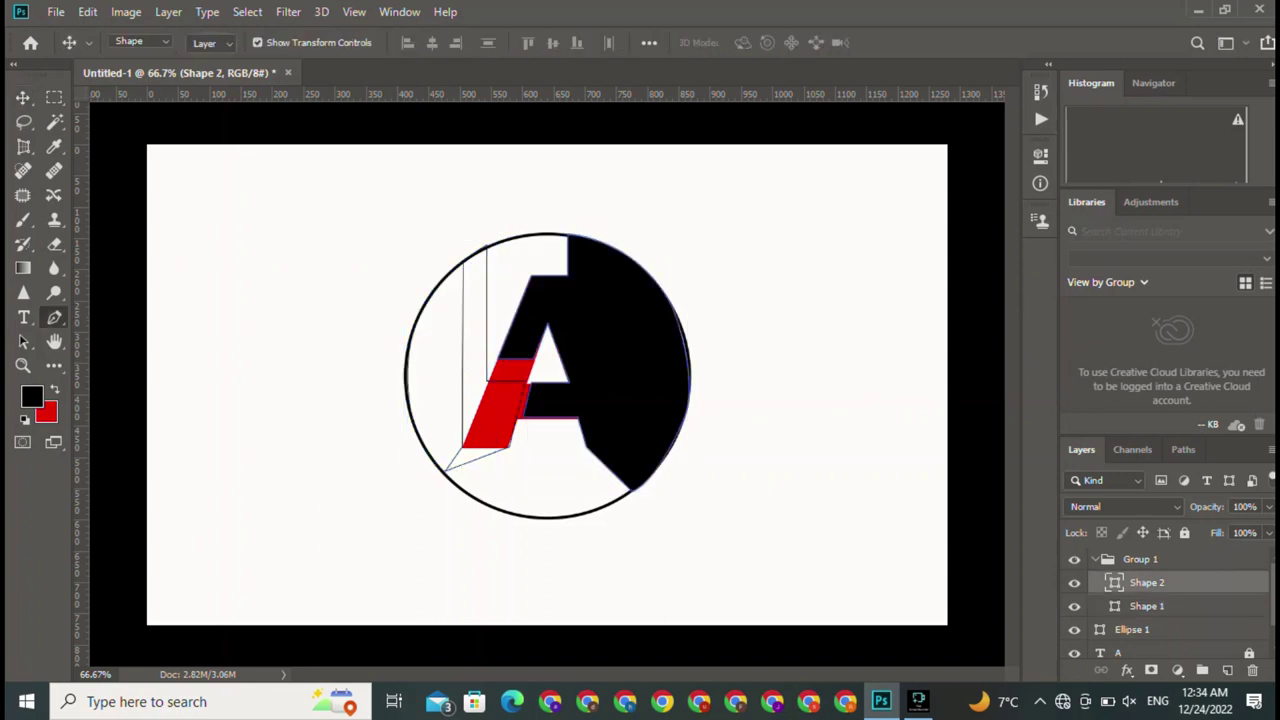
# Set Shape 2's fill to No Color and its path operation to Exclude Overlapping Shapes.
pyautogui.click(214, 42)
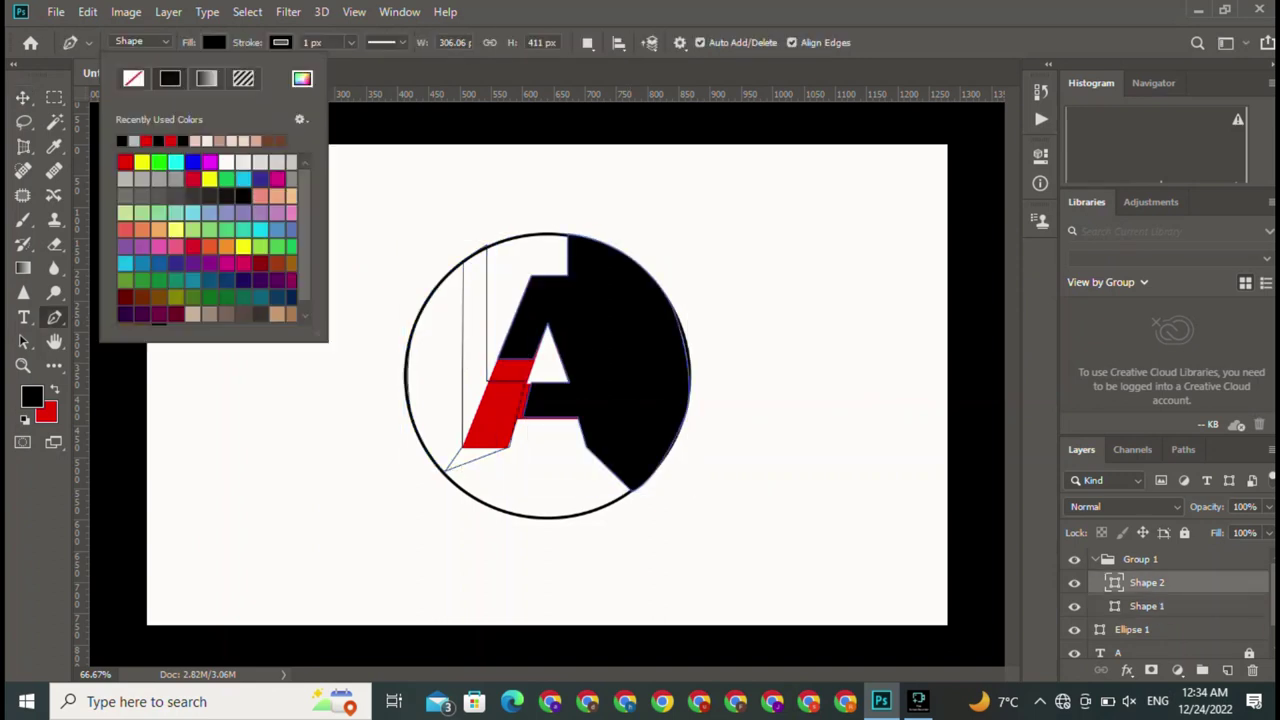
pyautogui.click(133, 78)
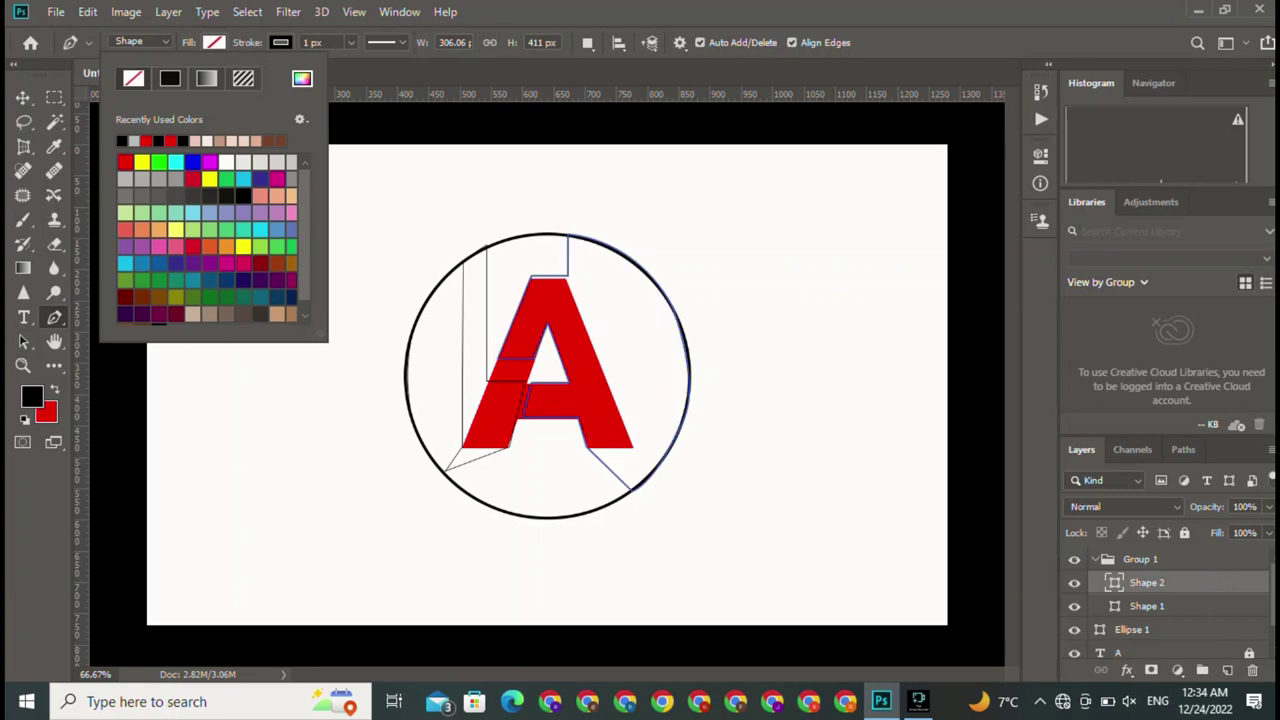
pyautogui.click(587, 42)
pyautogui.click(650, 137)
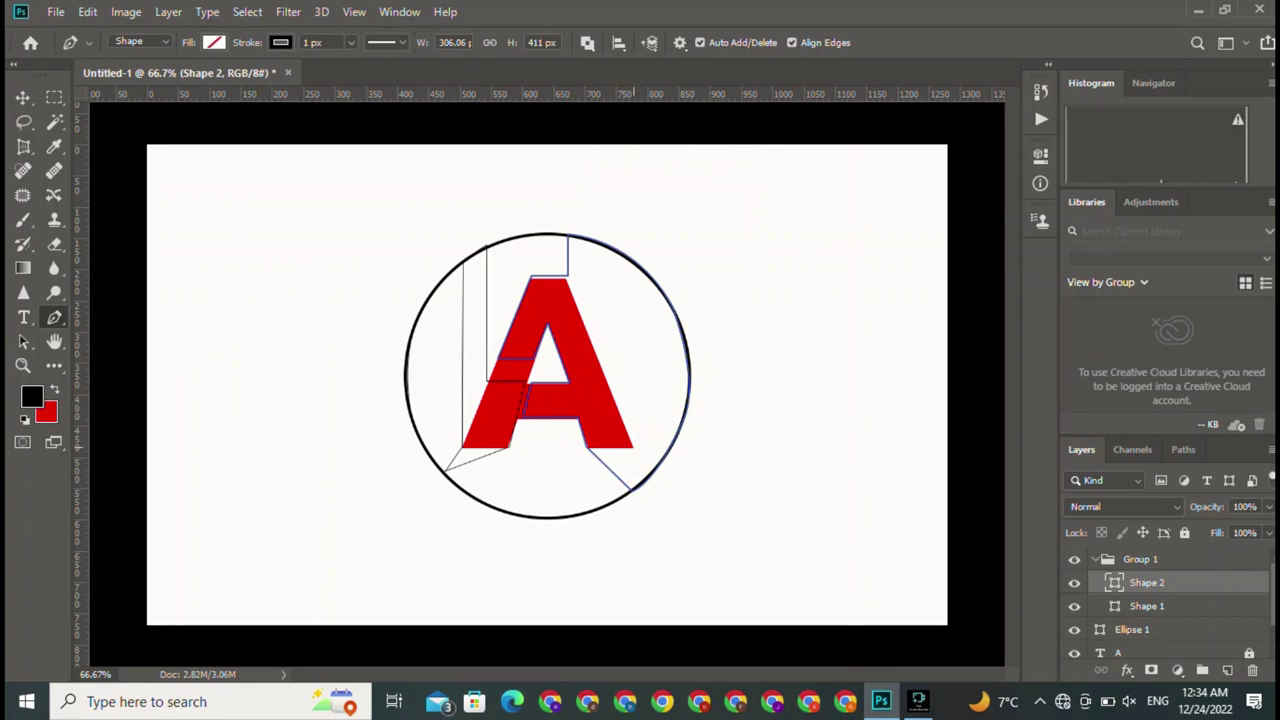
# Trace a cut-out around the A's right leg, then select the circle and Shape 2 together.
pyautogui.click(633, 447)
pyautogui.click(567, 273)
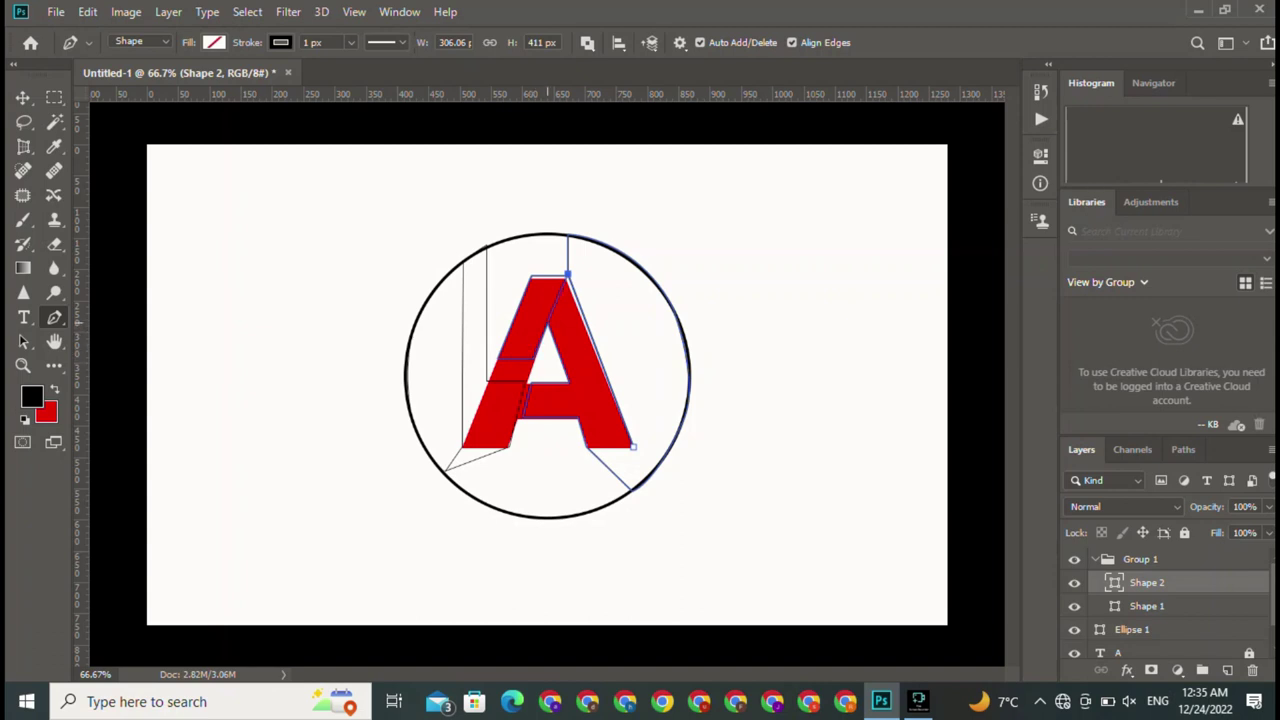
pyautogui.click(548, 323)
pyautogui.click(587, 446)
pyautogui.click(22, 97)
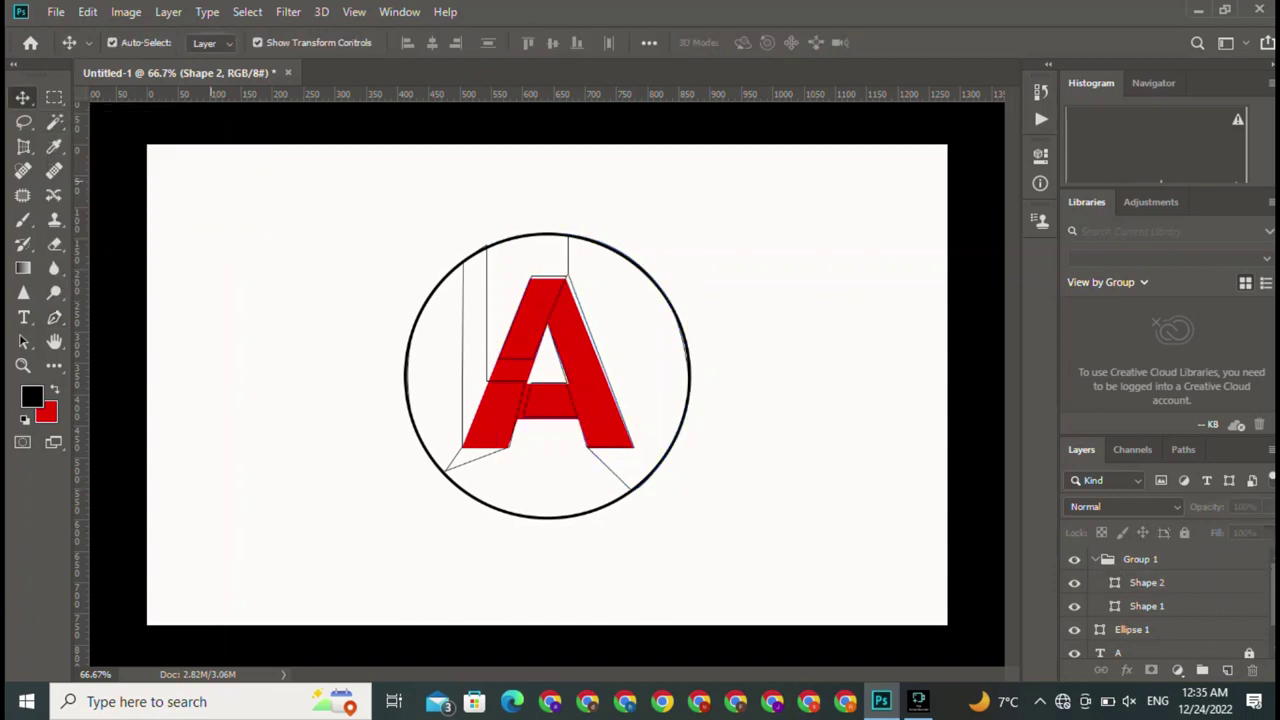
pyautogui.click(600, 190)
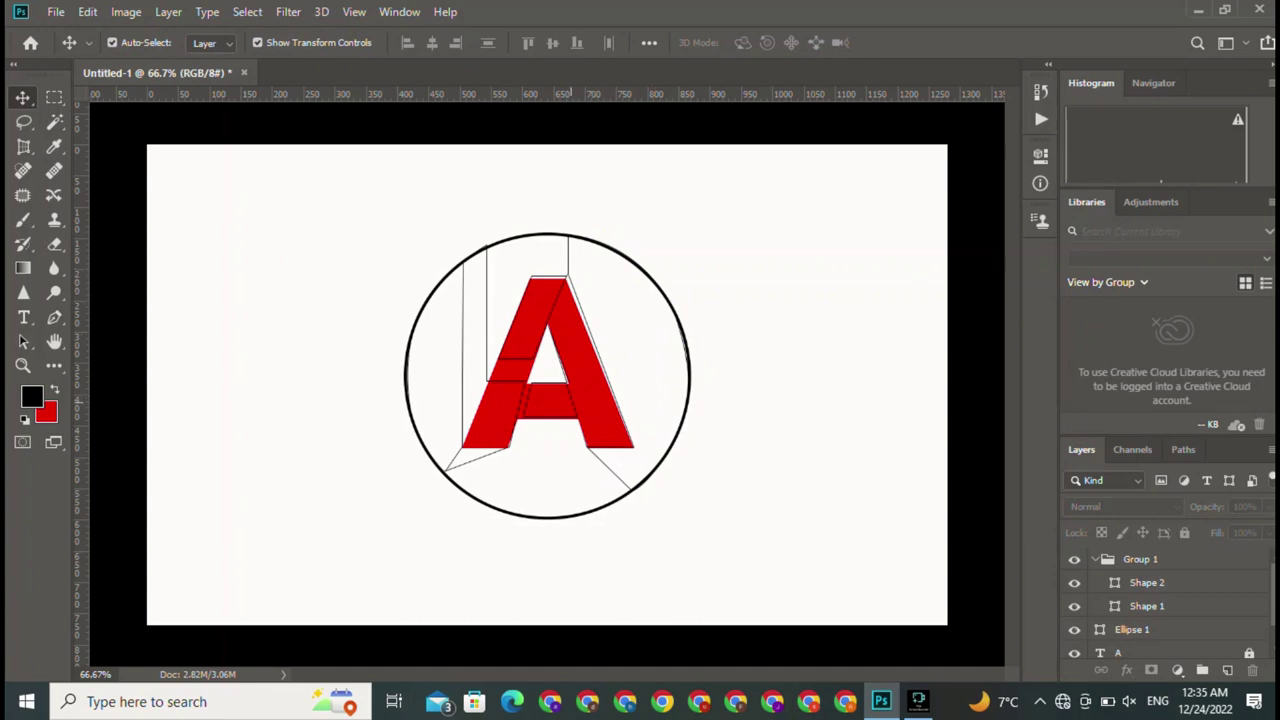
pyautogui.moveTo(718, 290); pyautogui.dragTo(605, 300)
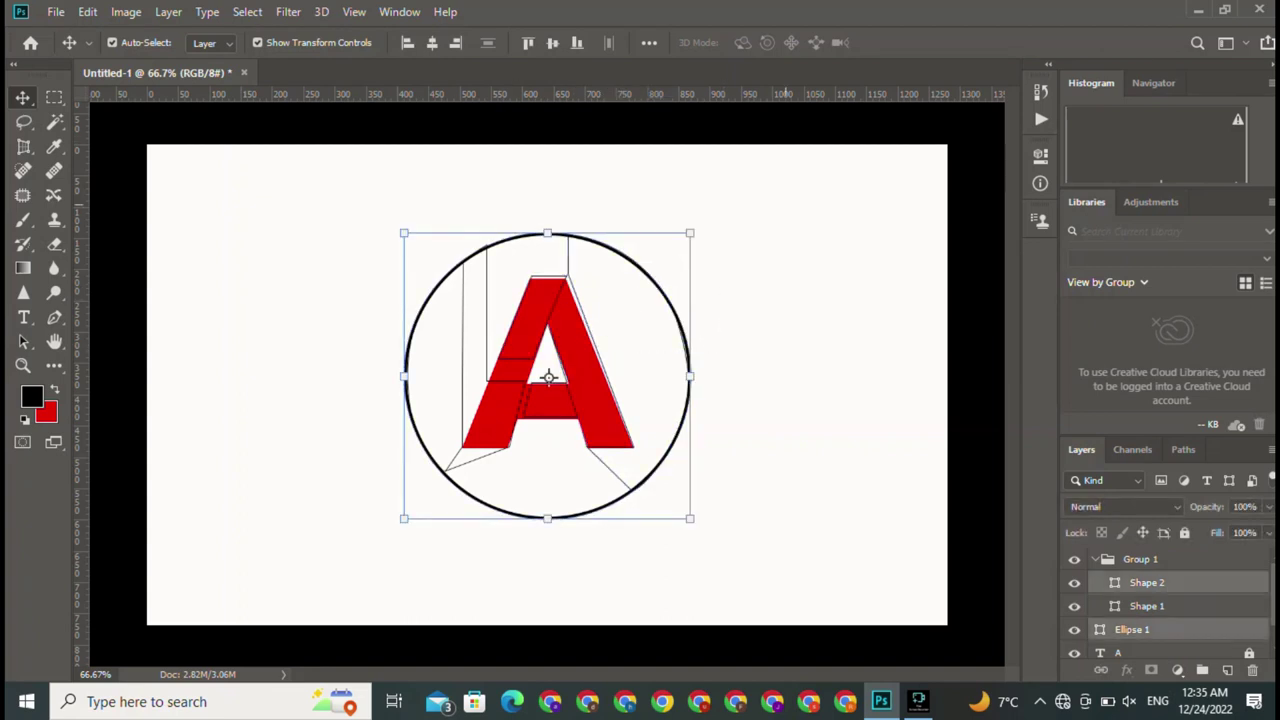
# Fill the right-hand shape black using the options-bar Fill swatch.
pyautogui.hotkey('ctrl', 'alt', 'a')
pyautogui.press('p')
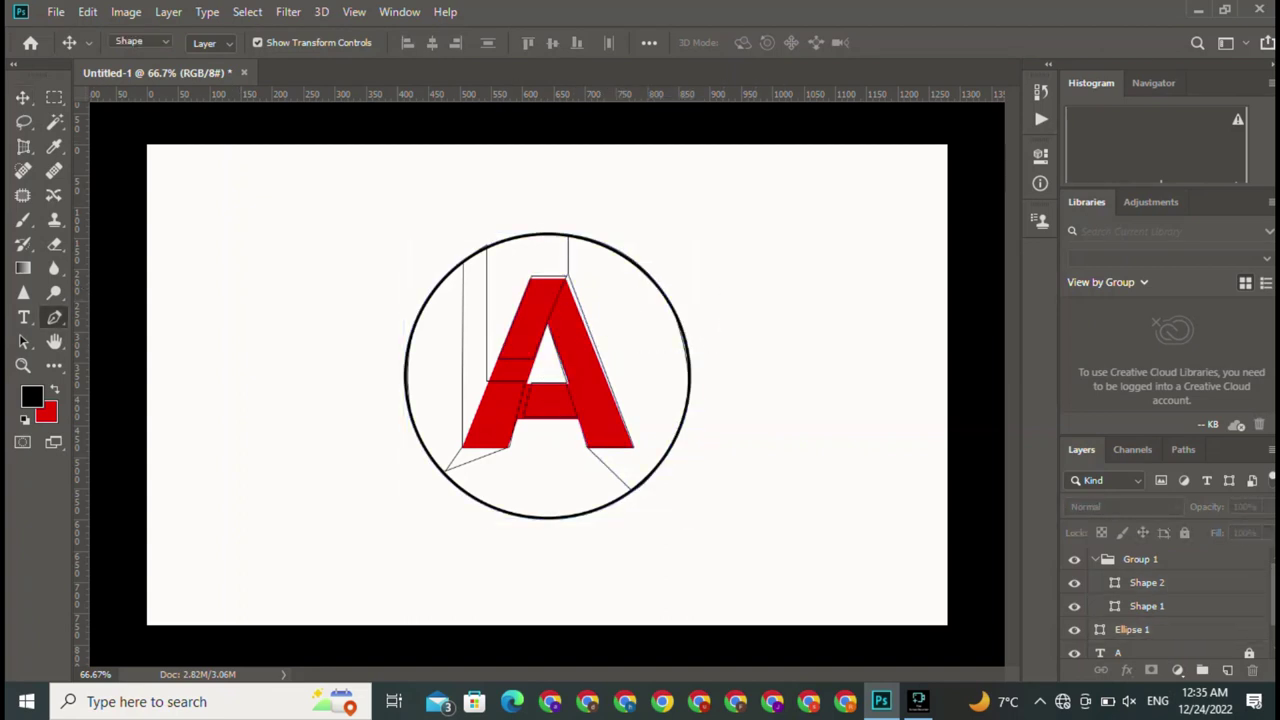
pyautogui.press('v')
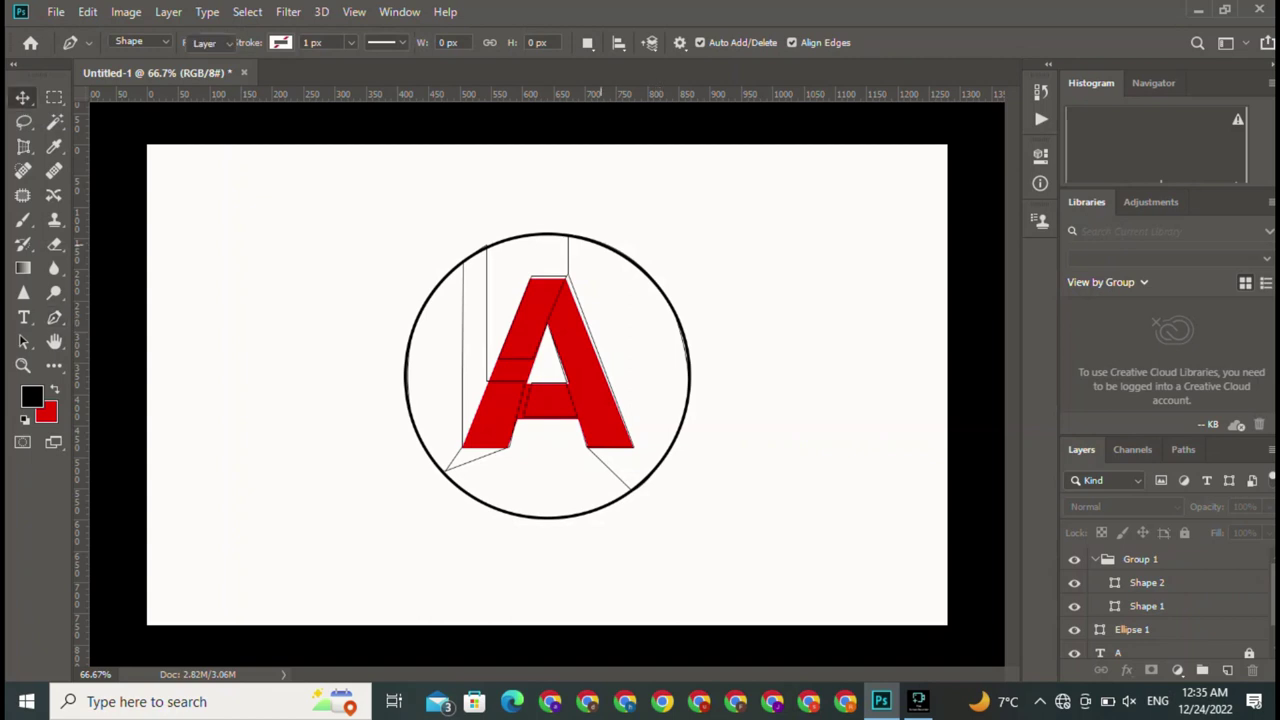
pyautogui.click(1132, 629)
pyautogui.press('p')
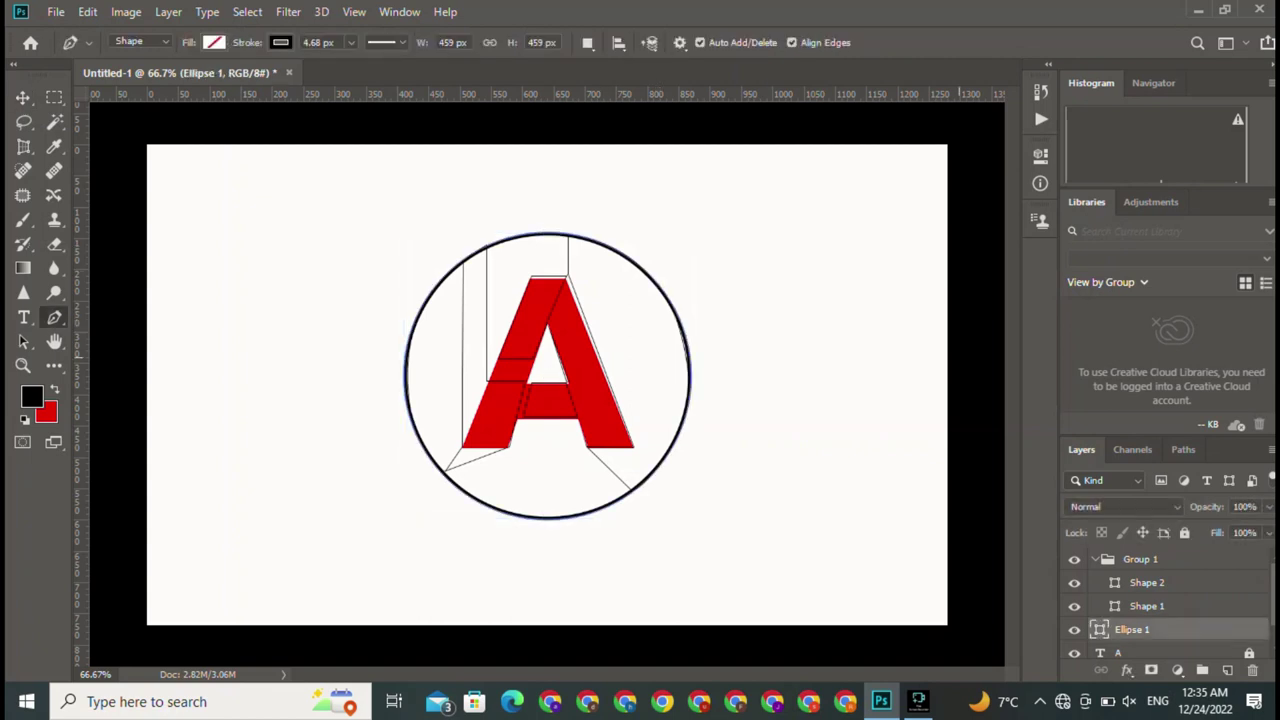
pyautogui.hotkey('alt', ']')
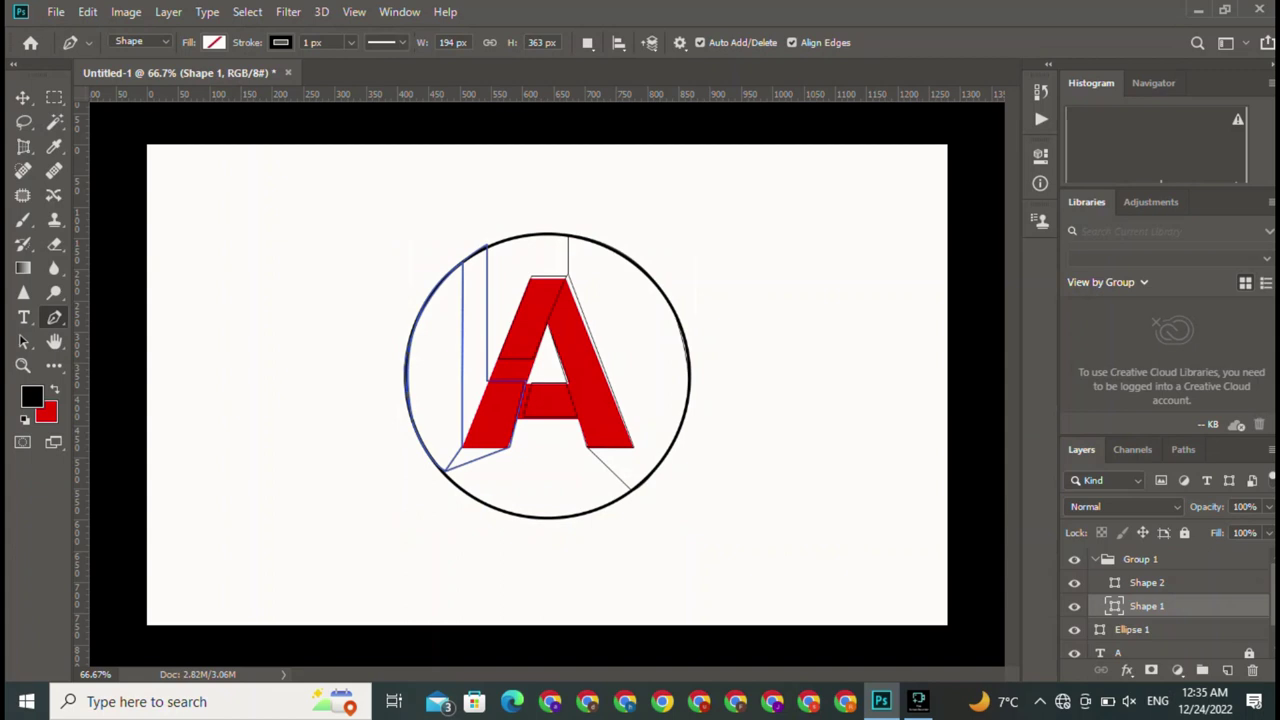
pyautogui.hotkey('alt', ']')
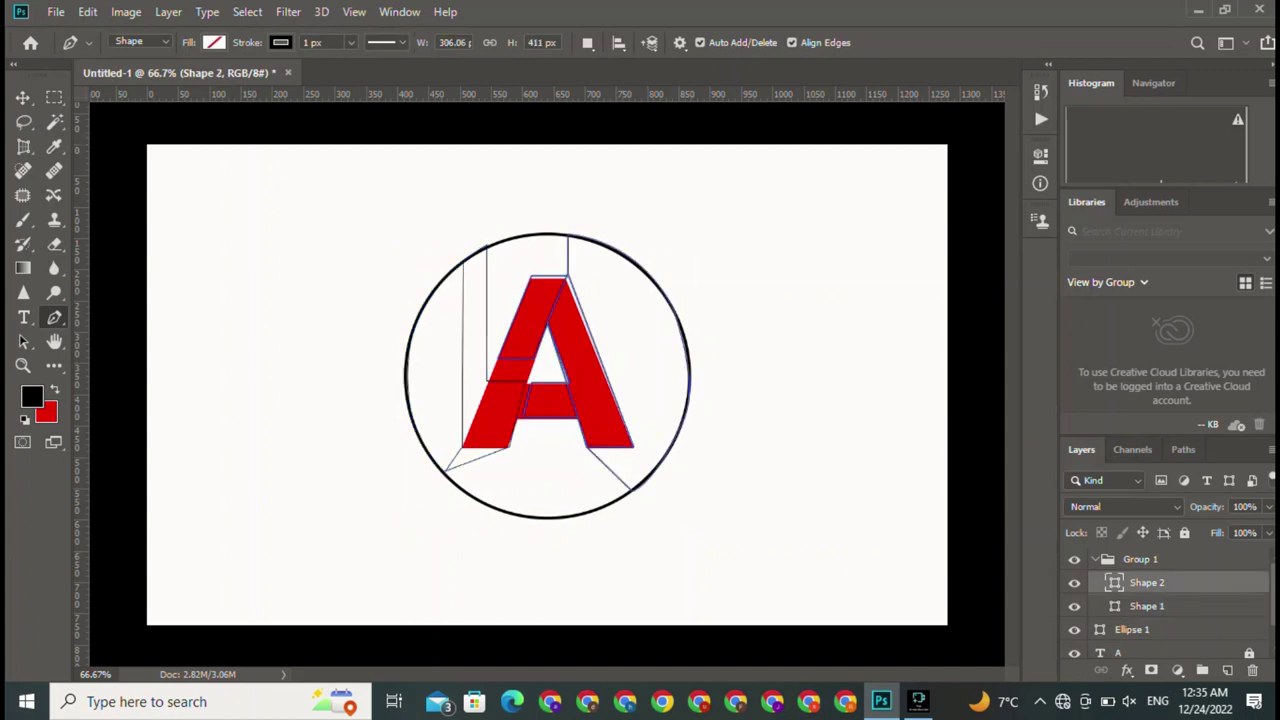
pyautogui.click(213, 42)
pyautogui.click(170, 78)
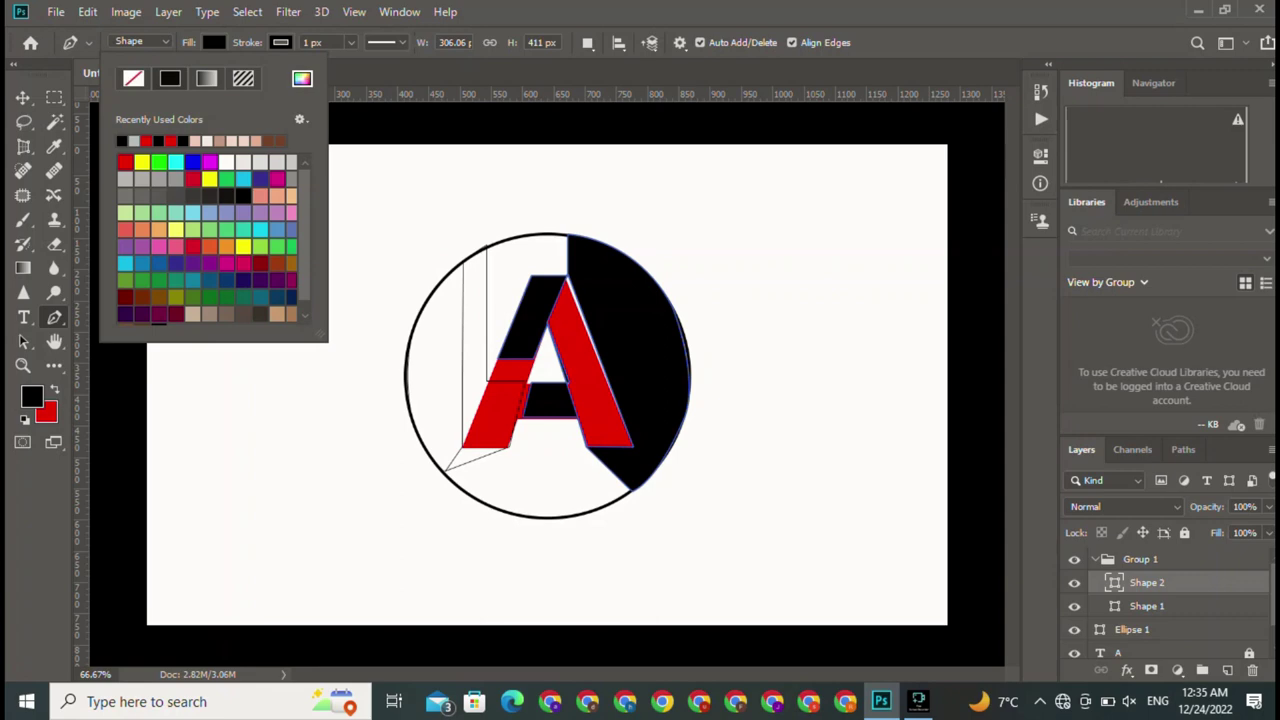
pyautogui.press('Return')
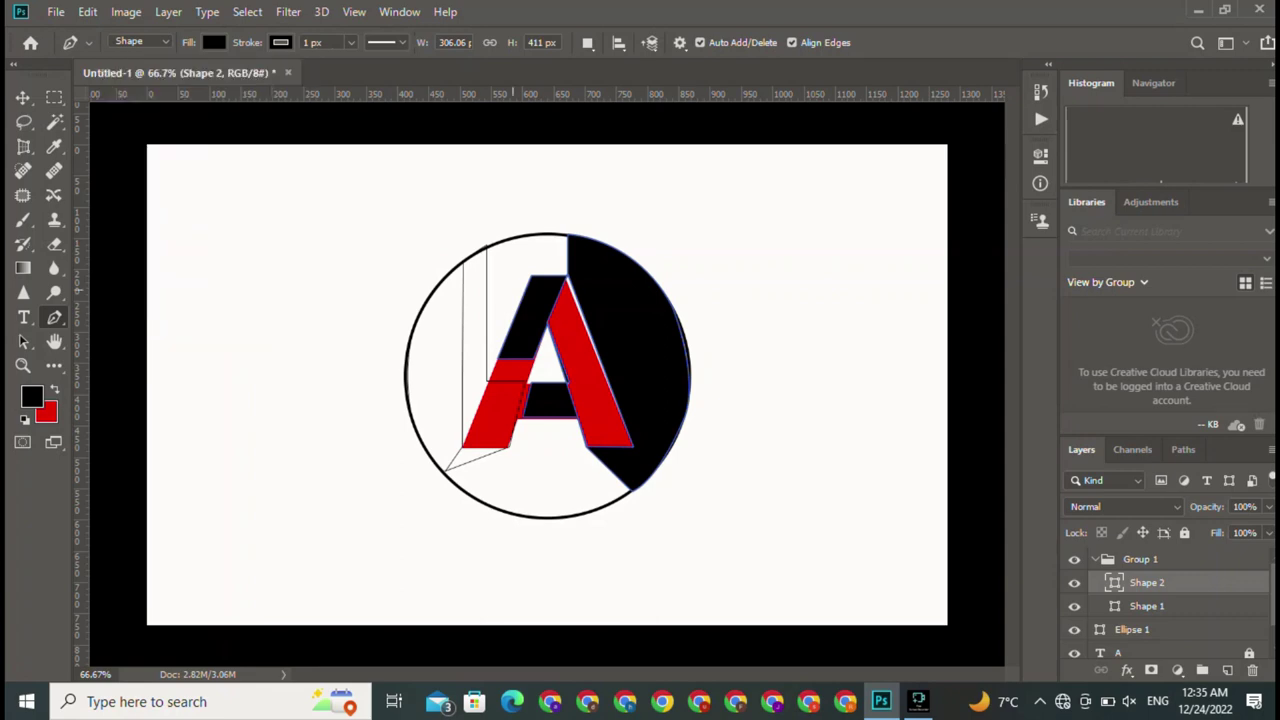
# Fill the L piece black, then drag the right-hand shape out of the circle.
pyautogui.press('v')
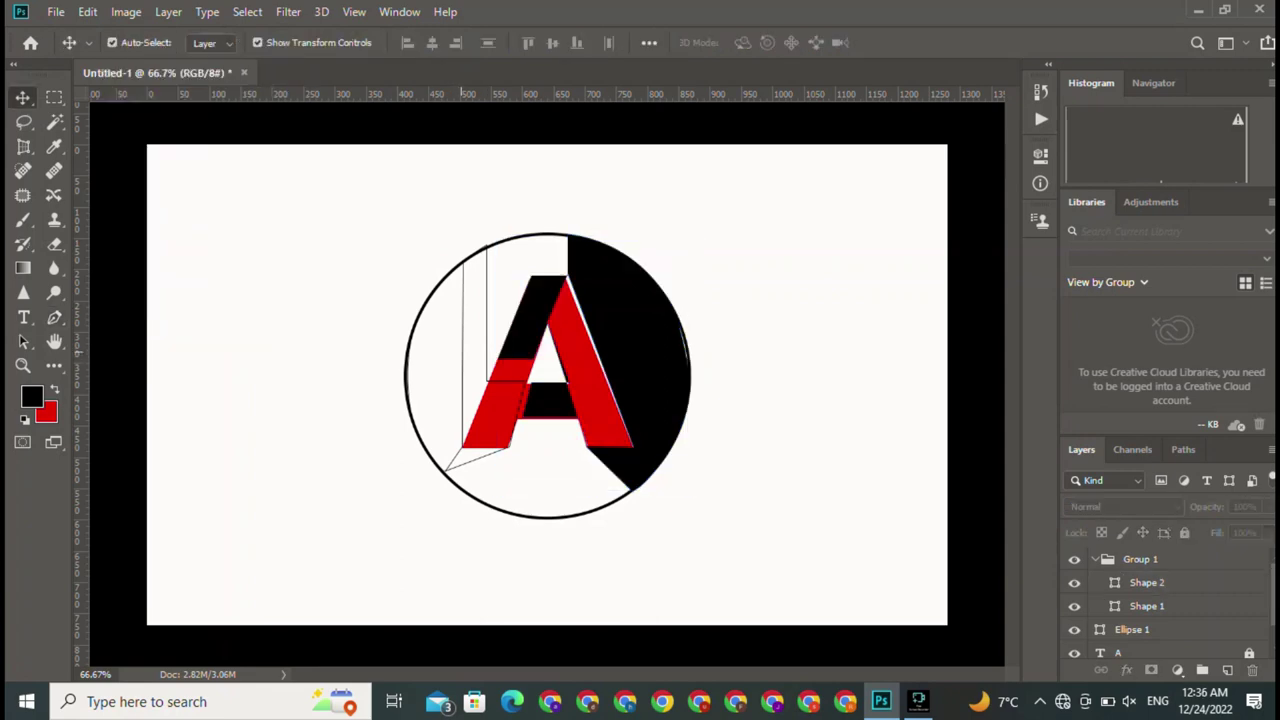
pyautogui.press('v')
pyautogui.click(1146, 606)
pyautogui.keyDown('shift'); pyautogui.click(1132, 629); pyautogui.keyUp('shift')
pyautogui.press('p')
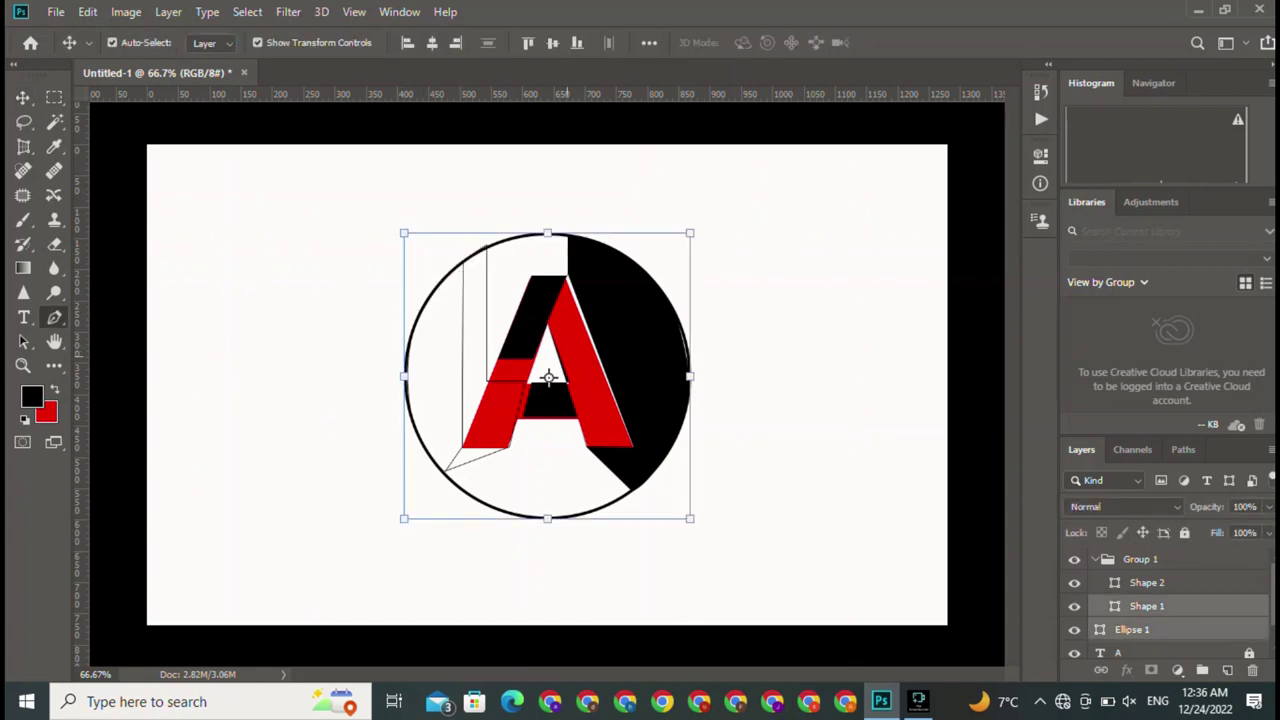
pyautogui.click(1146, 606)
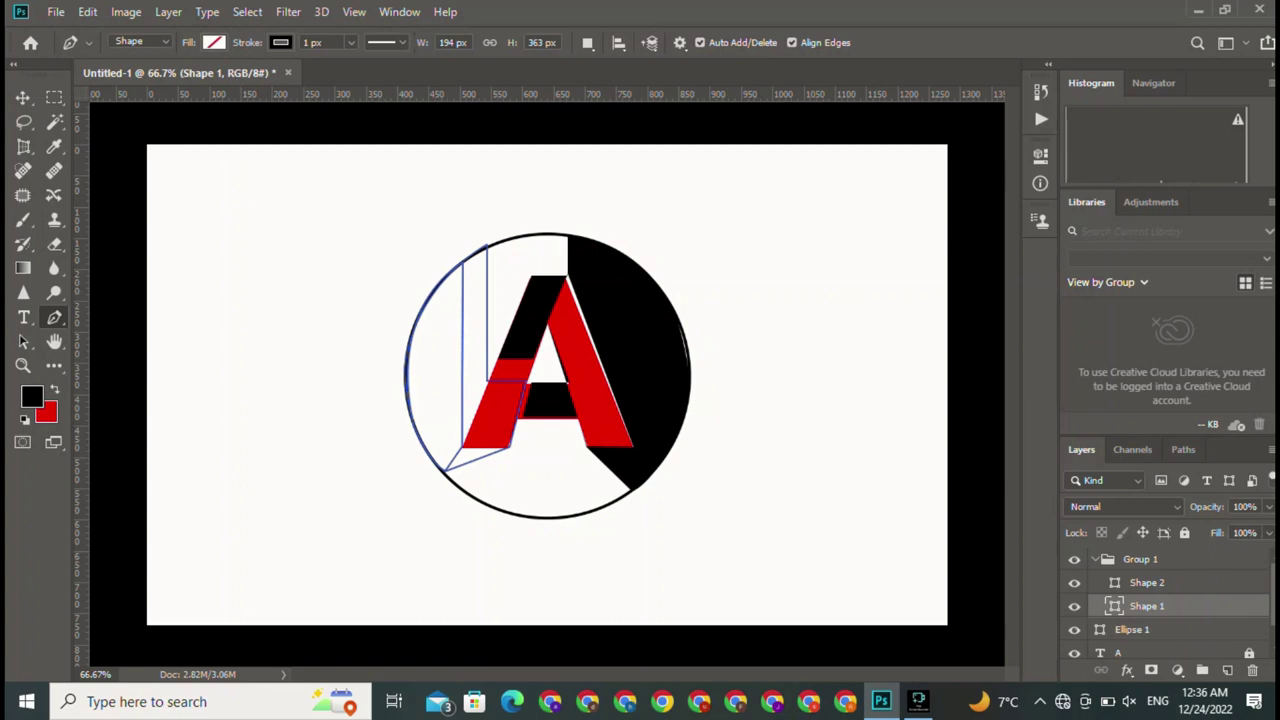
pyautogui.click(213, 42)
pyautogui.click(170, 78)
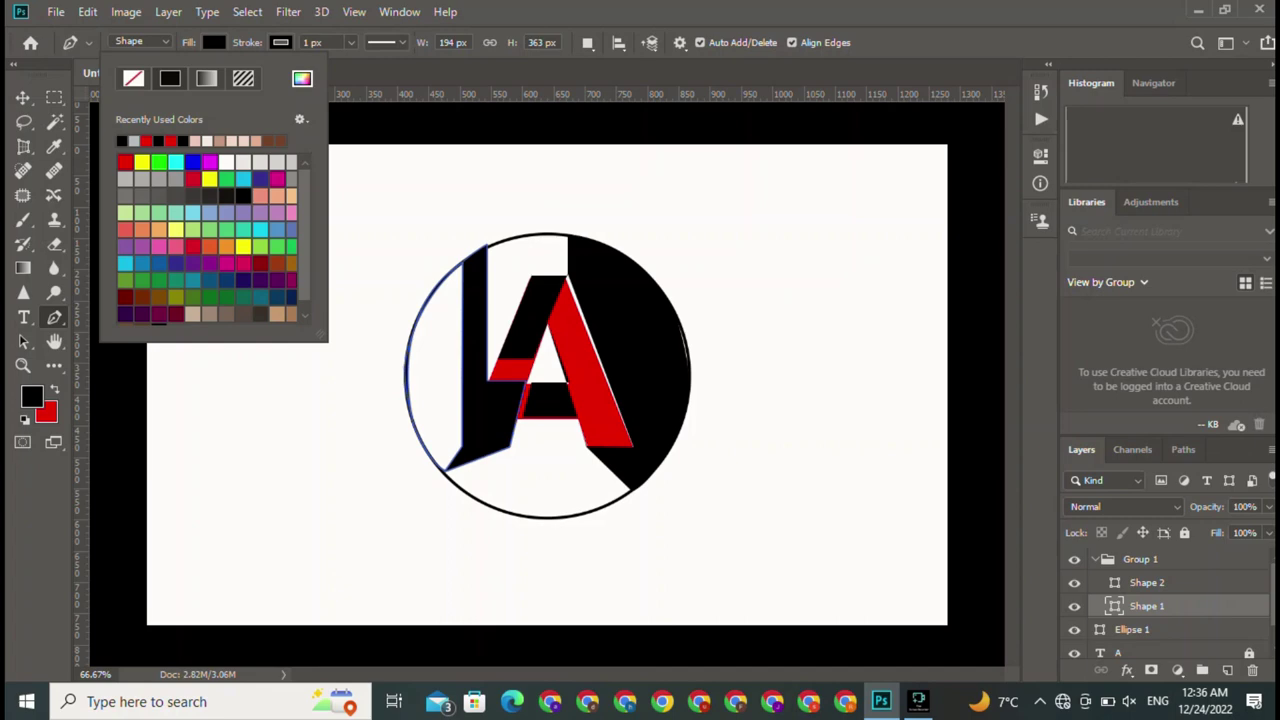
pyautogui.click(22, 97)
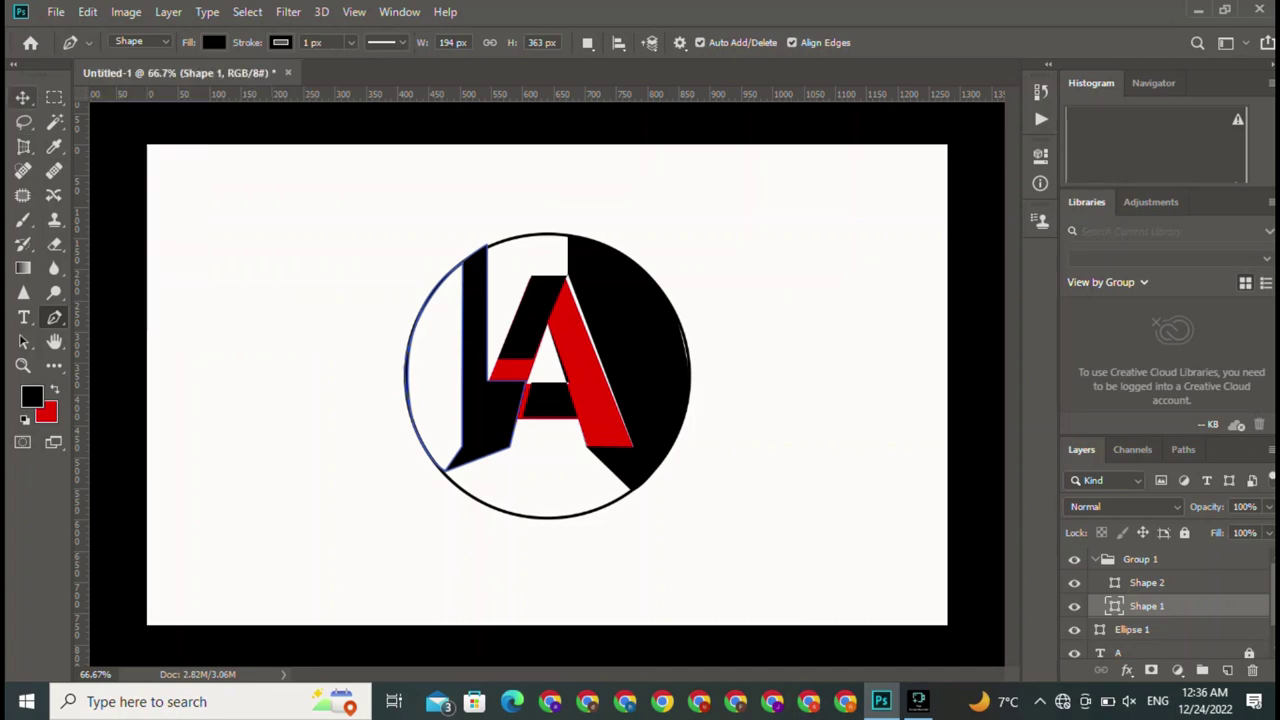
pyautogui.moveTo(594, 364); pyautogui.dragTo(776, 377)
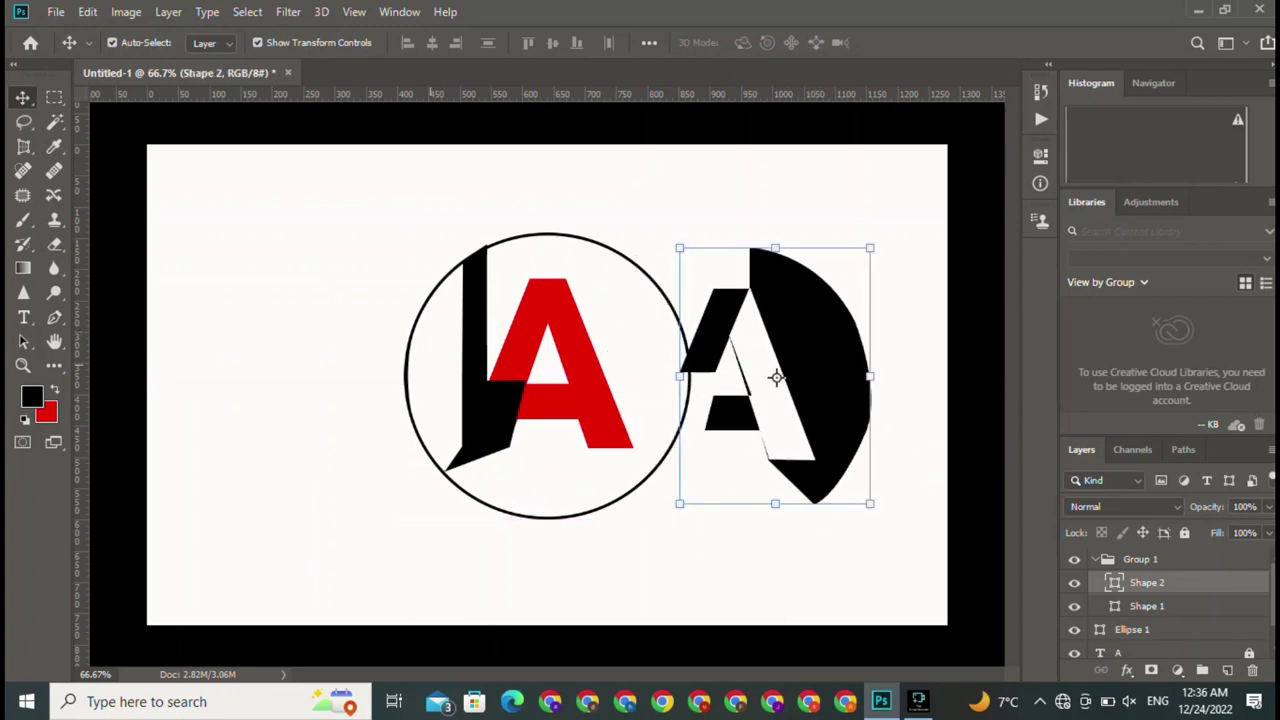
pyautogui.moveTo(485, 375); pyautogui.dragTo(740, 375)
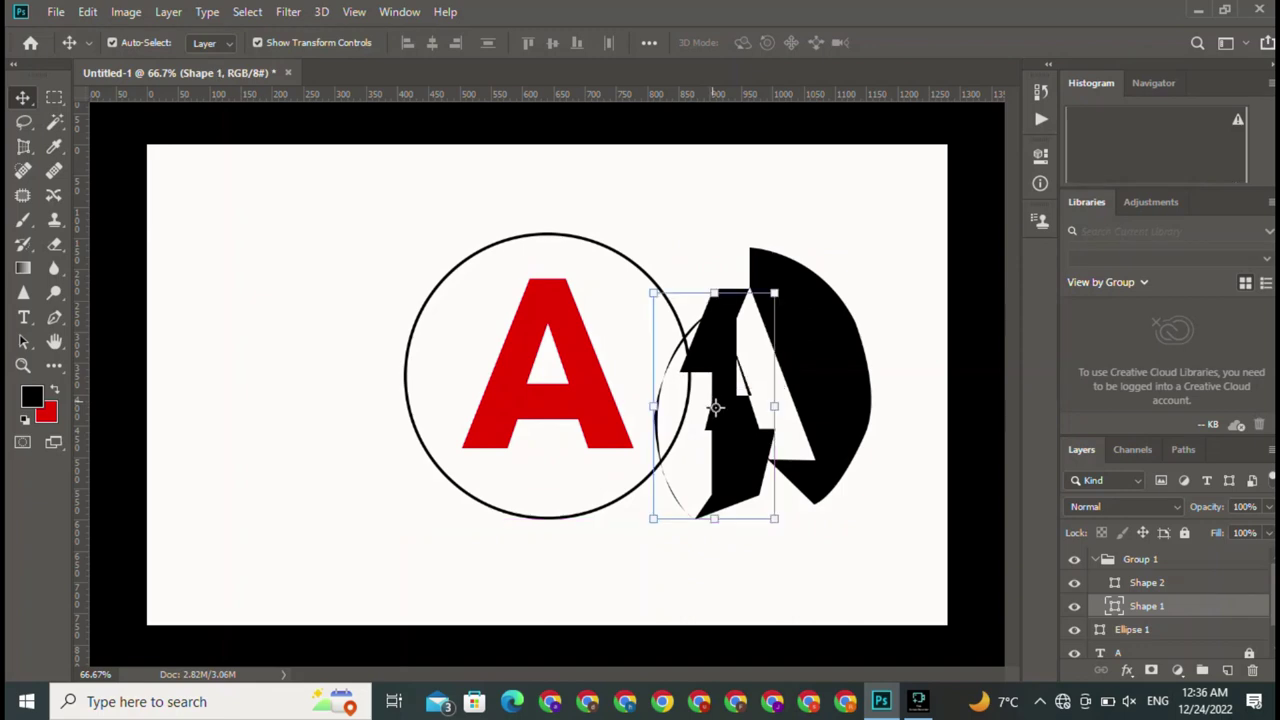
pyautogui.moveTo(719, 358); pyautogui.dragTo(466, 358)
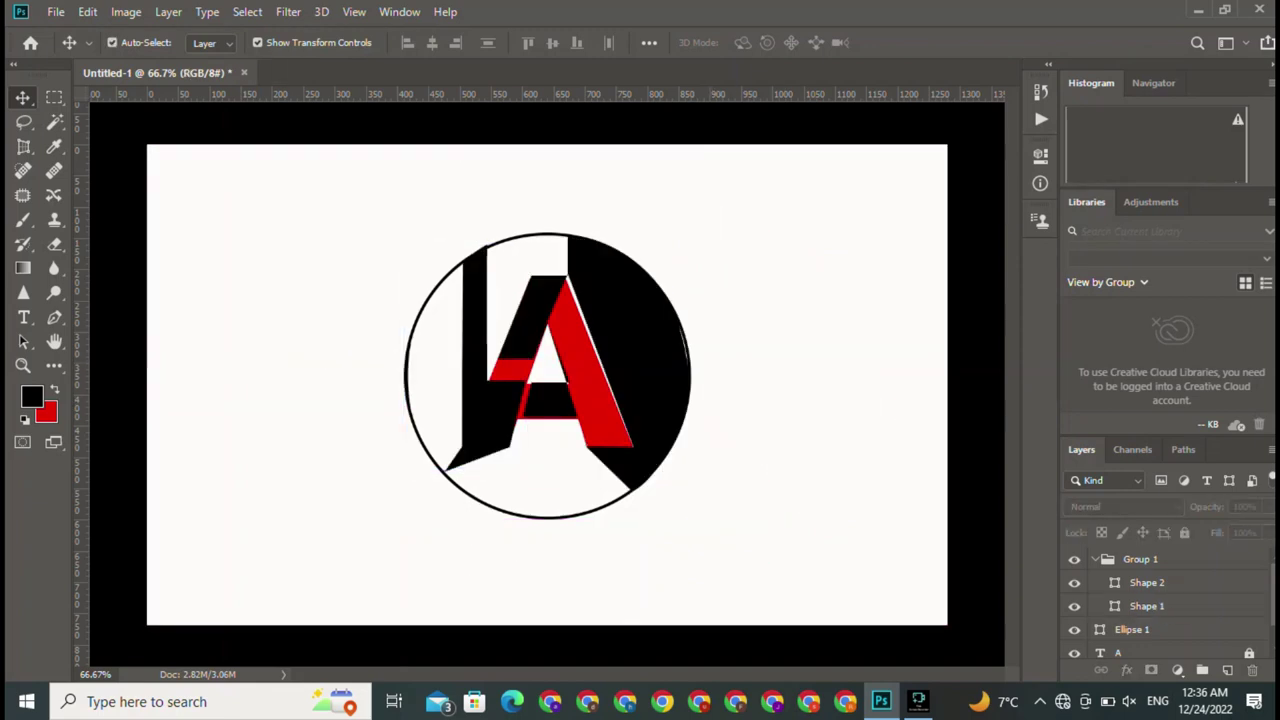
pyautogui.hotkey('alt', ',')
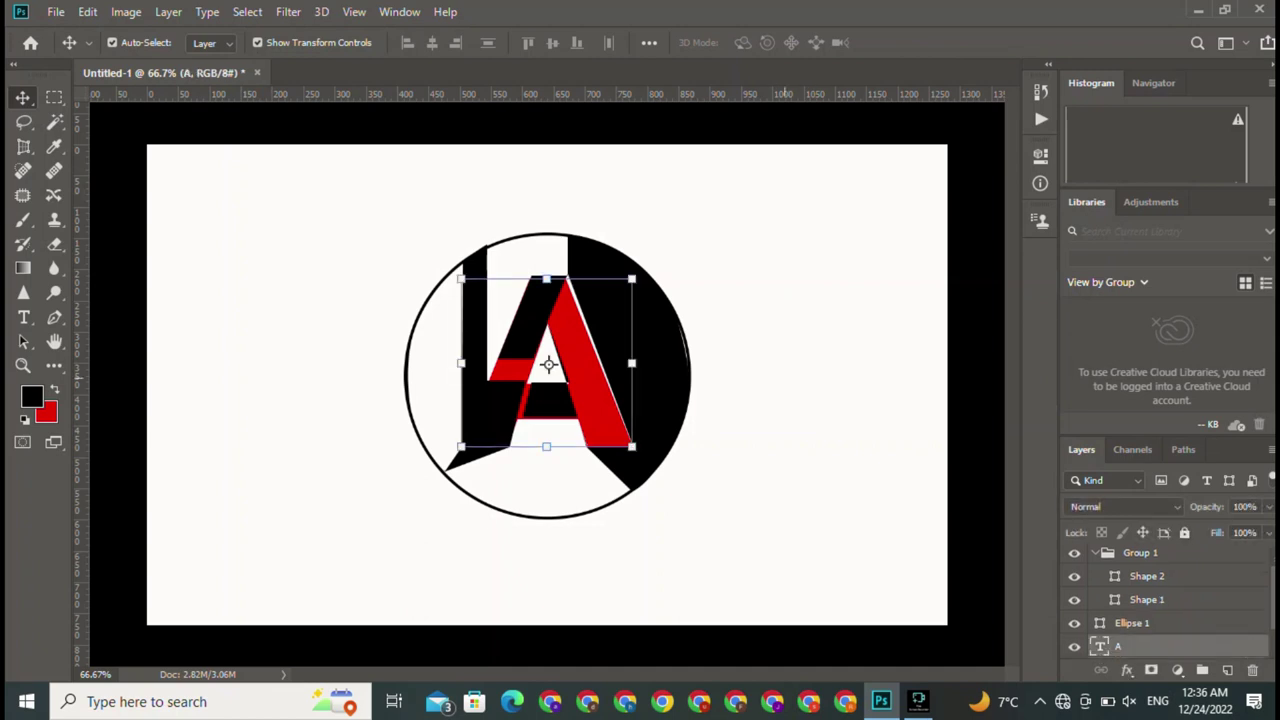
pyautogui.press('Delete')
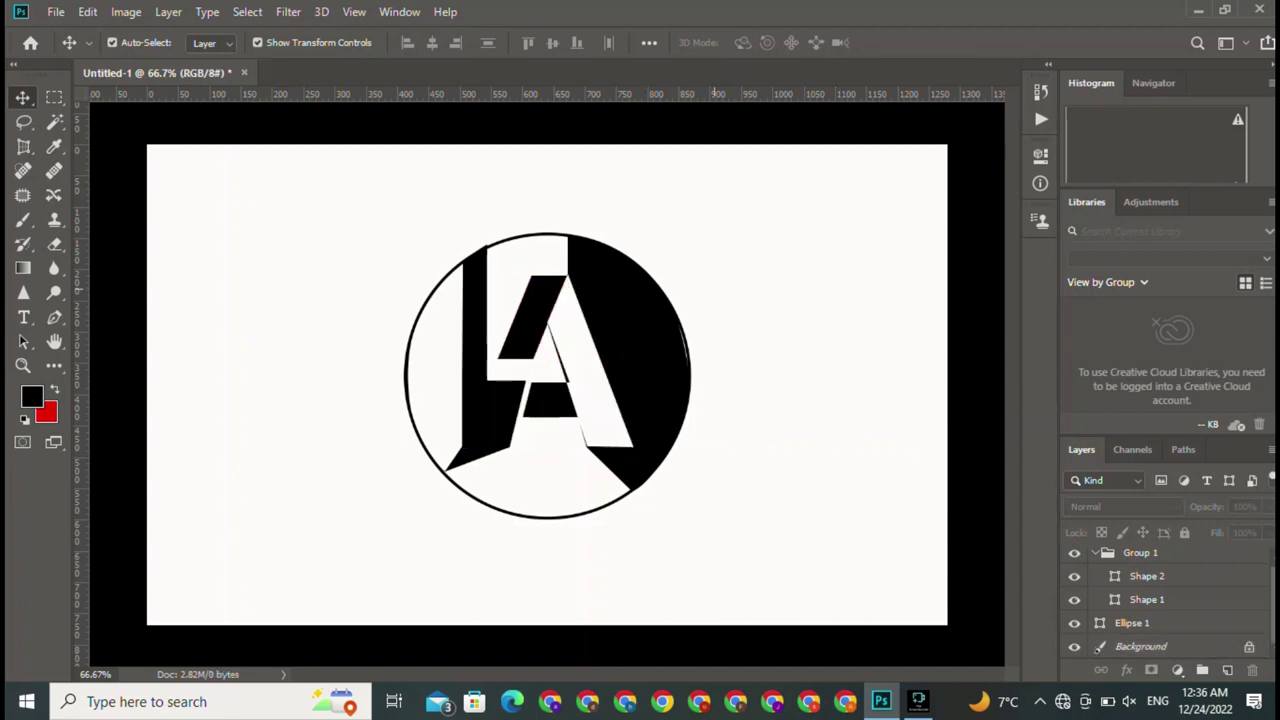
pyautogui.click(595, 364)
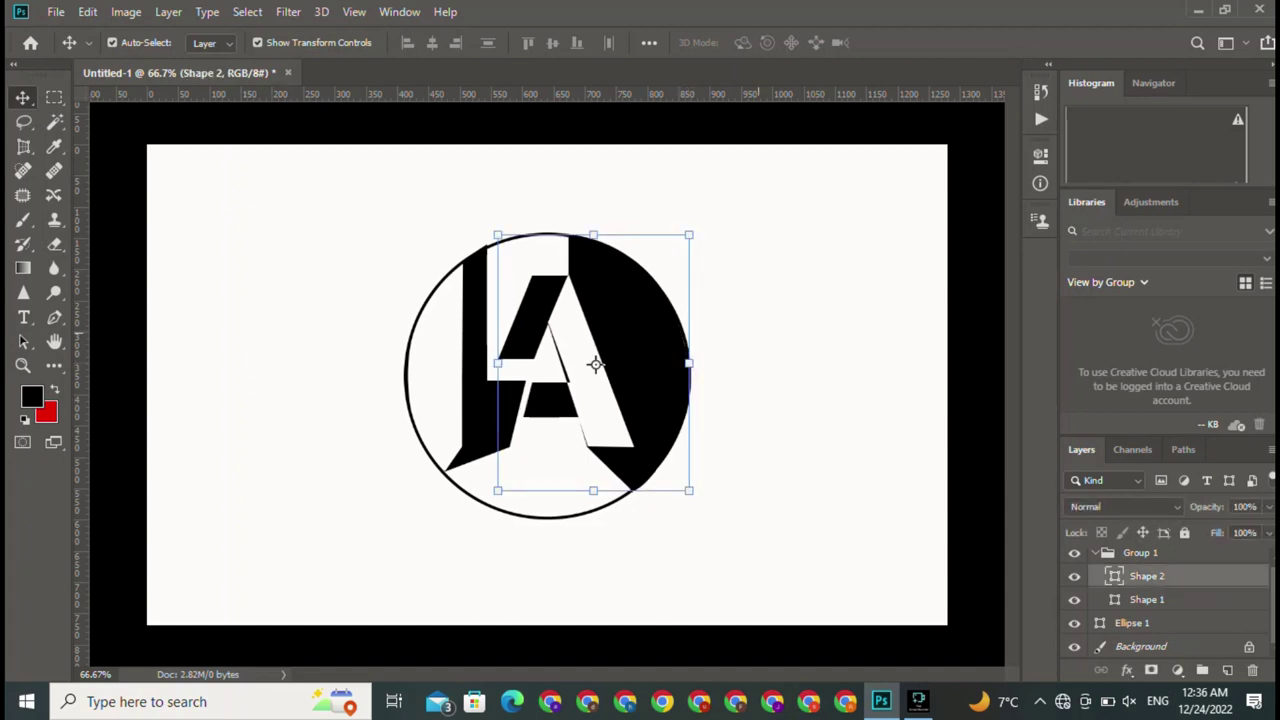
pyautogui.click(595, 364)
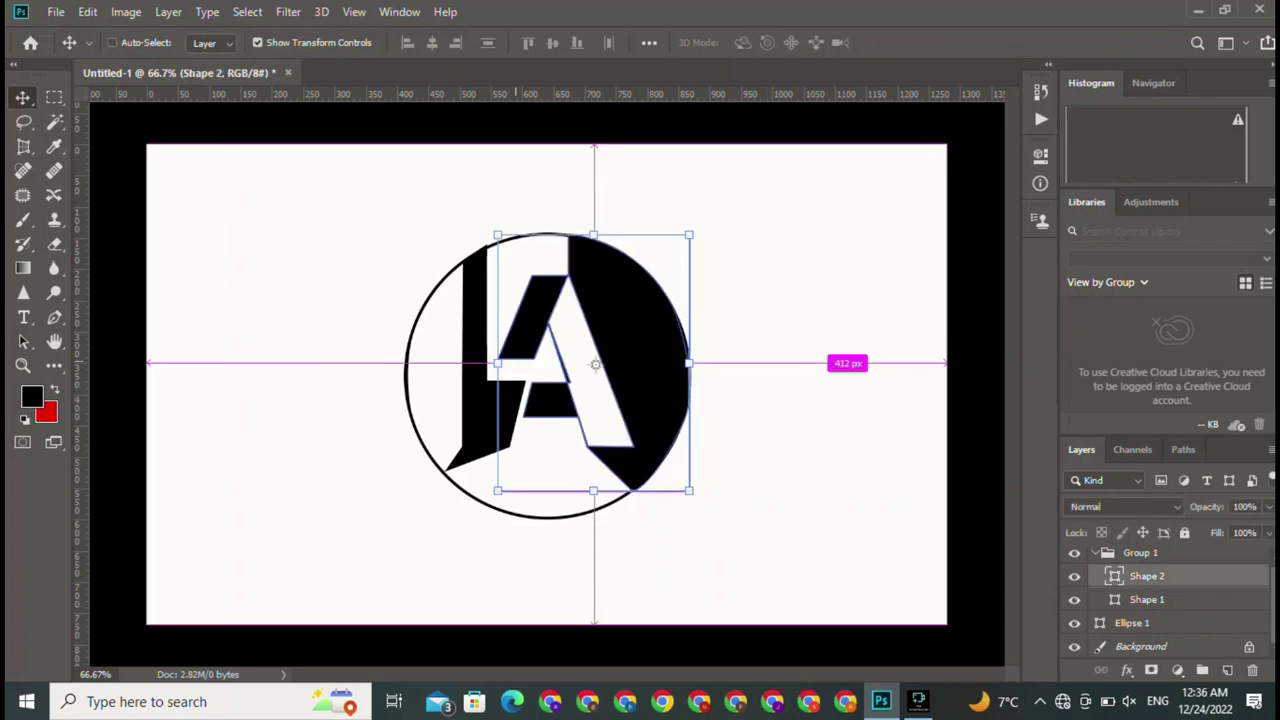
# Zoom in on the monogram and rasterize the A shape layer (Shape 2).
pyautogui.hotkey('ctrl', '+')
pyautogui.hotkey('ctrl', '+')
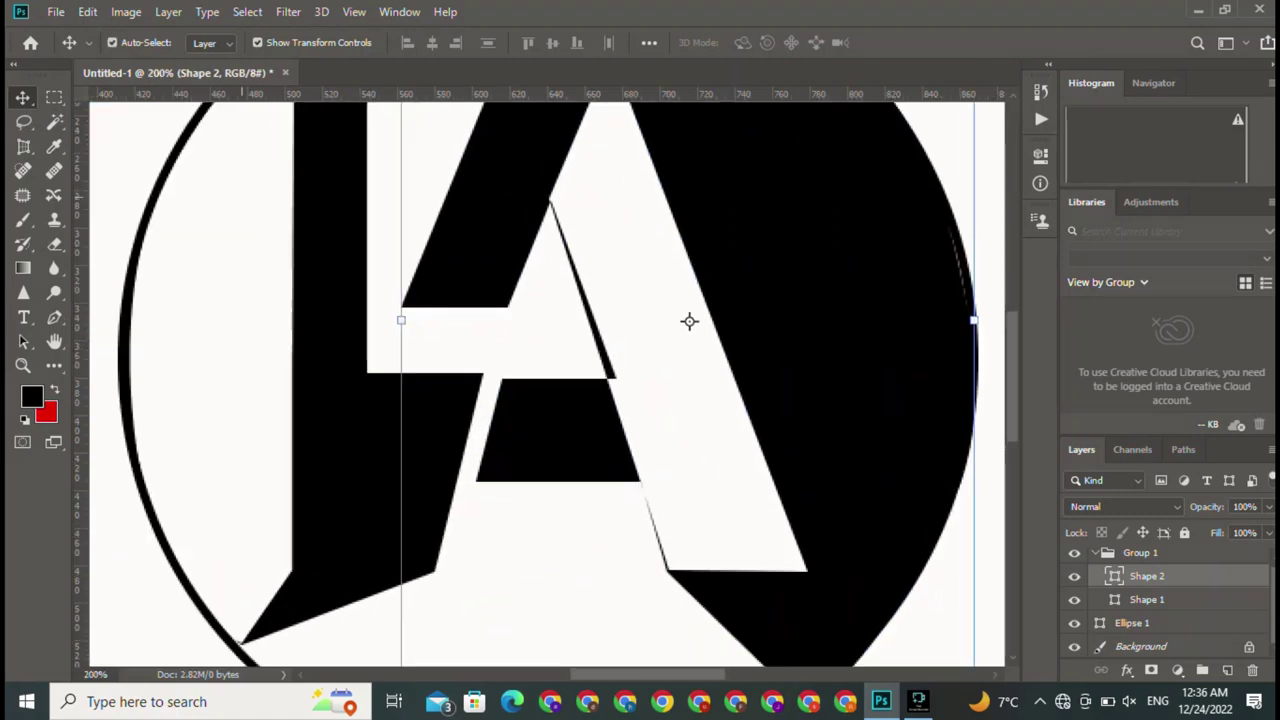
pyautogui.press('e')
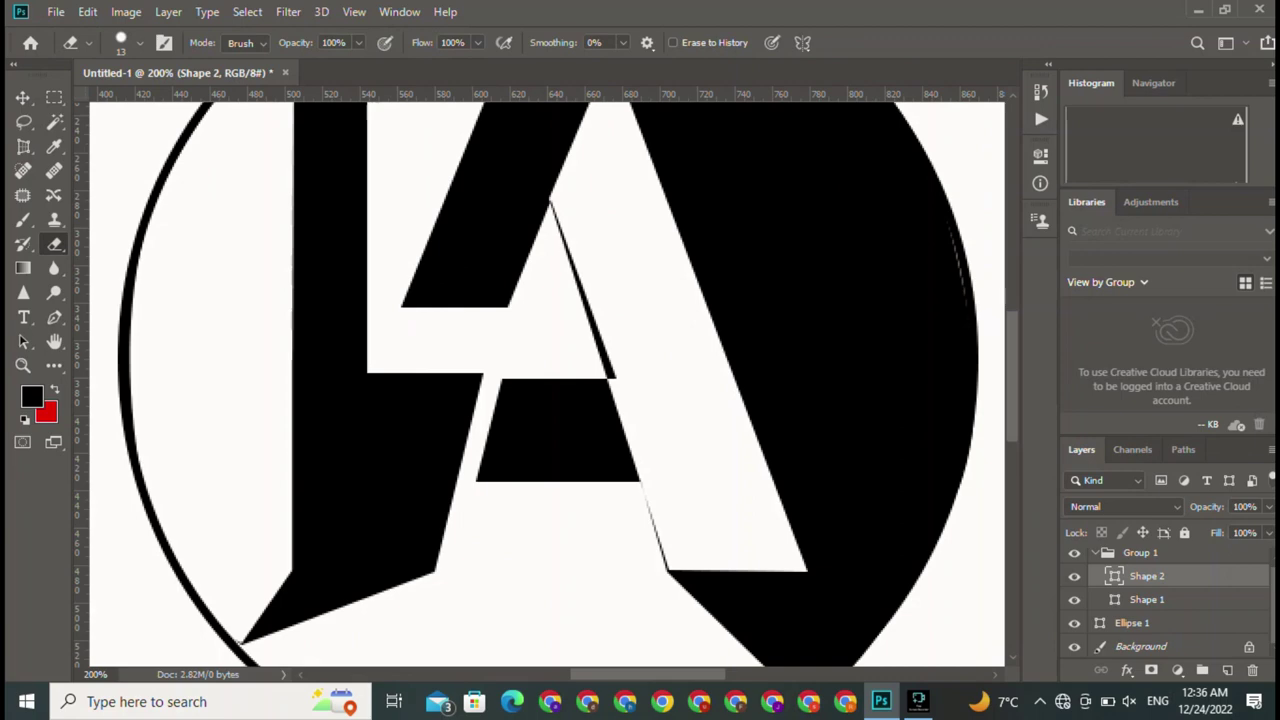
pyautogui.rightClick(1200, 576)
pyautogui.click(997, 285)
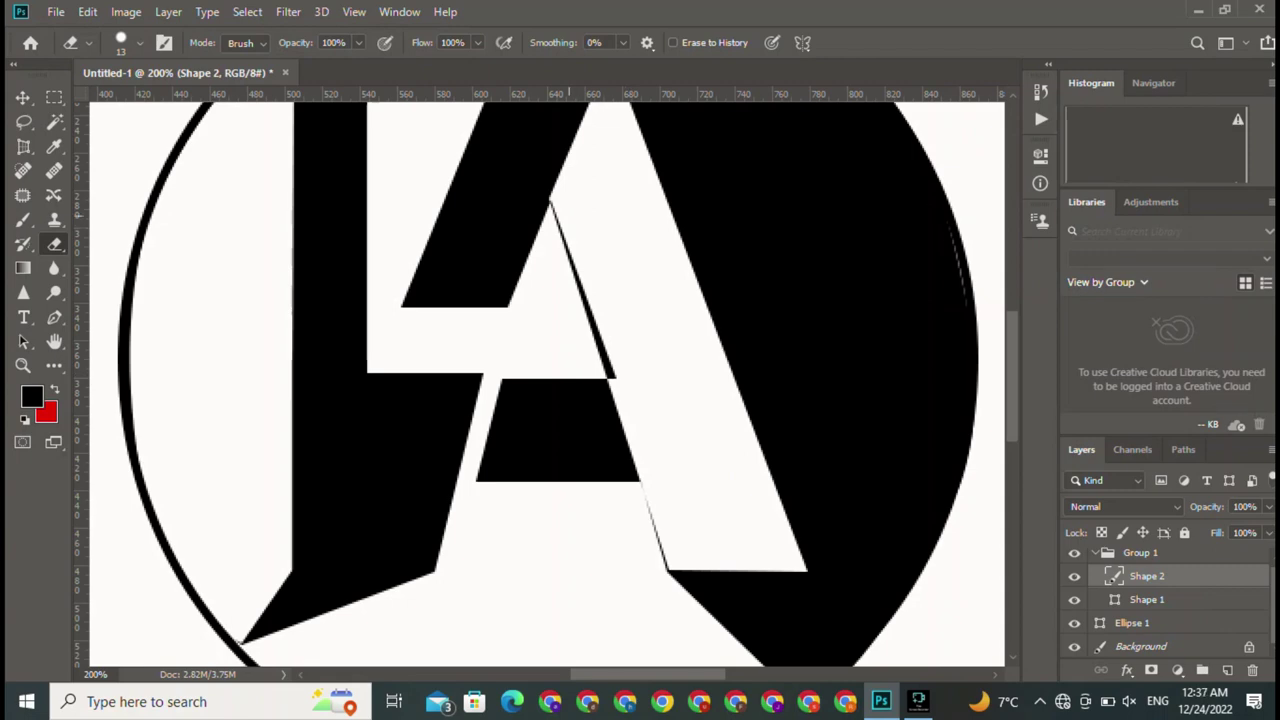
# Erase the stray slivers at the A's inner apex and lower edge, then zoom out.
pyautogui.moveTo(553, 205)
pyautogui.mouseDown()
pyautogui.moveTo(613, 370)
pyautogui.moveTo(575, 268)
pyautogui.mouseUp()
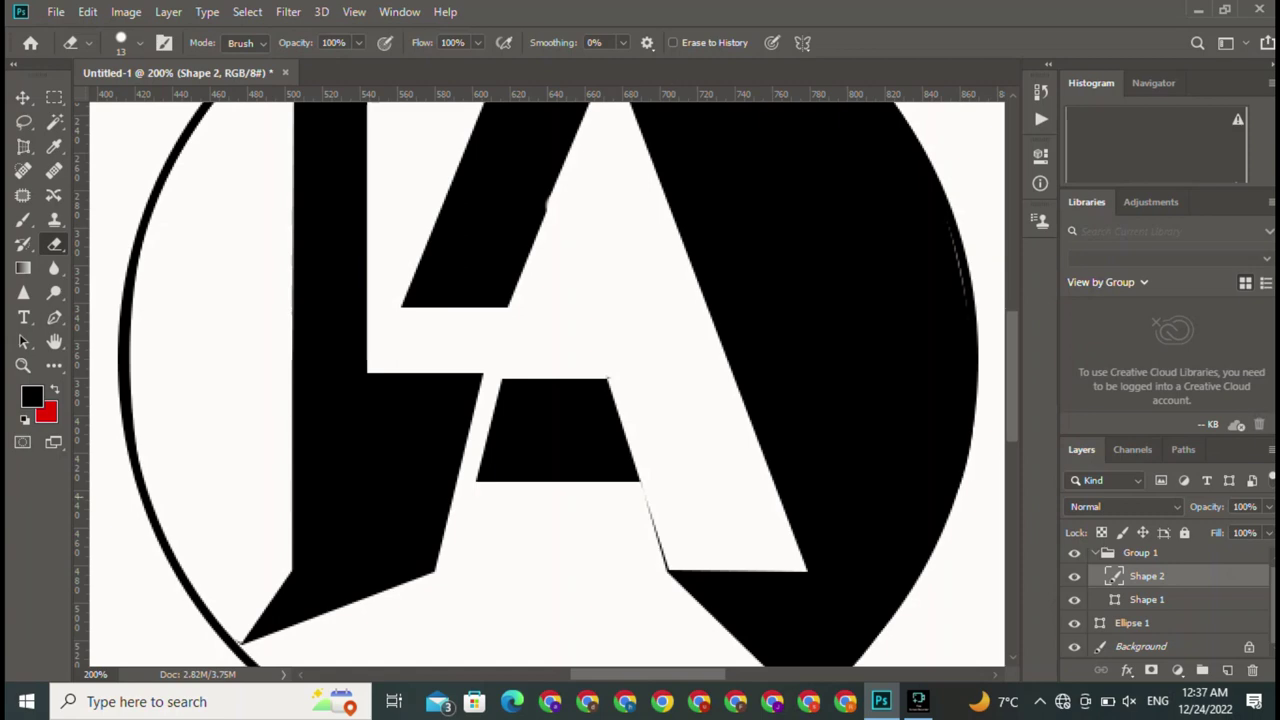
pyautogui.moveTo(646, 503); pyautogui.dragTo(667, 568)
pyautogui.click(22, 97)
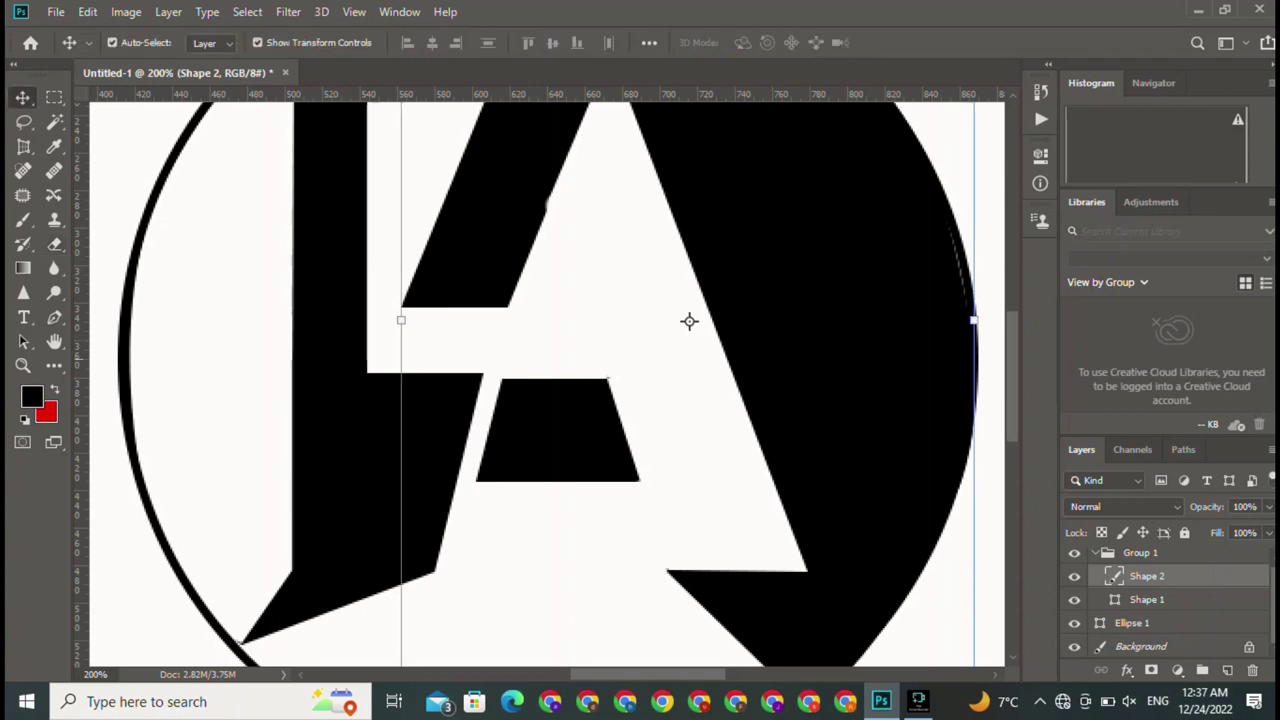
pyautogui.press('ctrl')
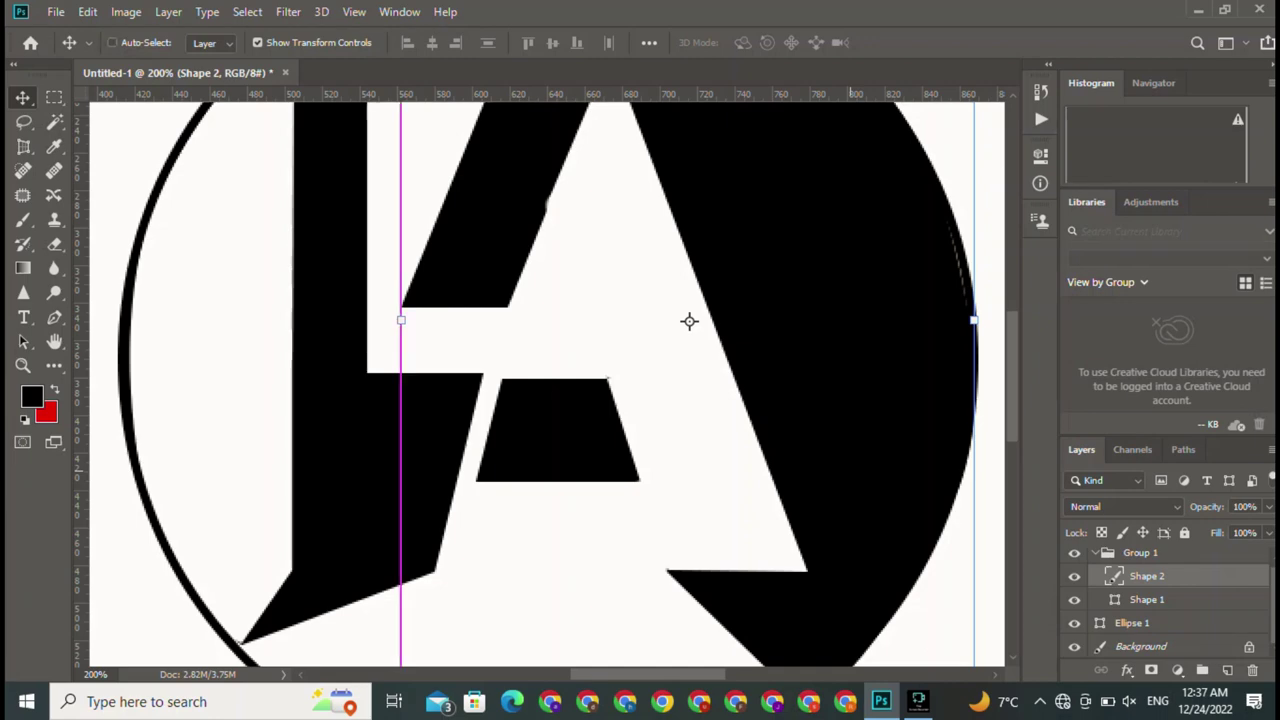
pyautogui.hotkey('ctrl', '-')
pyautogui.hotkey('ctrl', '-')
pyautogui.click(594, 363)
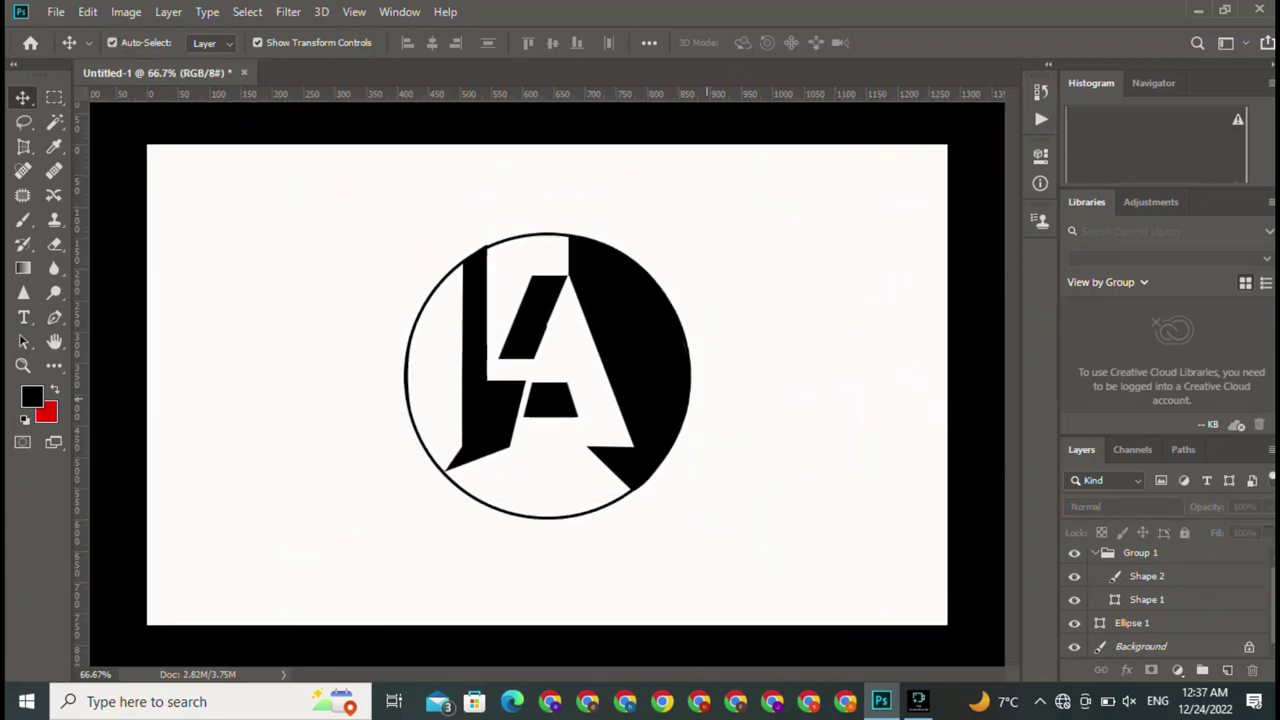
pyautogui.click(1147, 576)
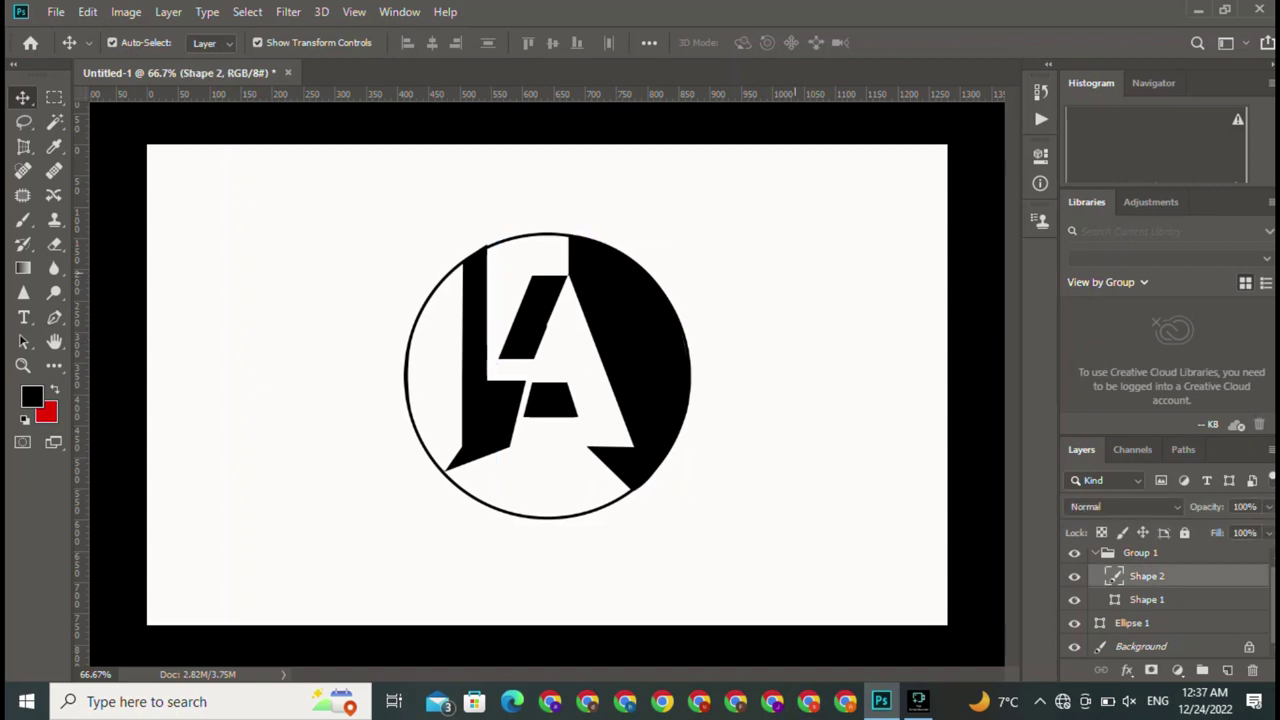
# Select the A shape layer and set its shape outline colour to red.
pyautogui.click(884, 400)
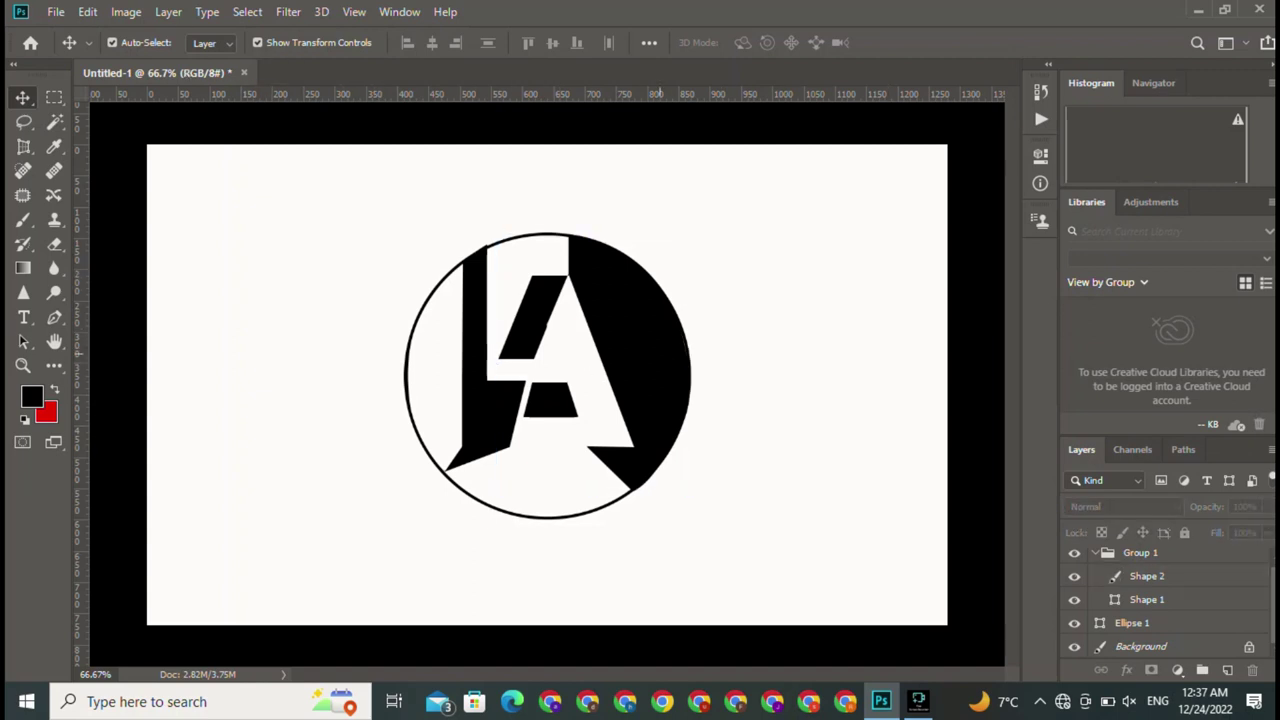
pyautogui.click(595, 364)
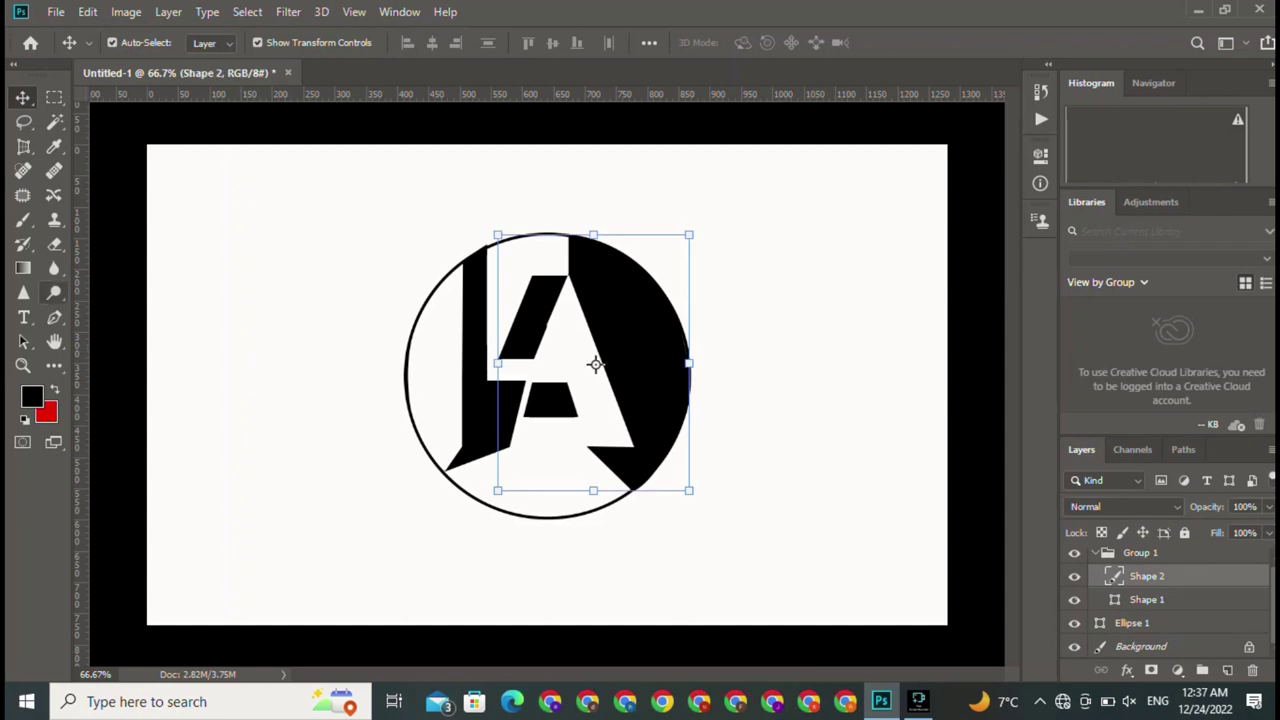
pyautogui.press('p')
pyautogui.click(213, 42)
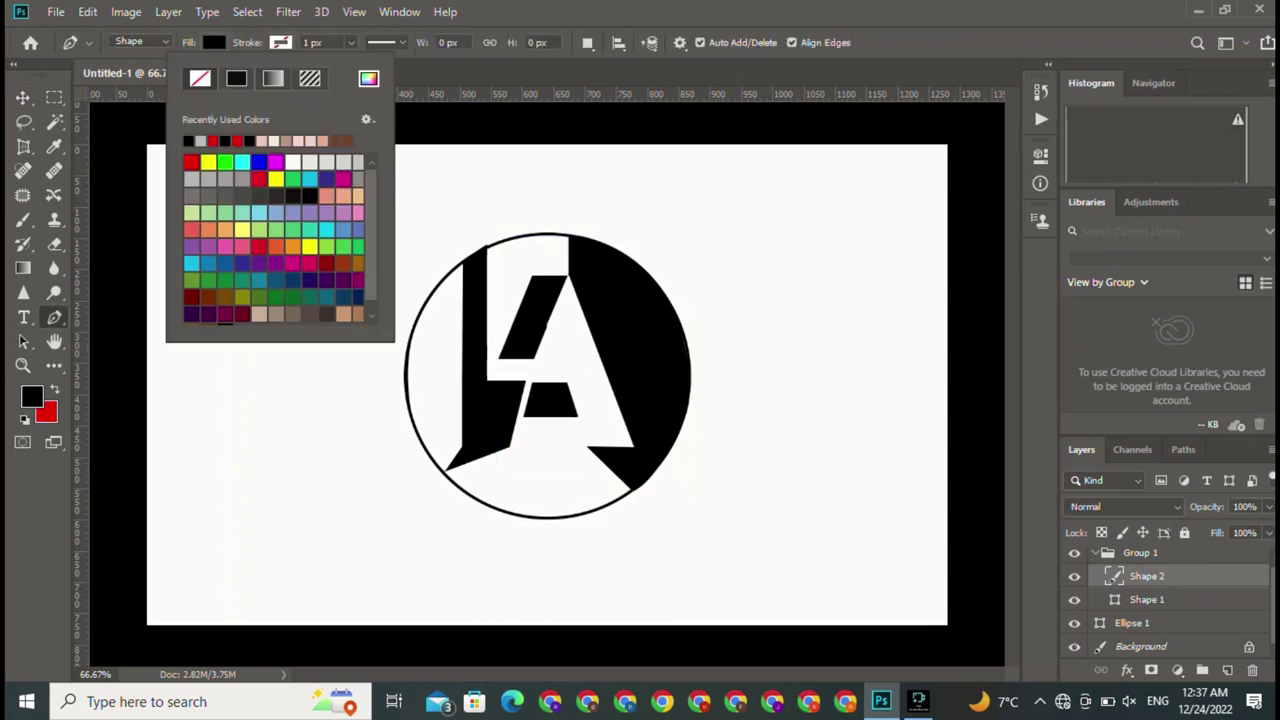
pyautogui.click(190, 162)
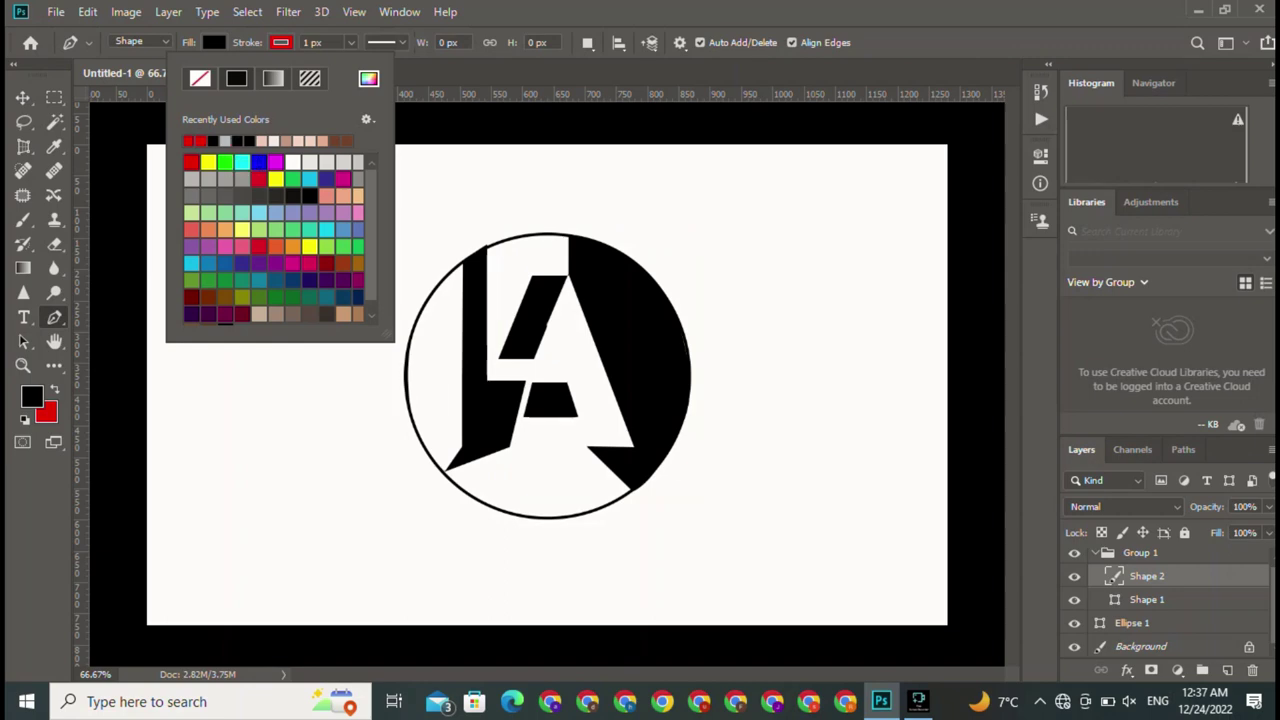
pyautogui.press('Escape')
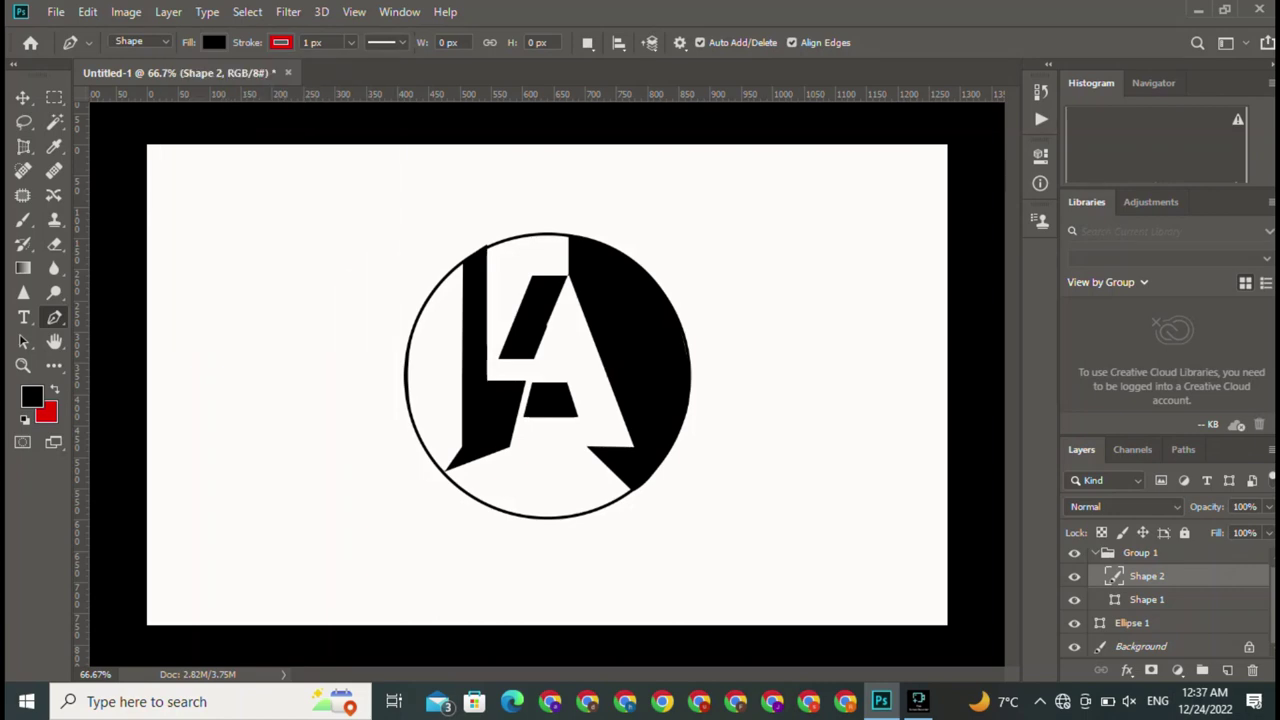
# Set the A shape's fill colour to red in the options bar.
pyautogui.click(213, 42)
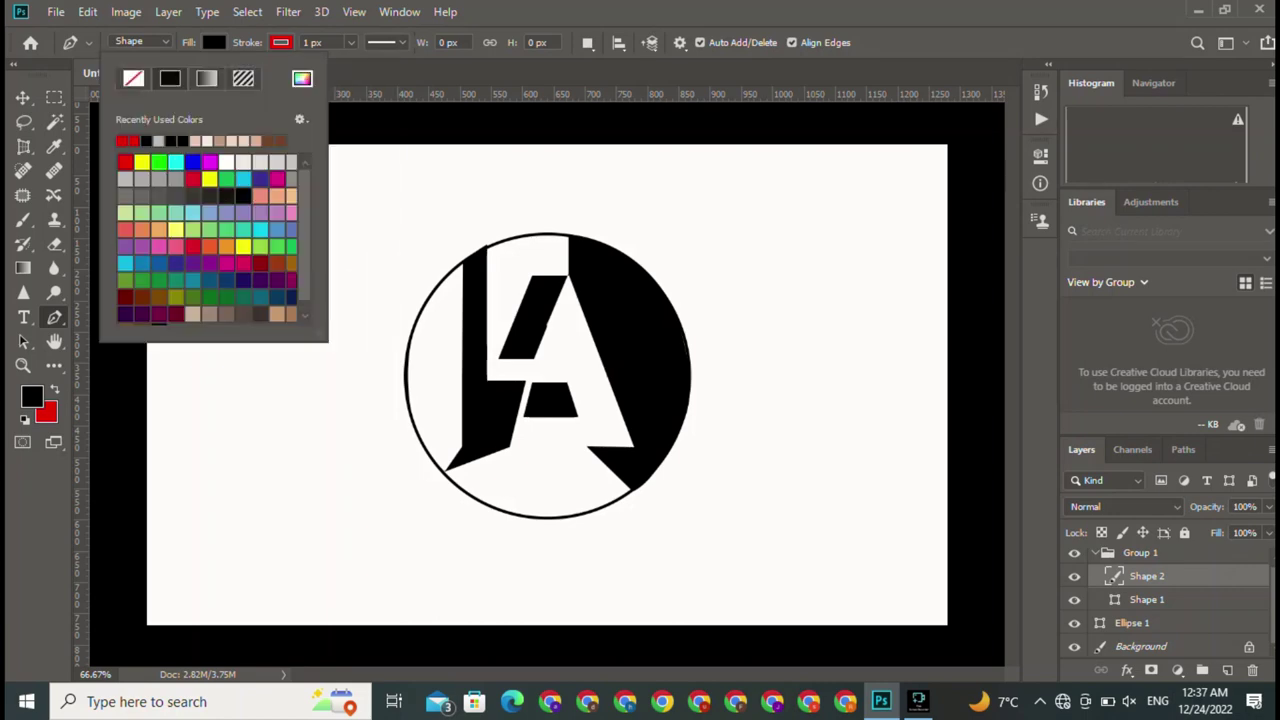
pyautogui.click(121, 140)
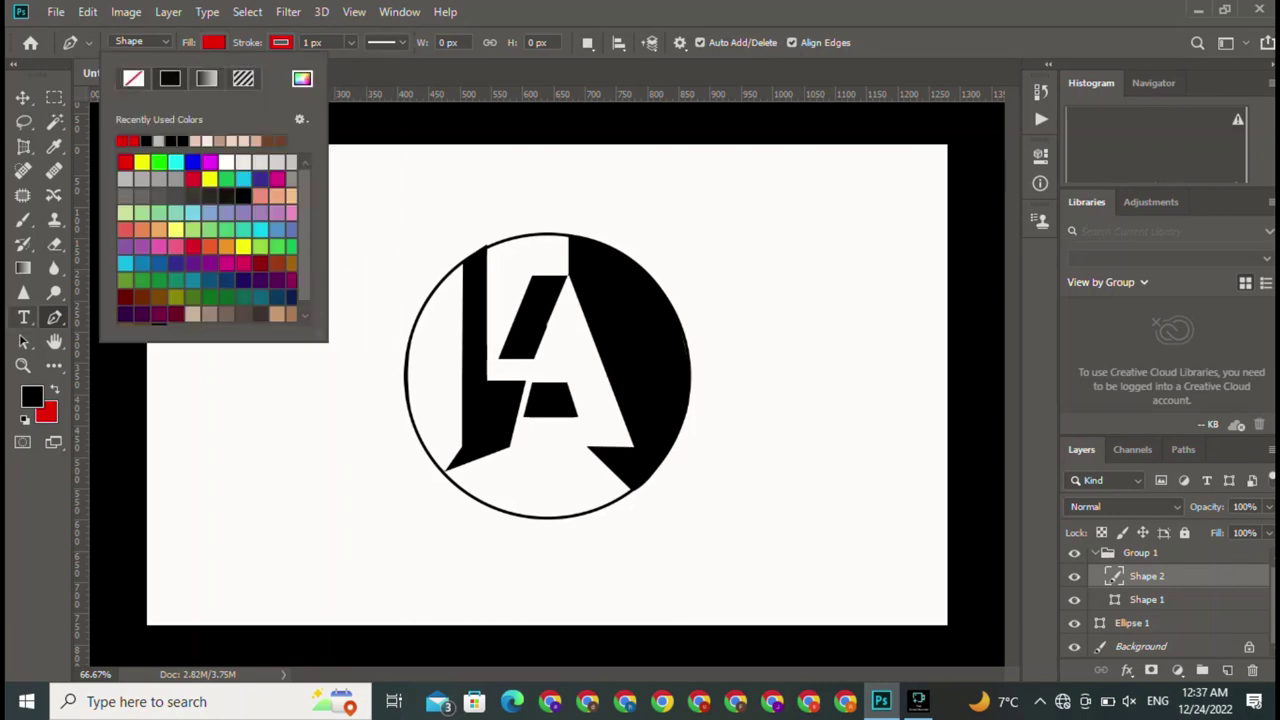
pyautogui.click(23, 97)
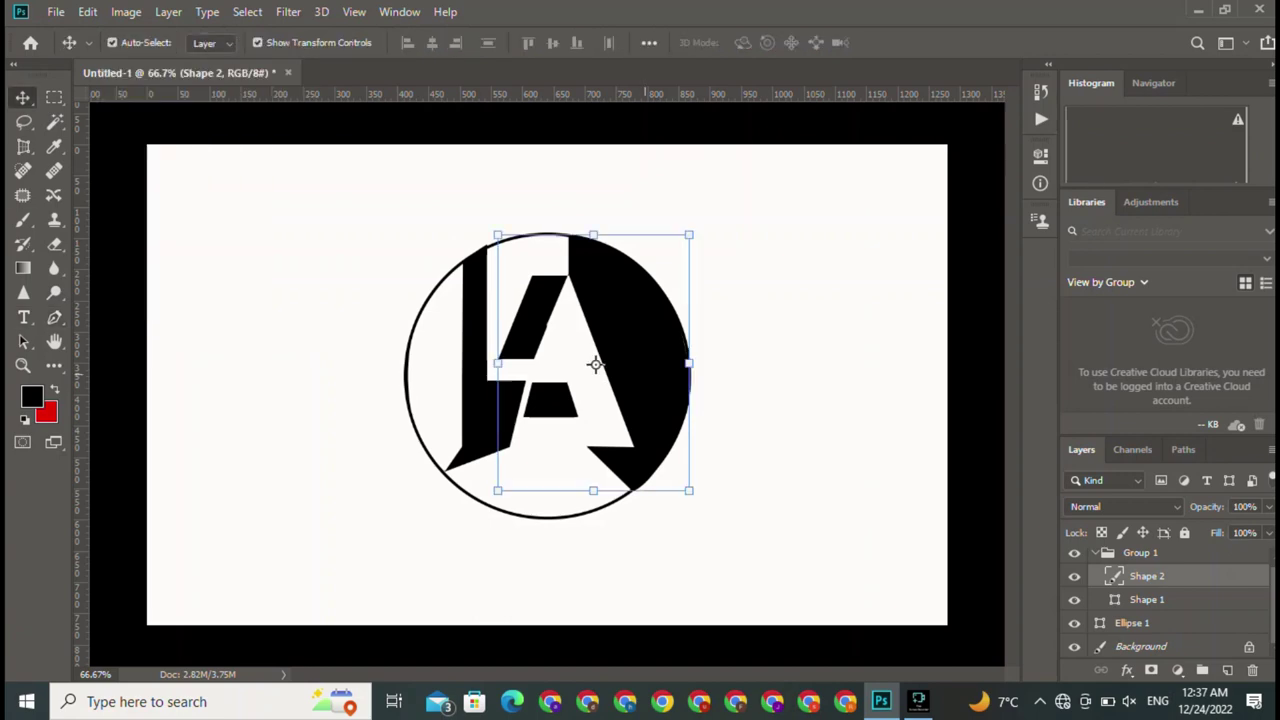
pyautogui.press('p')
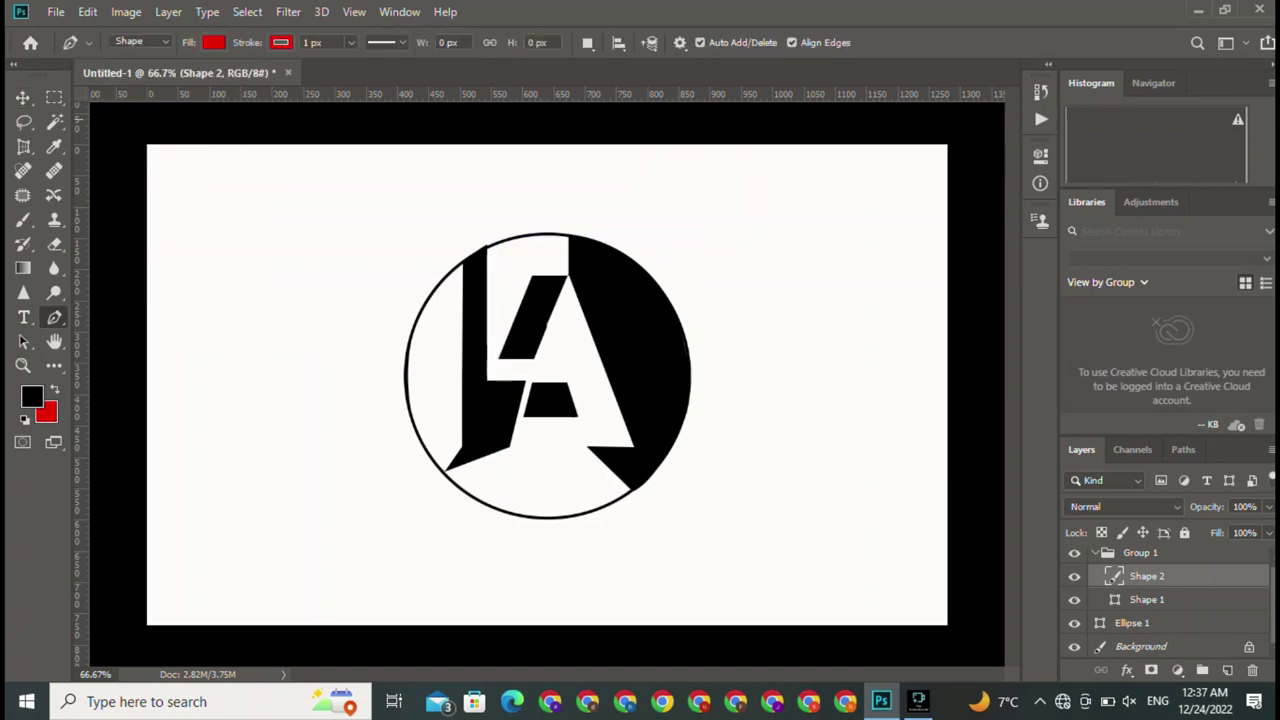
pyautogui.click(213, 42)
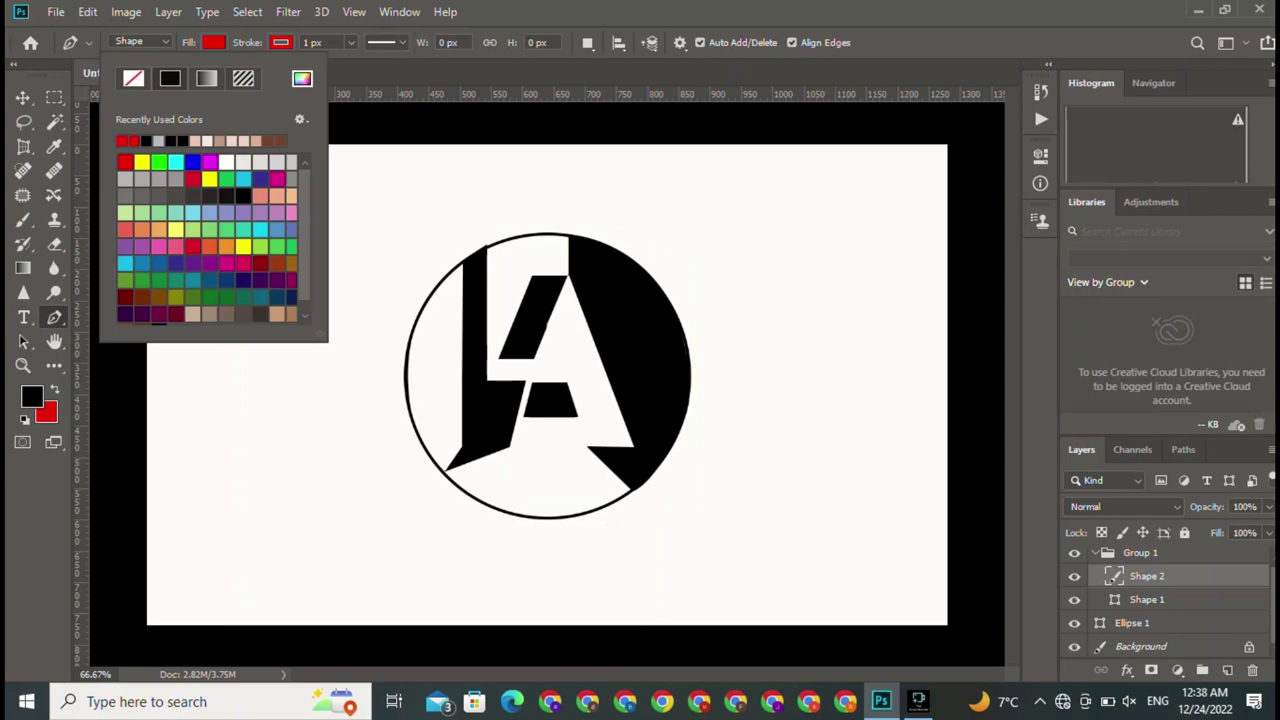
# Add a Color Overlay of ff0000 at 100% opacity to the A shape layer.
pyautogui.rightClick(1228, 576)
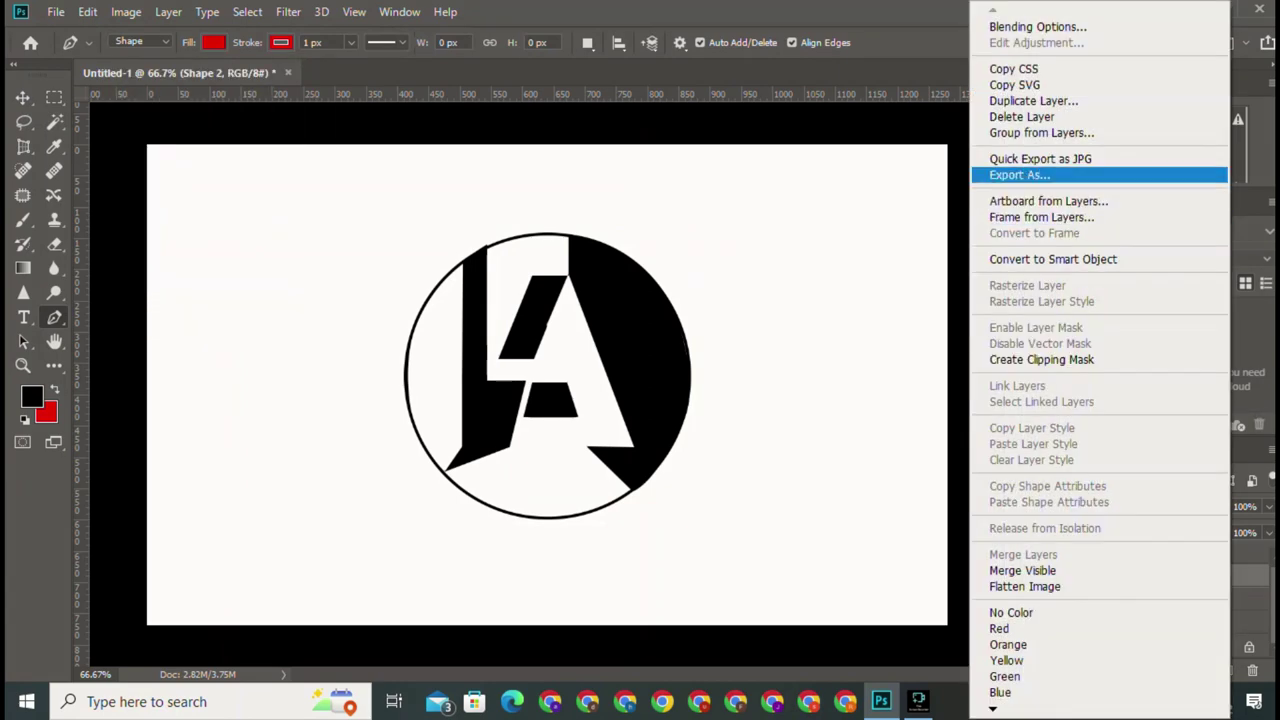
pyautogui.click(1037, 26)
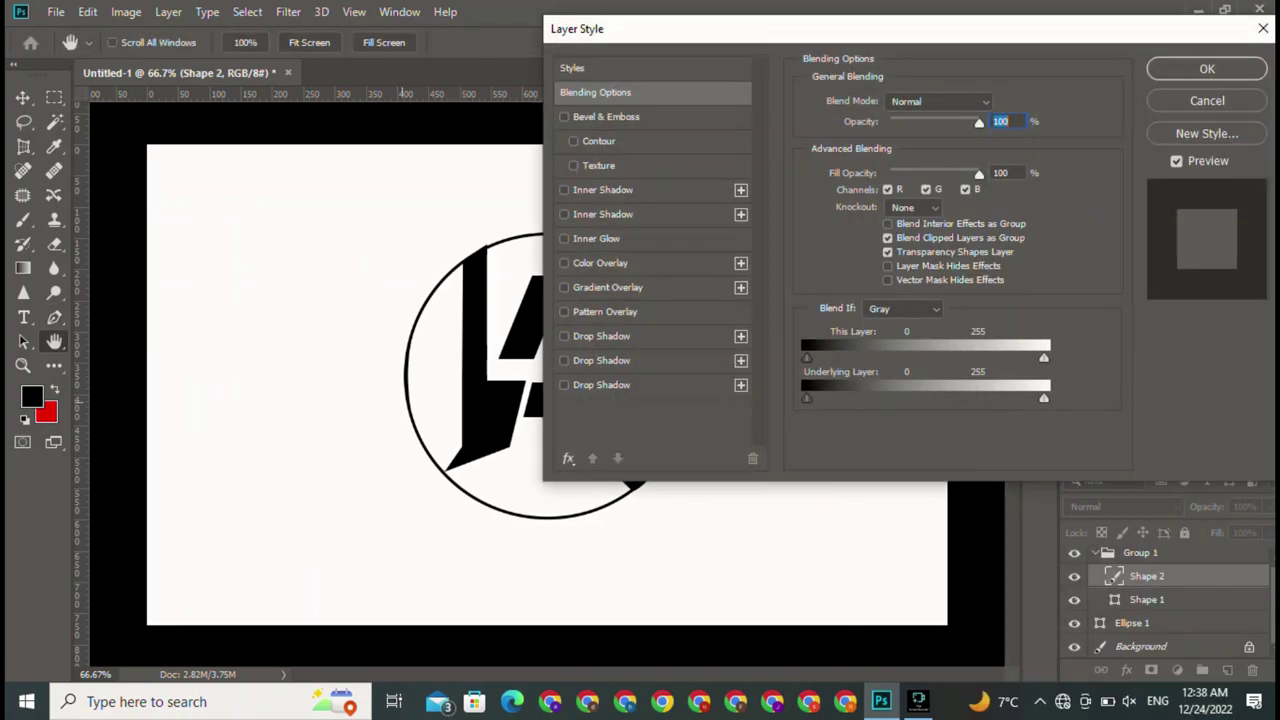
pyautogui.click(564, 263)
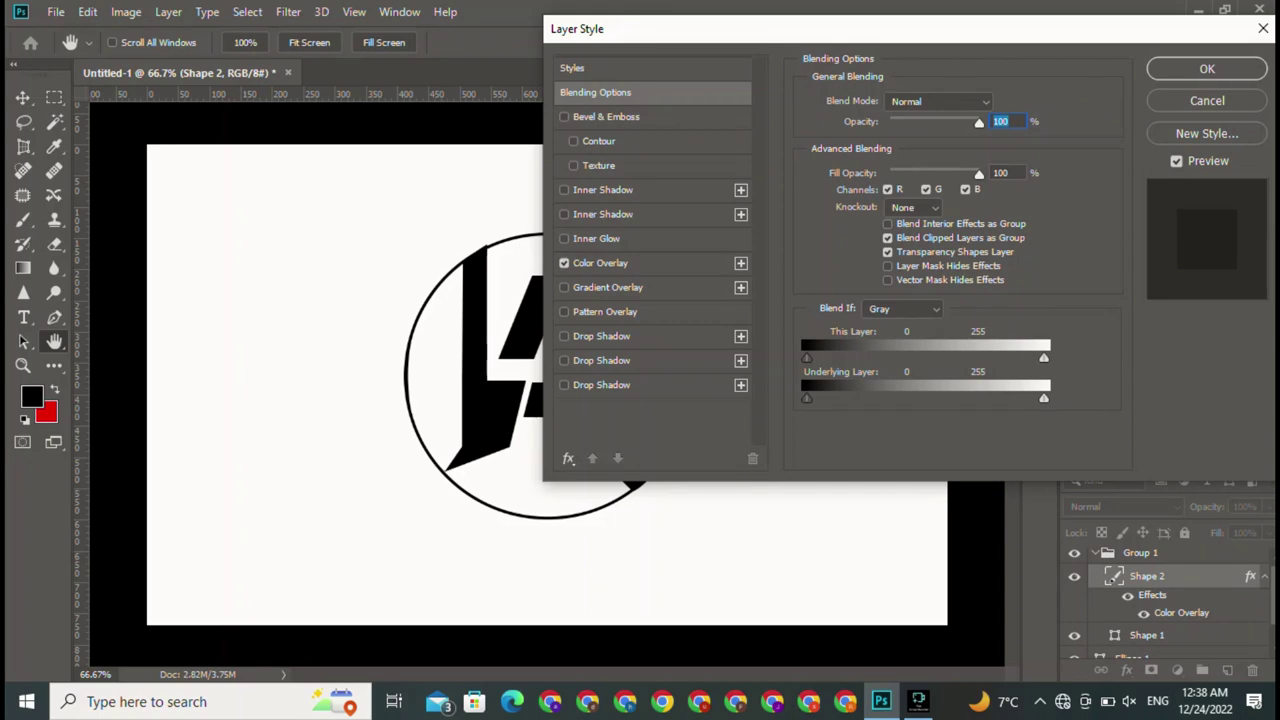
pyautogui.click(600, 263)
pyautogui.click(996, 103)
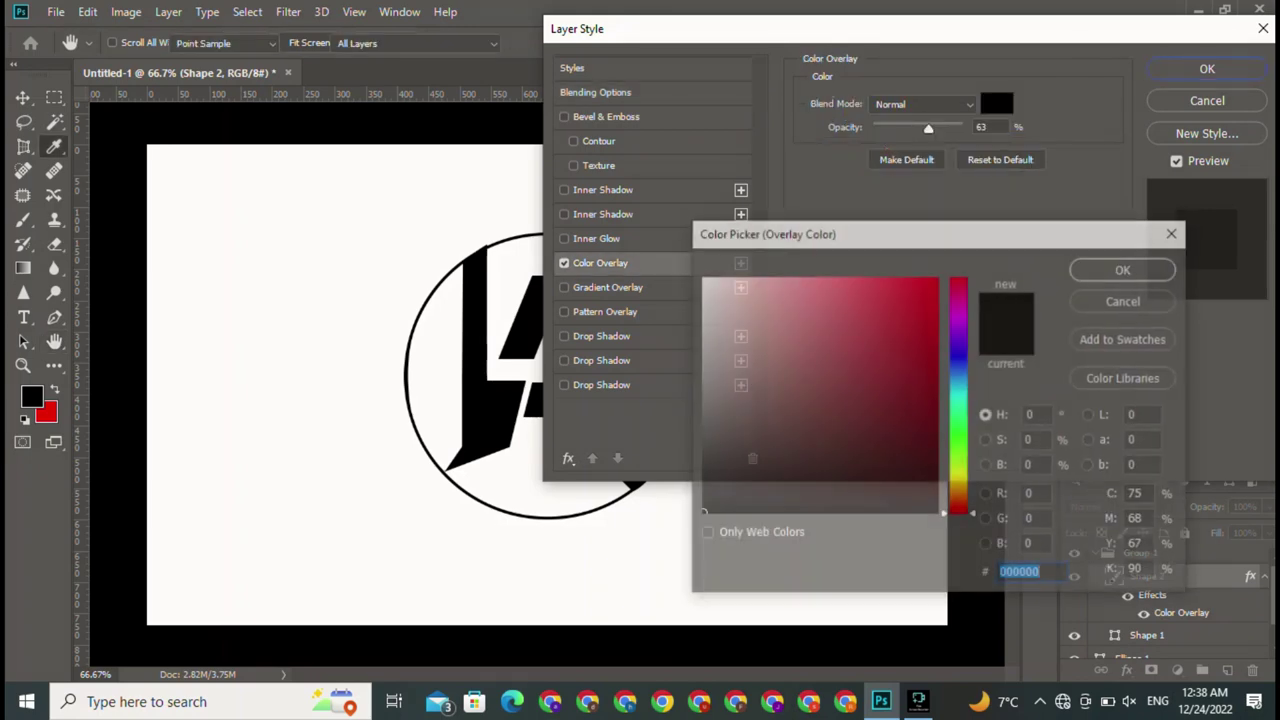
pyautogui.write('ff0000')
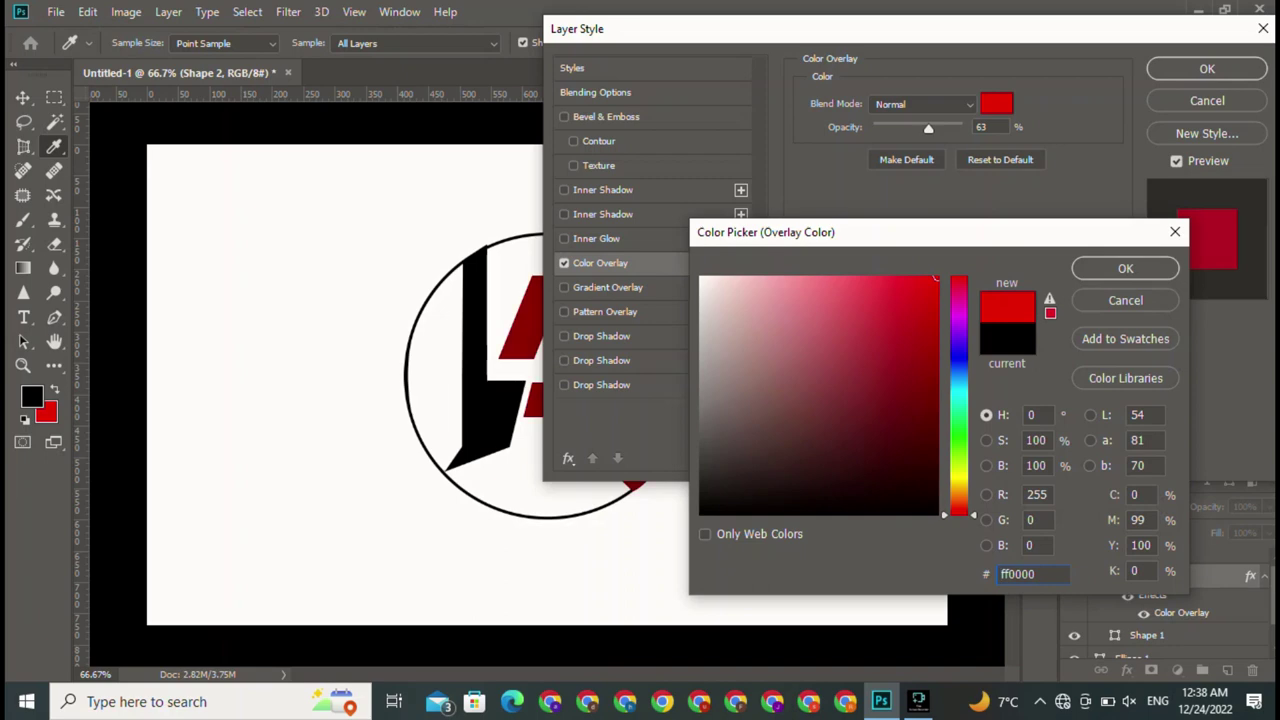
pyautogui.click(1125, 268)
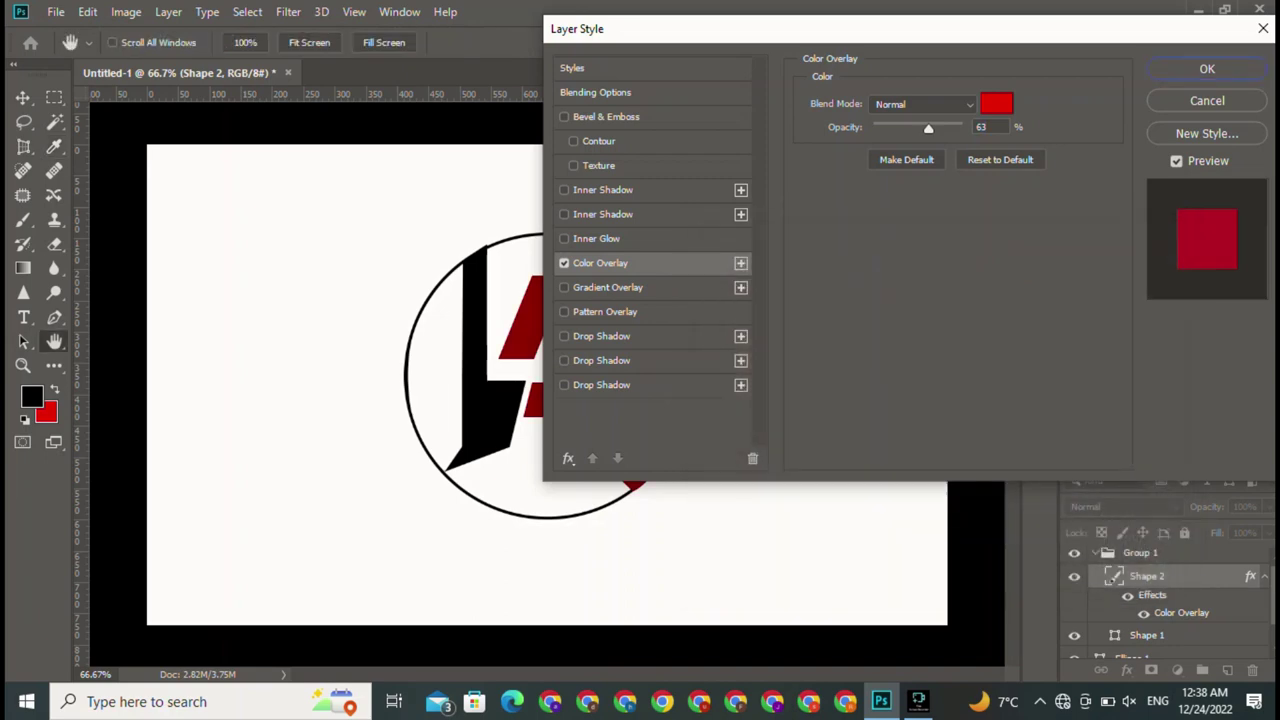
pyautogui.moveTo(928, 128); pyautogui.dragTo(962, 128)
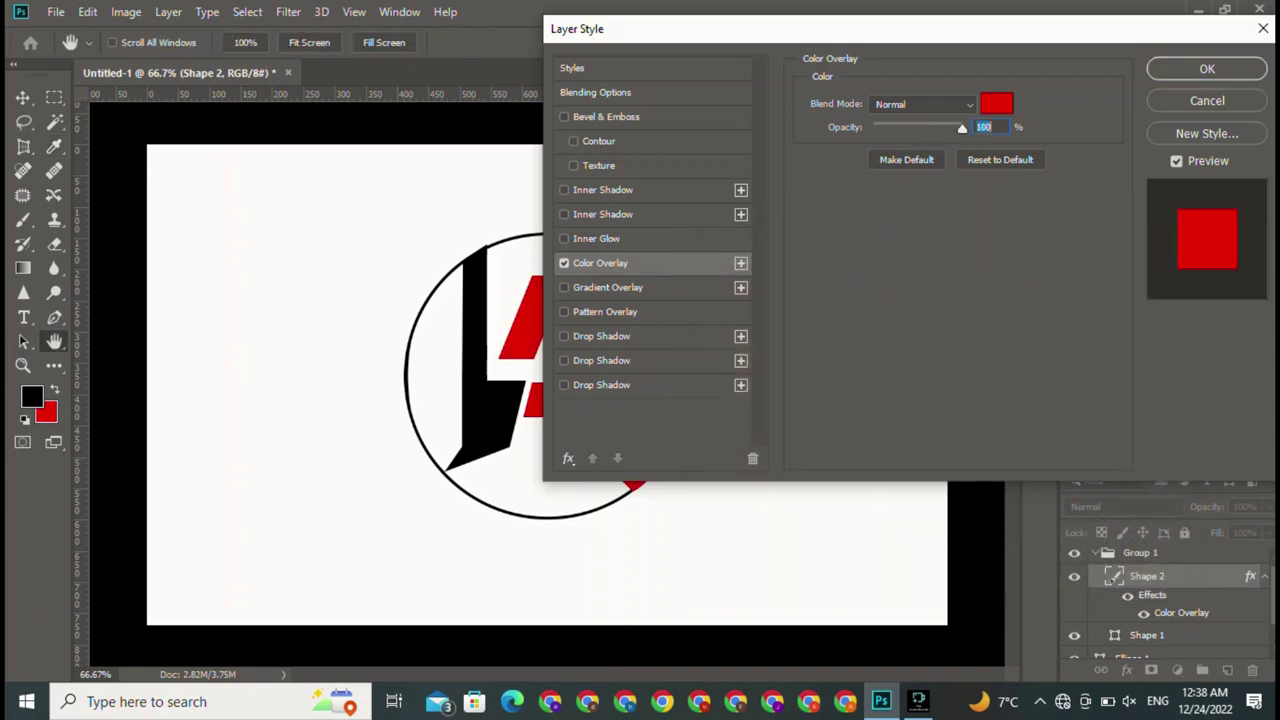
pyautogui.click(1207, 68)
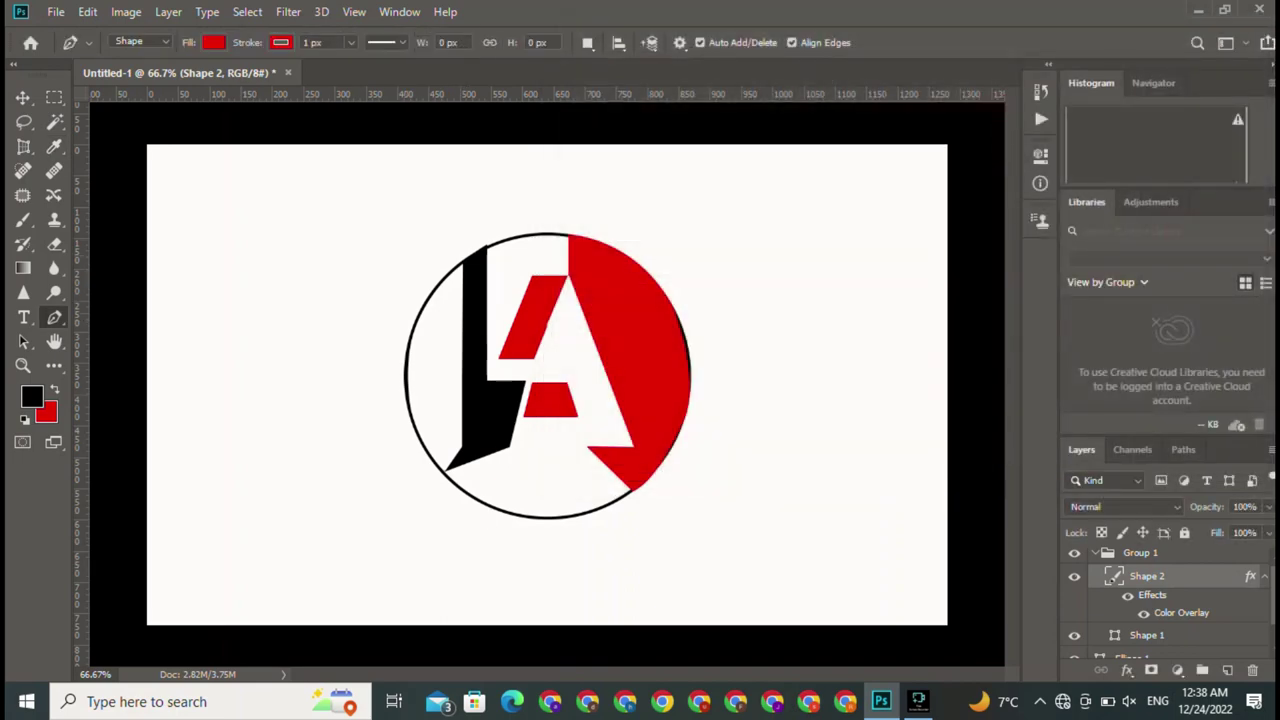
# Select the circle layer with the Ellipse tool and give it a temporary red fill.
pyautogui.press('v')
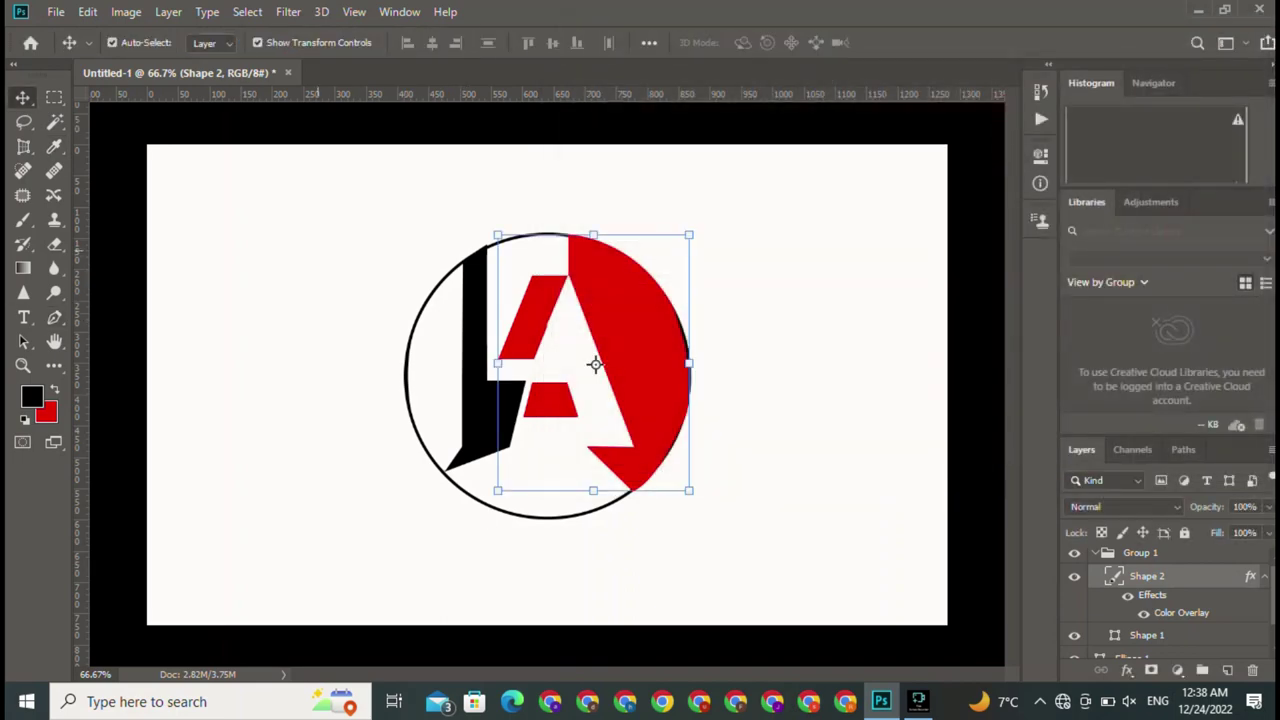
pyautogui.click(499, 580)
pyautogui.click(505, 300)
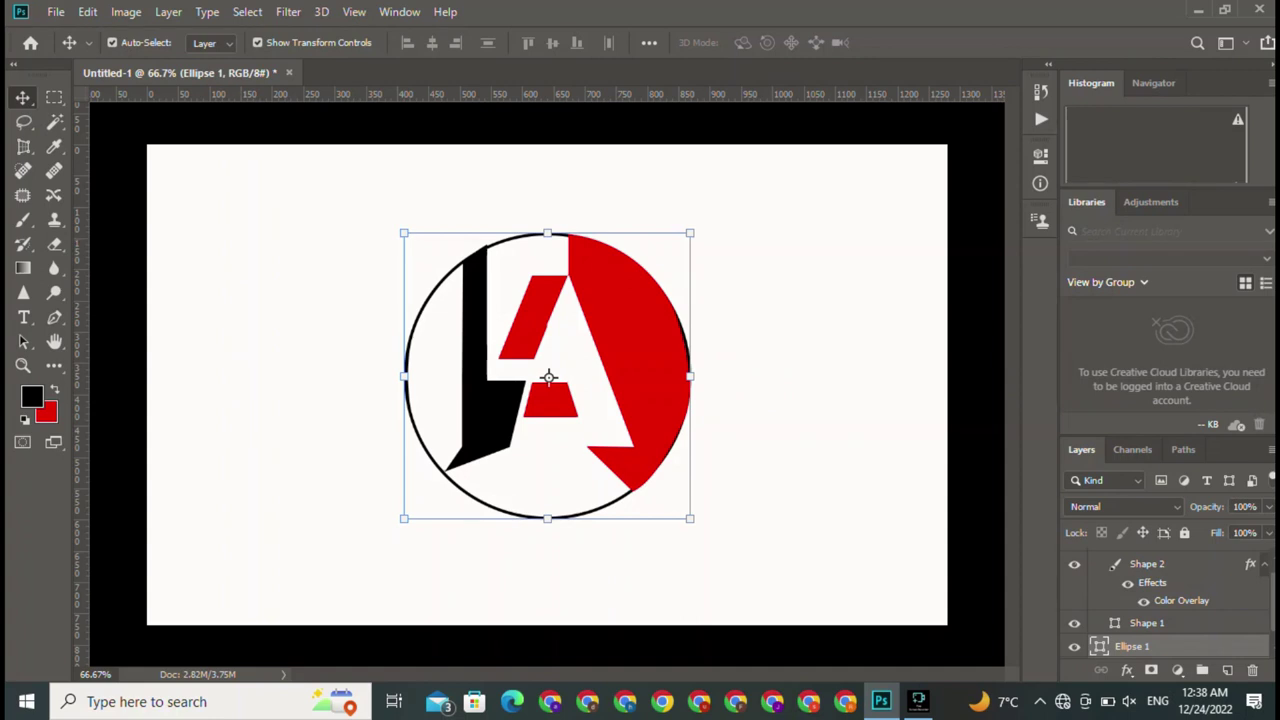
pyautogui.press('space')
pyautogui.press('u')
pyautogui.rightClick(54, 365)
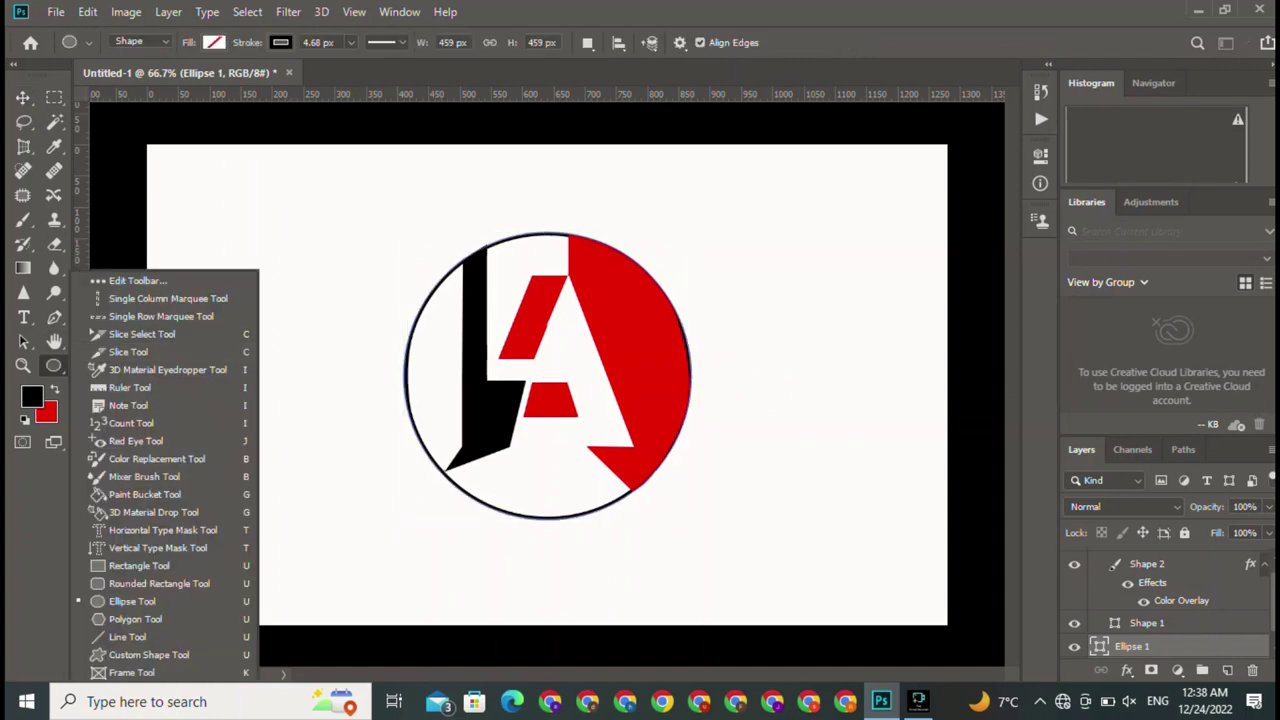
pyautogui.click(214, 42)
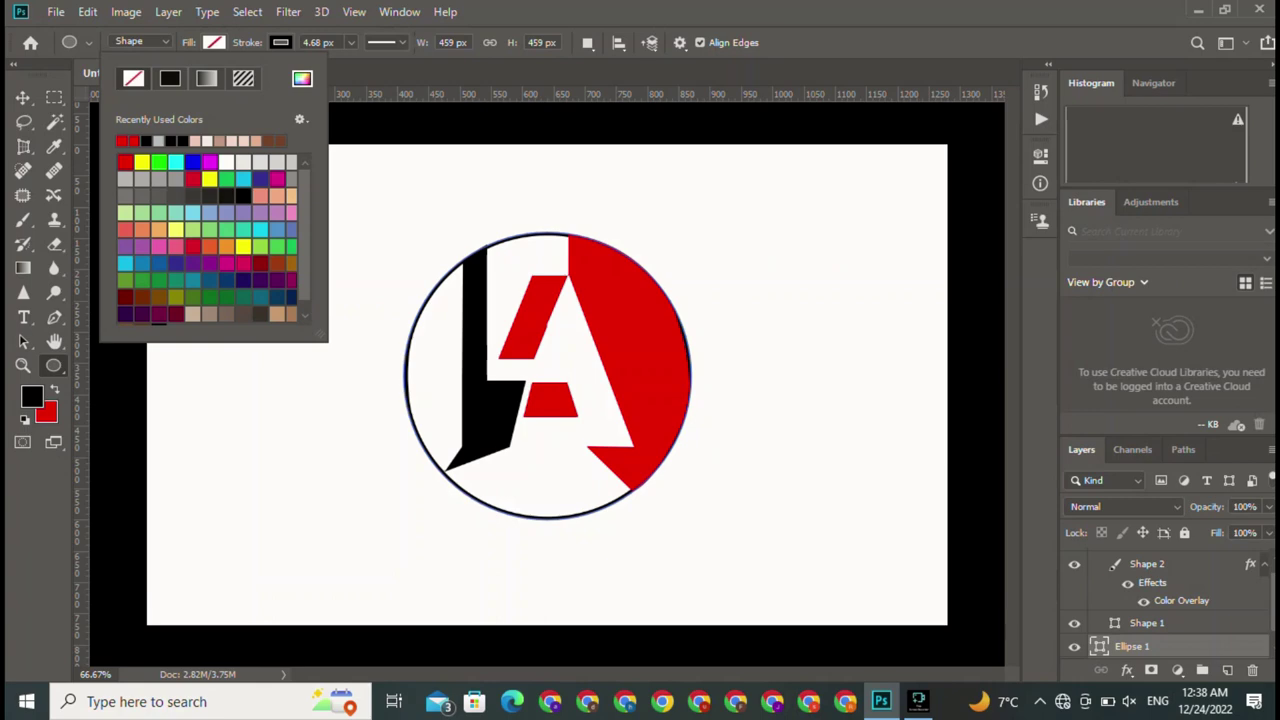
pyautogui.click(170, 78)
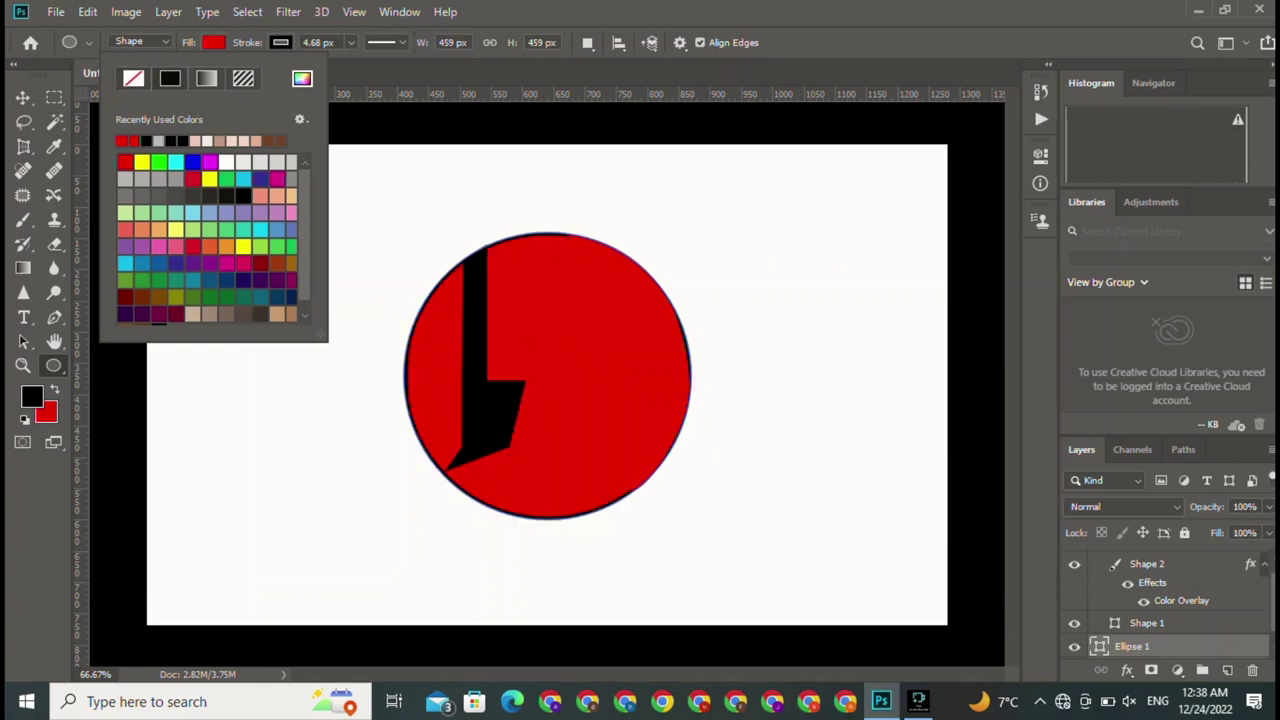
pyautogui.press('Escape')
# Give the circle a red outline and remove its fill.
pyautogui.click(214, 42)
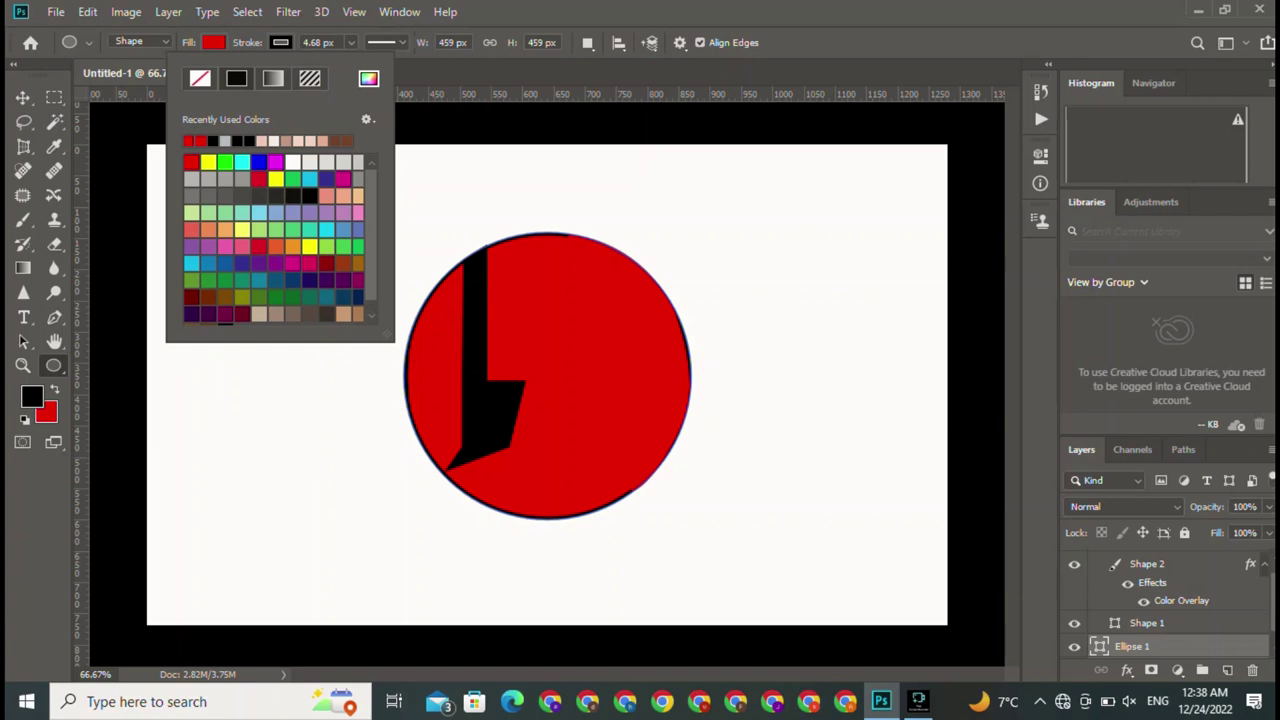
pyautogui.click(280, 42)
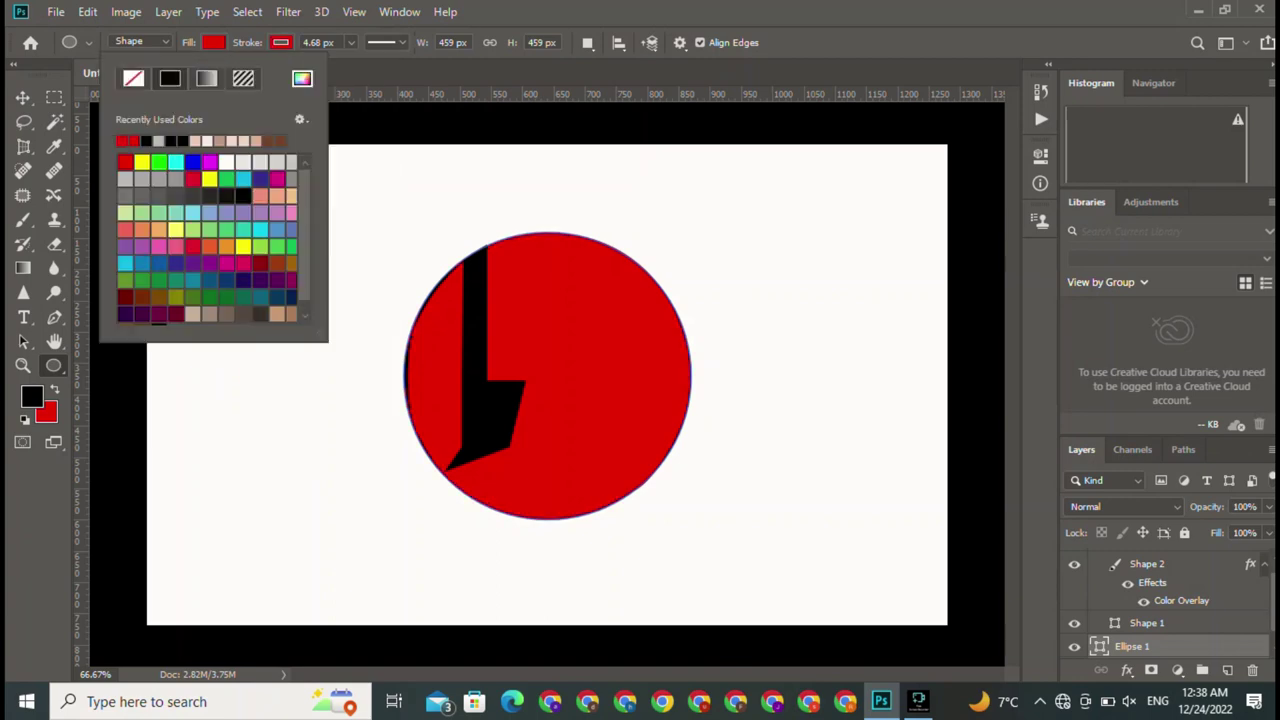
pyautogui.click(133, 78)
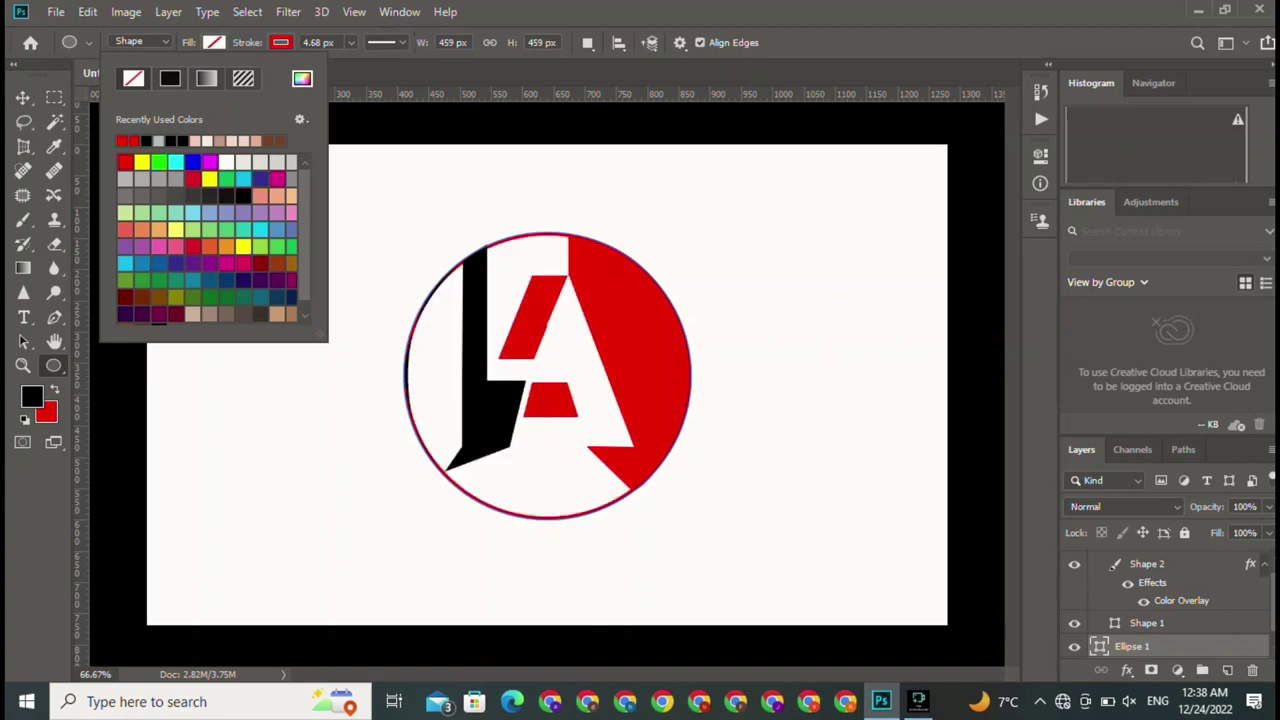
pyautogui.click(207, 12)
pyautogui.click(247, 12)
pyautogui.press('Escape')
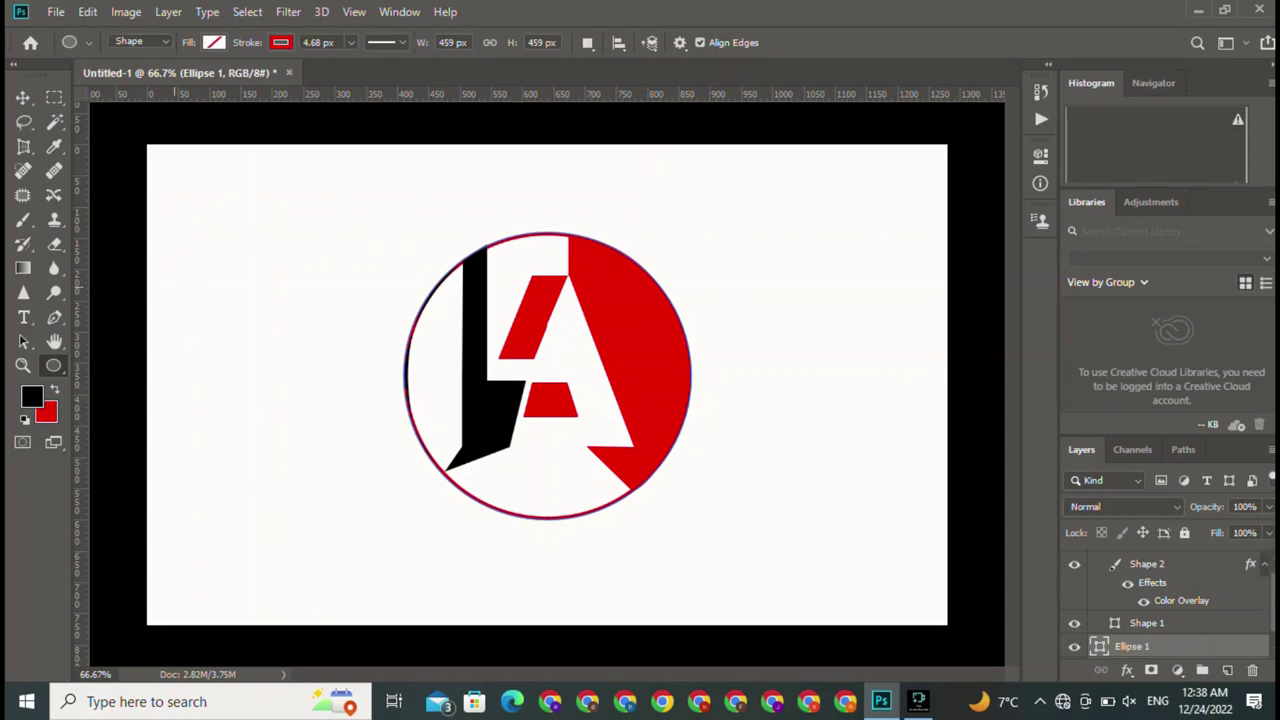
pyautogui.press('v')
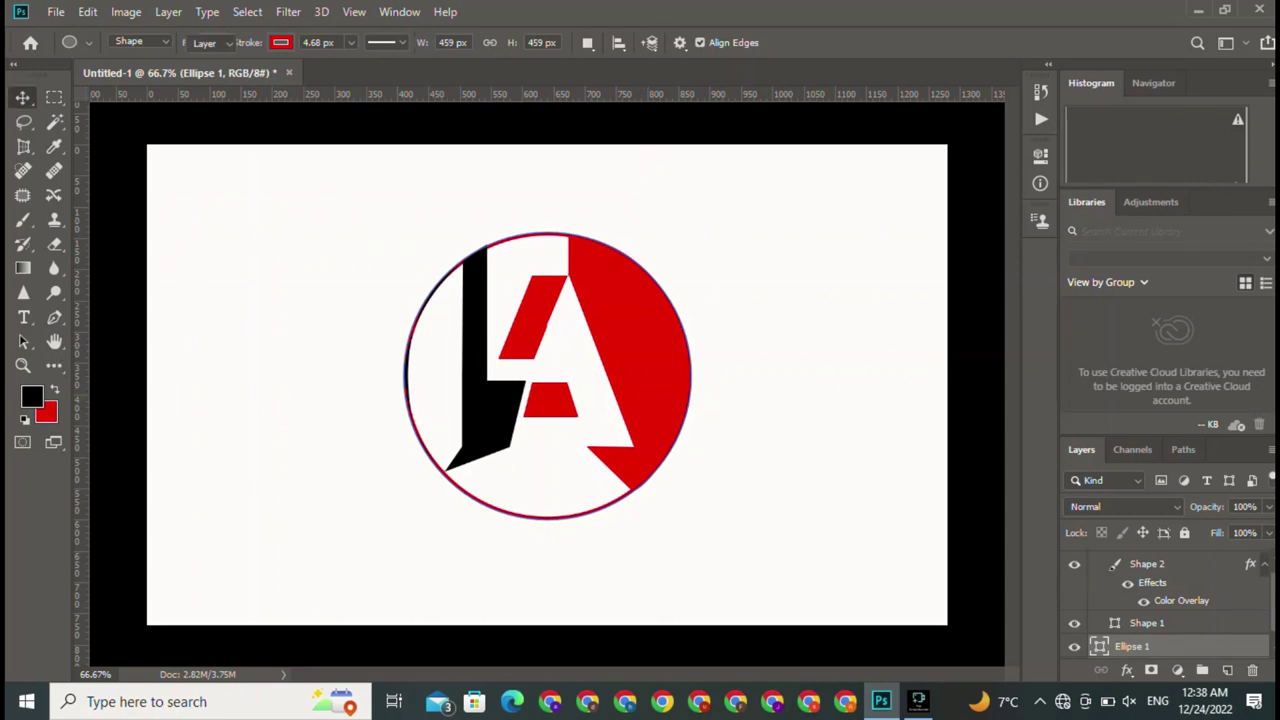
pyautogui.click(549, 372)
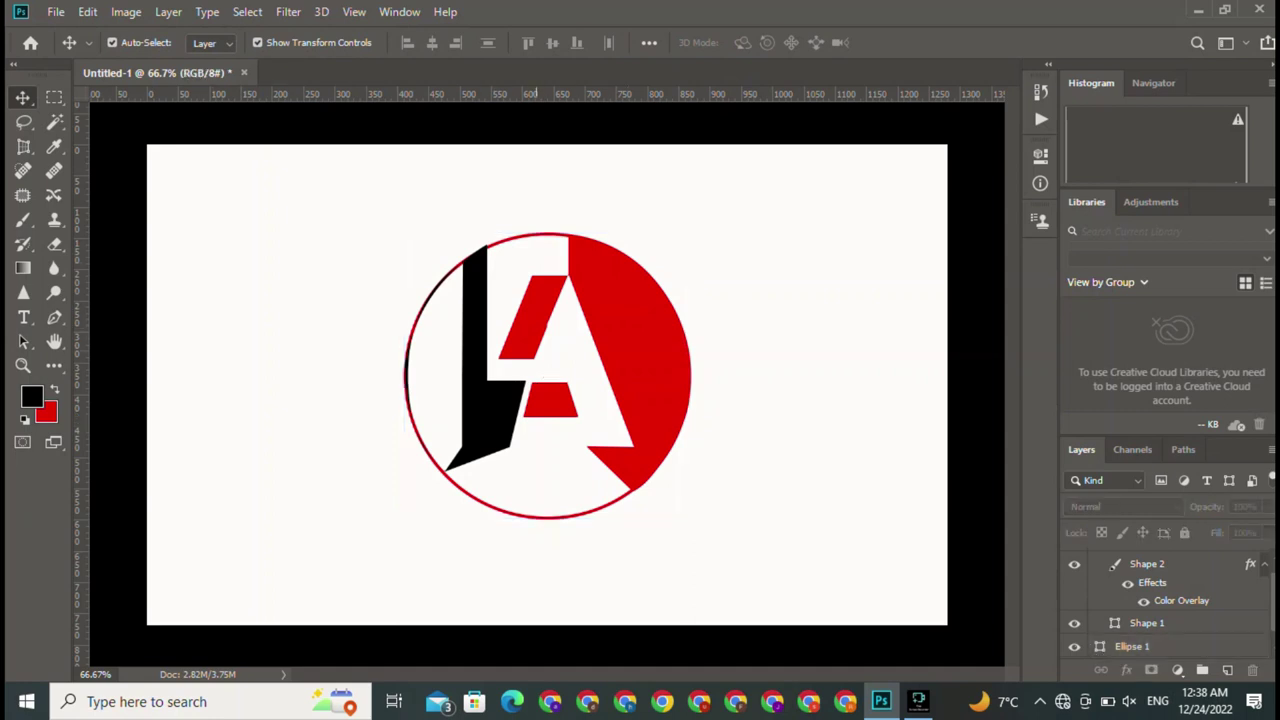
pyautogui.click(466, 358)
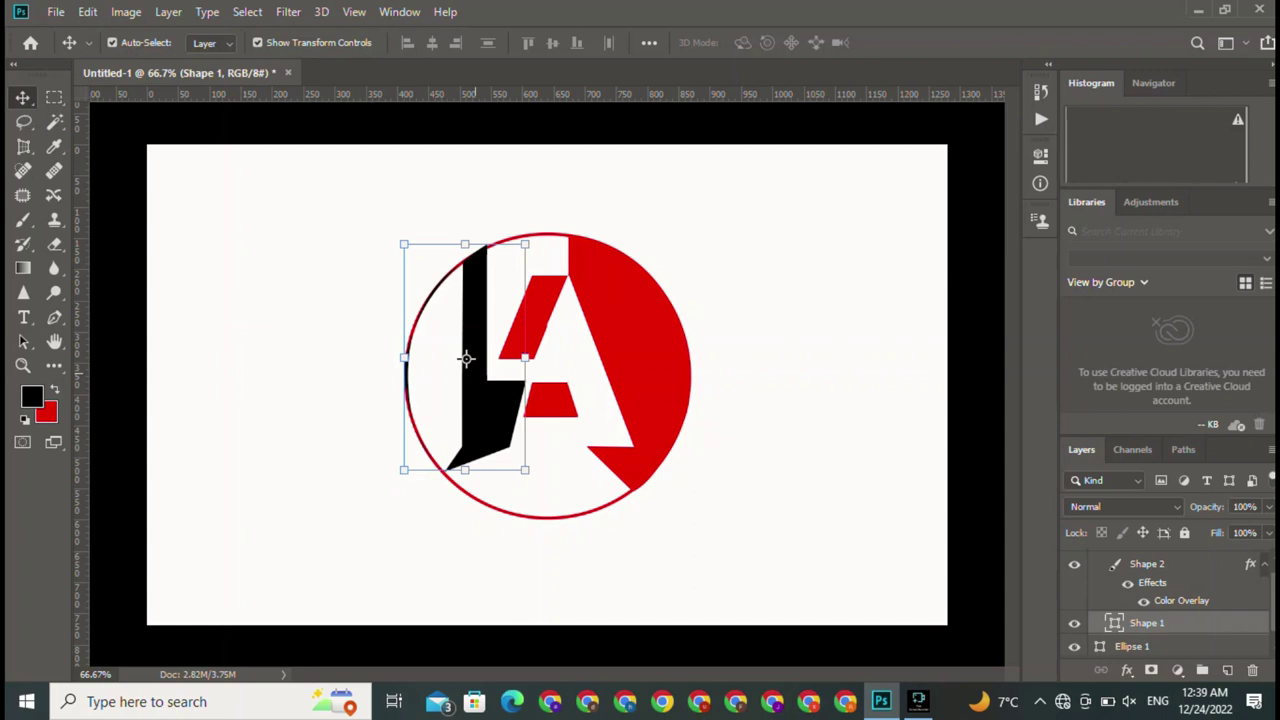
pyautogui.click(470, 340)
pyautogui.moveTo(482, 370)
pyautogui.mouseDown()
pyautogui.moveTo(815, 295)
pyautogui.moveTo(822, 328)
pyautogui.mouseUp()
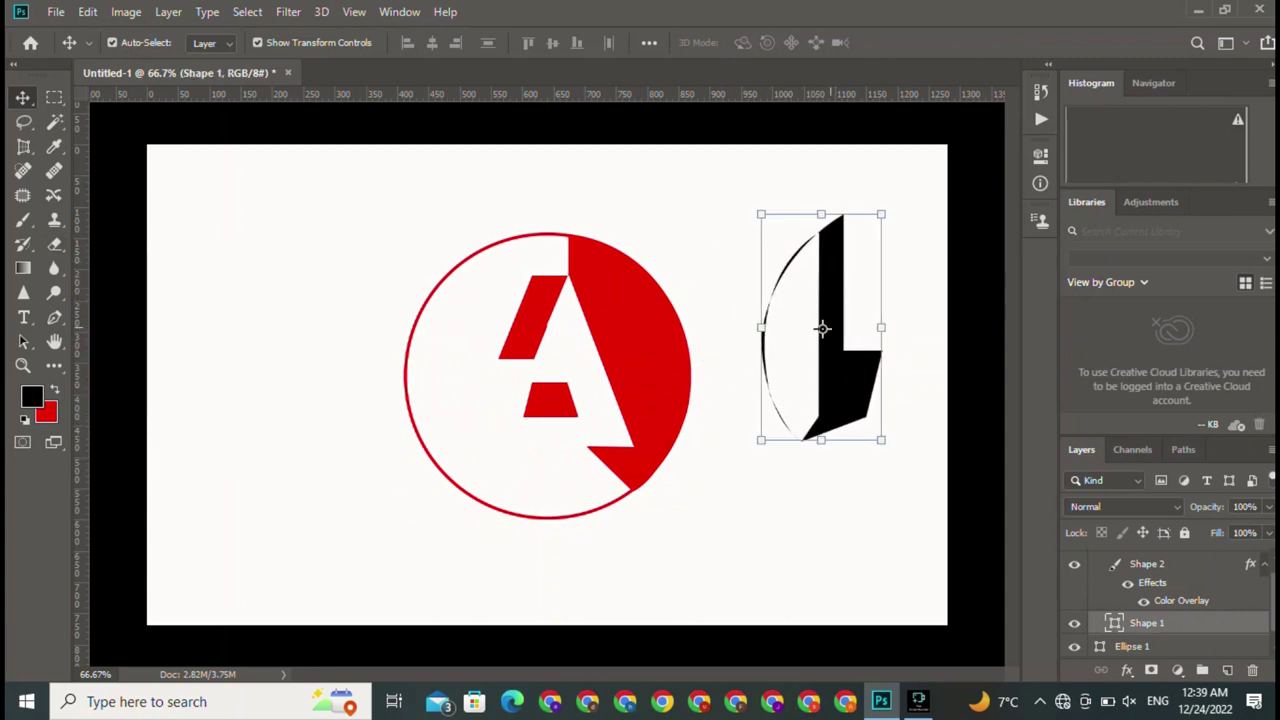
pyautogui.moveTo(822, 328); pyautogui.dragTo(466, 358)
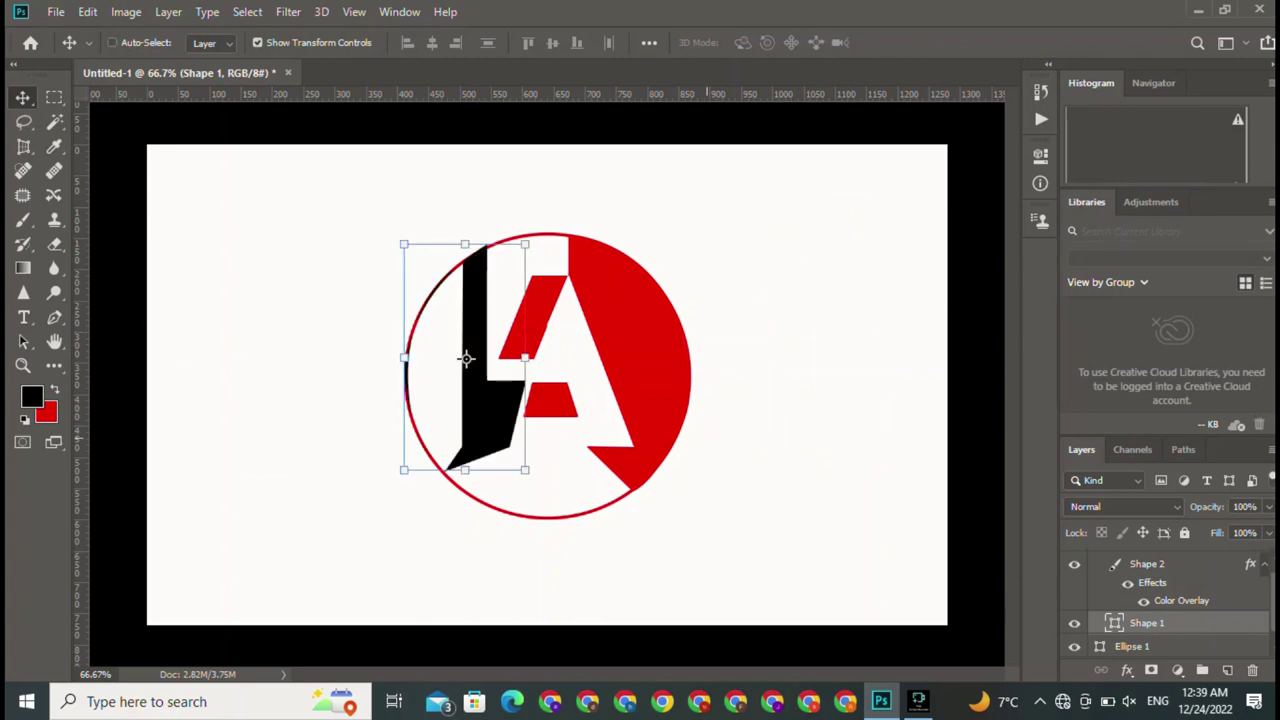
pyautogui.click(800, 500)
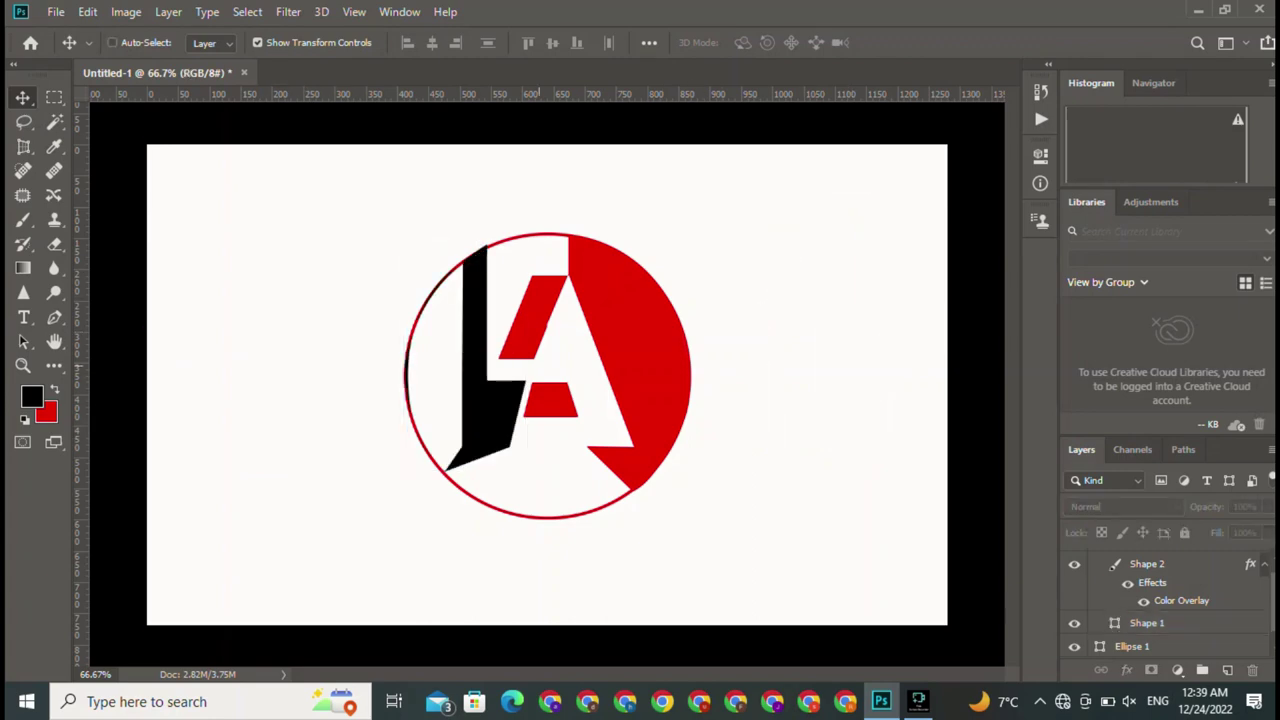
# Zoom to 200% and rasterize the black L shape layer (Shape 1).
pyautogui.hotkey('ctrl', '+')
pyautogui.hotkey('ctrl', '+')
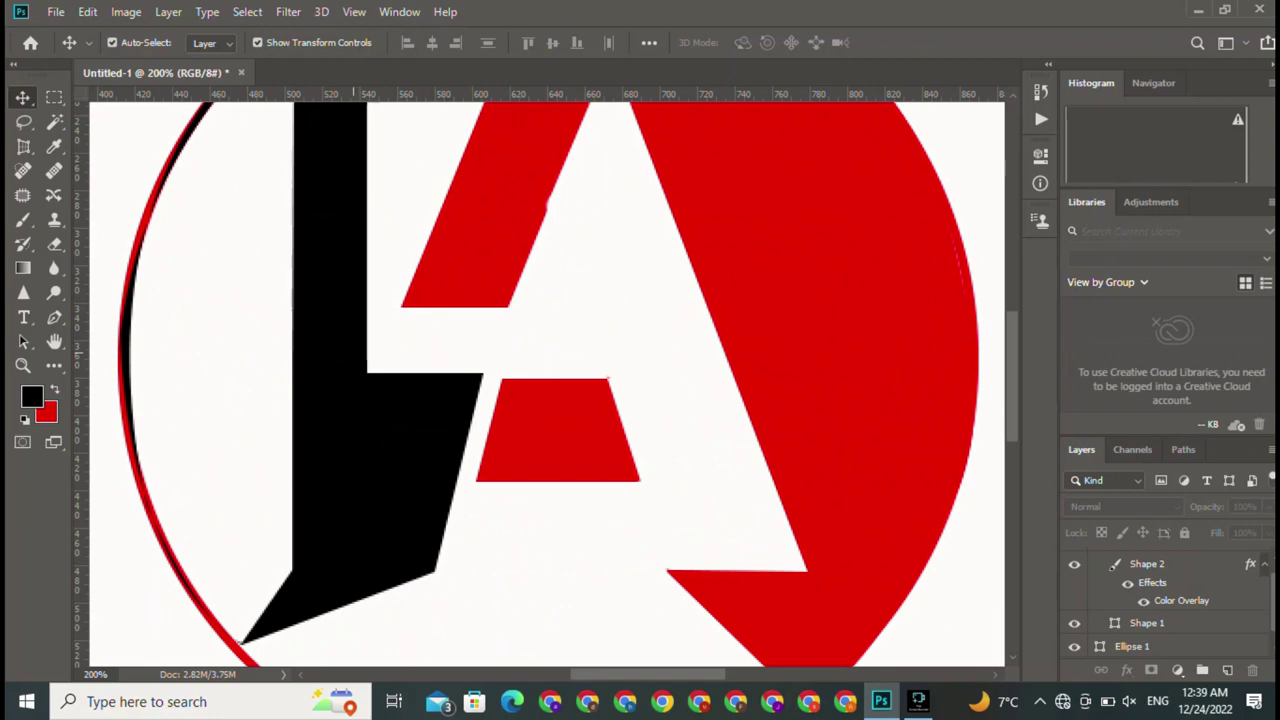
pyautogui.scroll(3, 548, 384)
pyautogui.hscroll(-5, 548, 384)
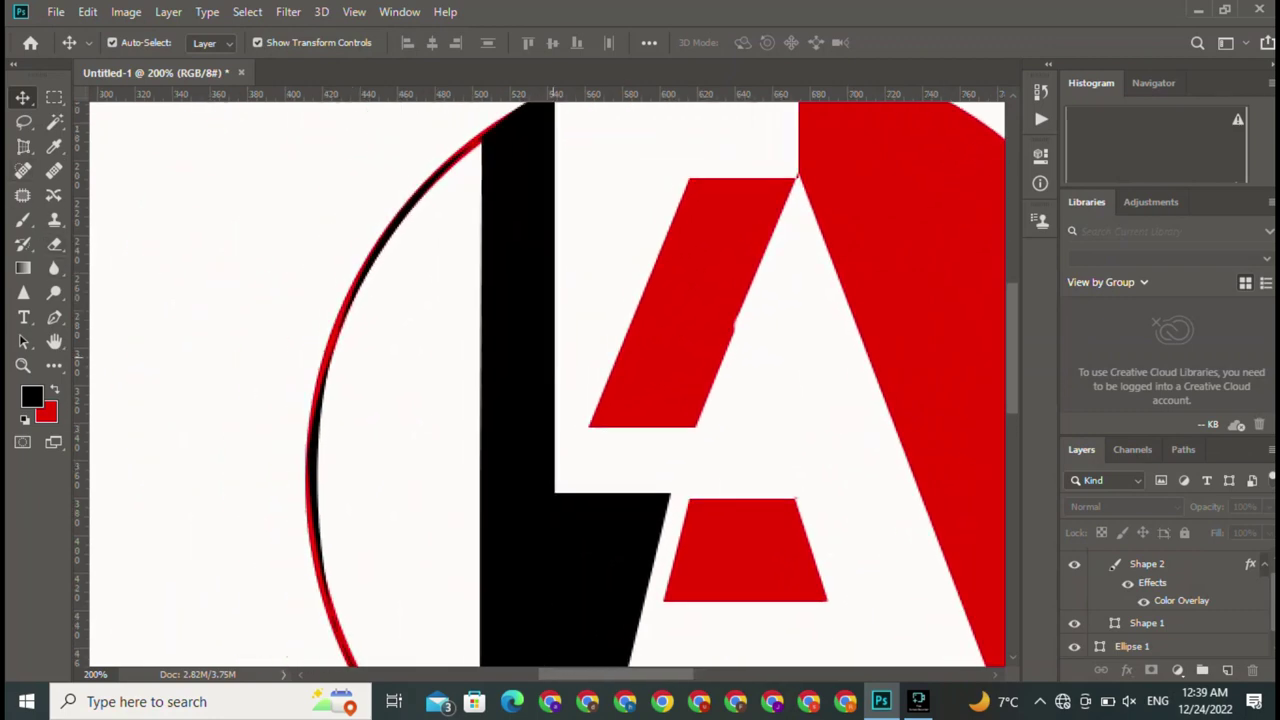
pyautogui.click(489, 426)
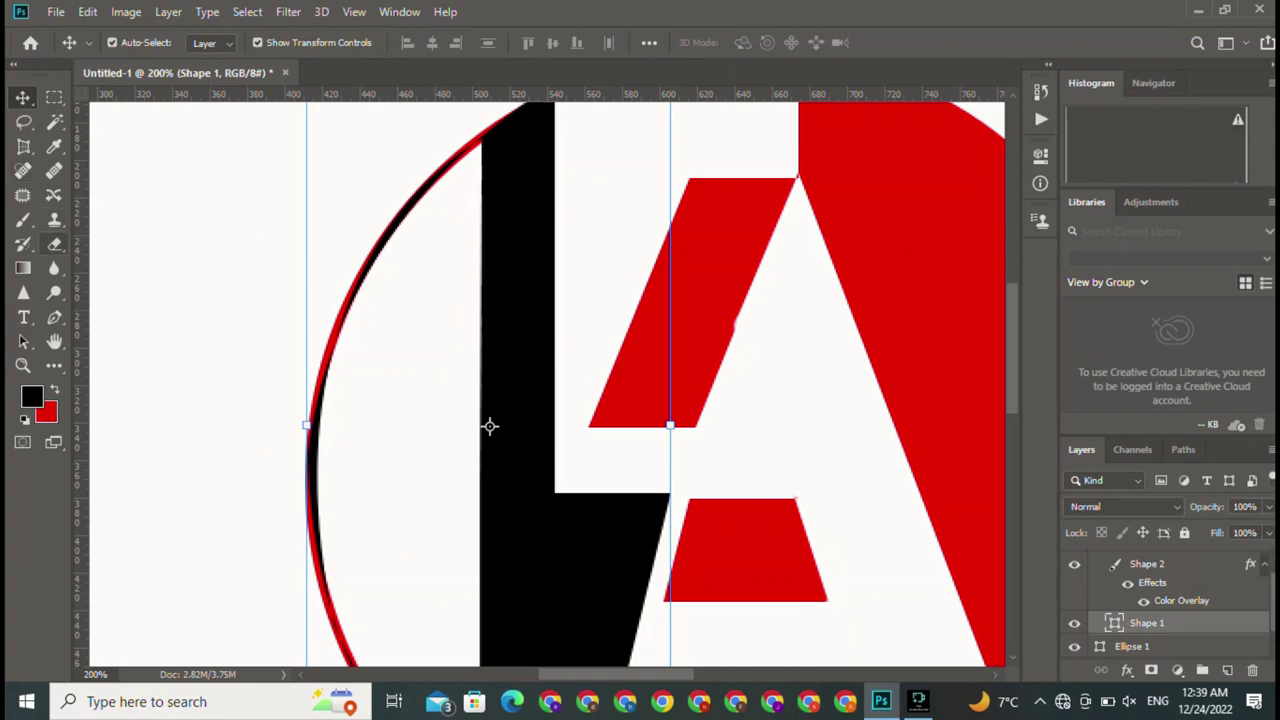
pyautogui.press('e')
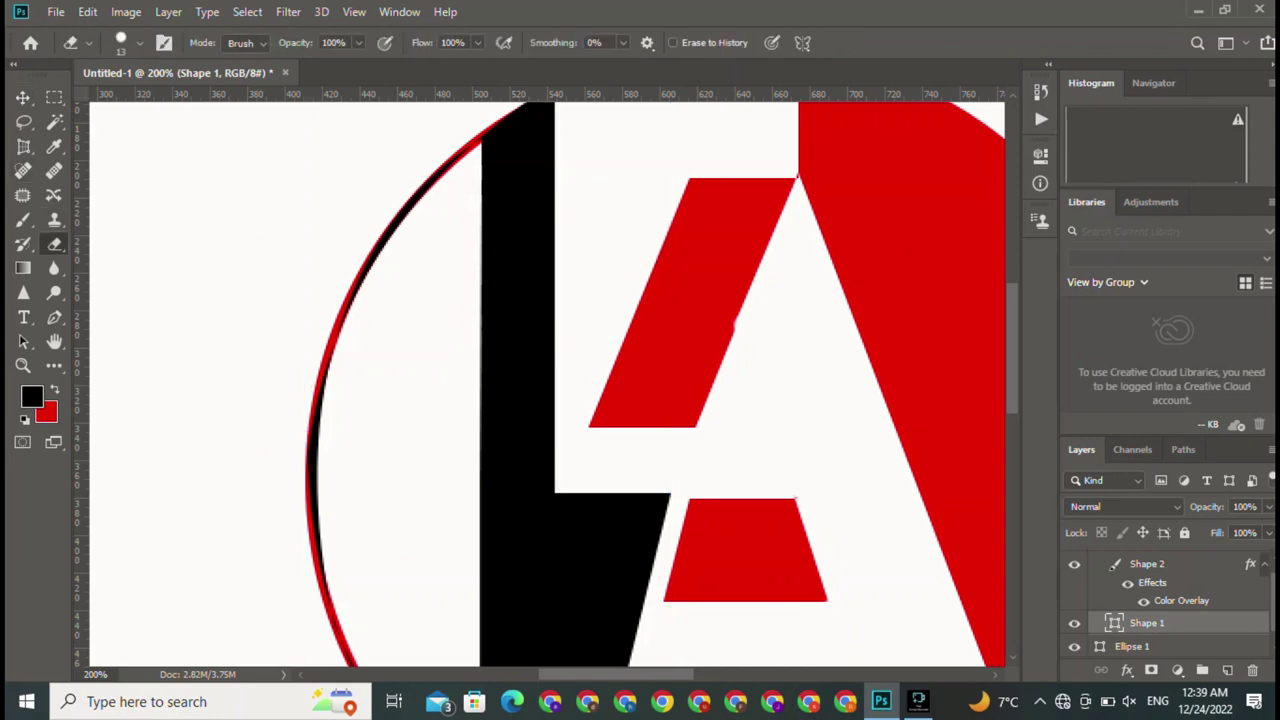
pyautogui.rightClick(1186, 622)
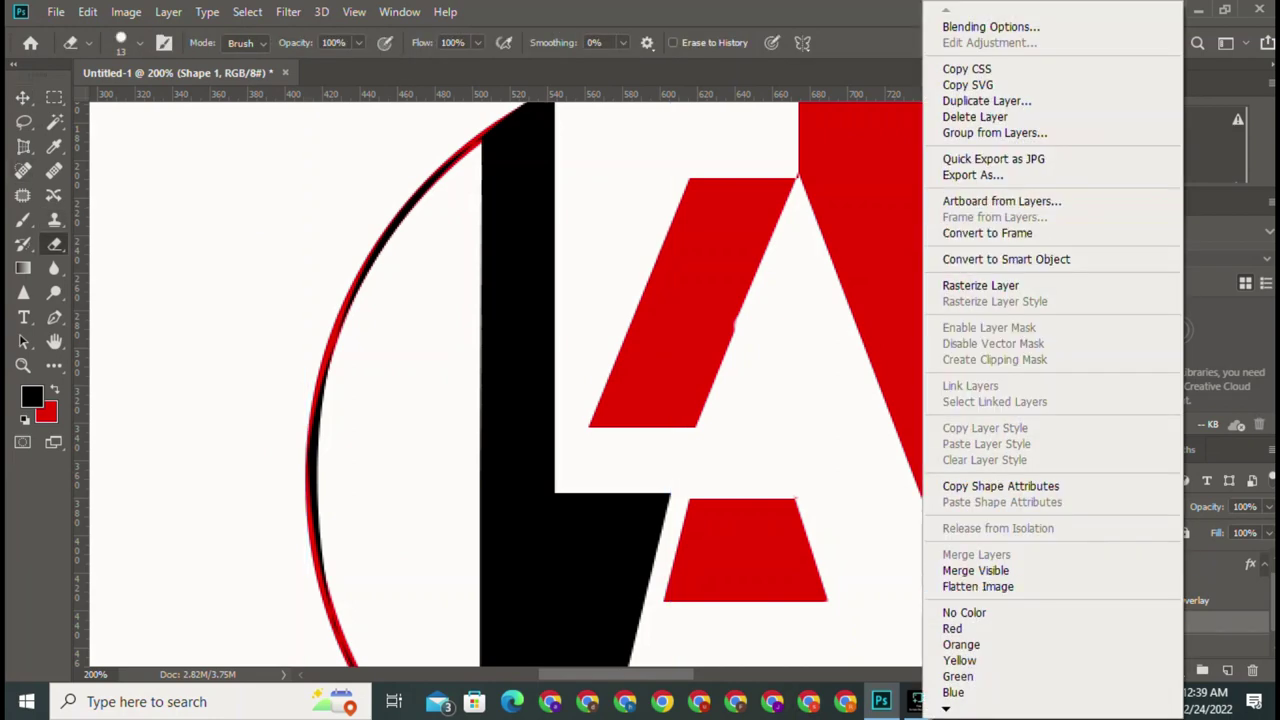
pyautogui.click(980, 285)
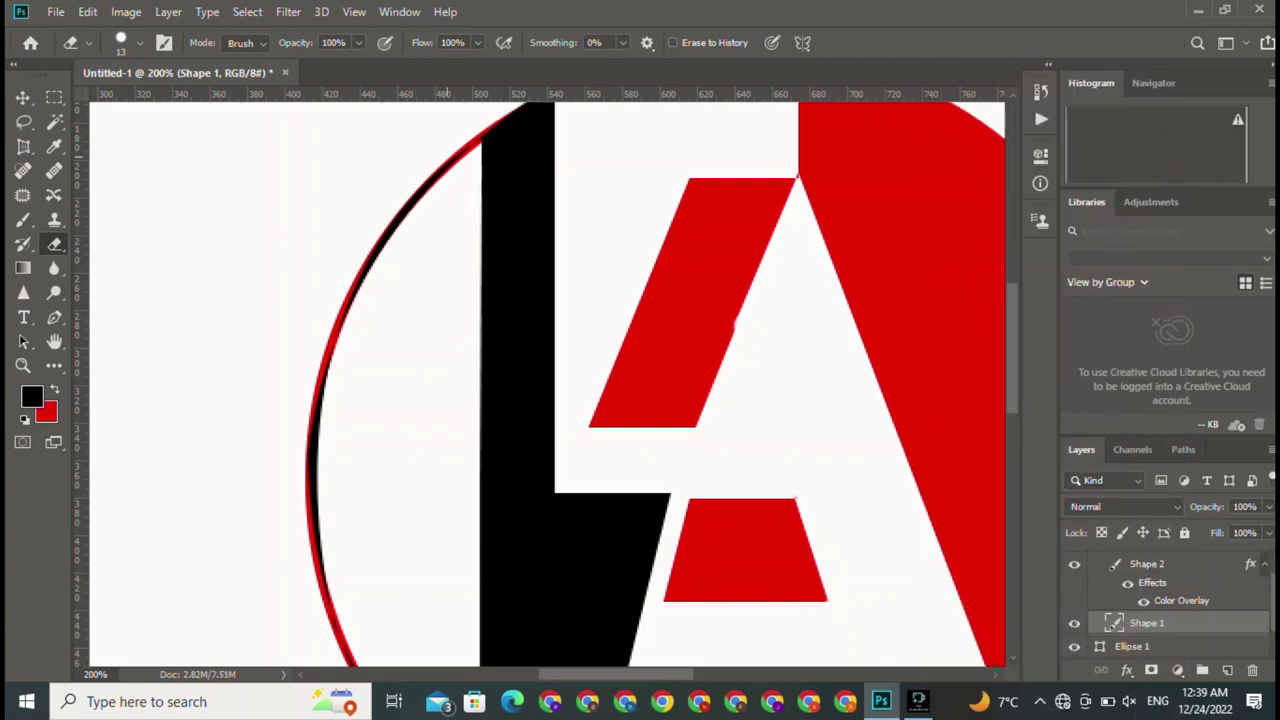
# Erase the black edge along the circle's upper, middle and lower-left arc.
pyautogui.moveTo(470, 142)
pyautogui.mouseDown()
pyautogui.moveTo(402, 215)
pyautogui.moveTo(342, 328)
pyautogui.moveTo(406, 214)
pyautogui.mouseUp()
pyautogui.moveTo(324, 382)
pyautogui.mouseDown()
pyautogui.moveTo(312, 478)
pyautogui.moveTo(328, 600)
pyautogui.mouseUp()
pyautogui.scroll(-1, 326, 600)
pyautogui.scroll(-4, 326, 600)
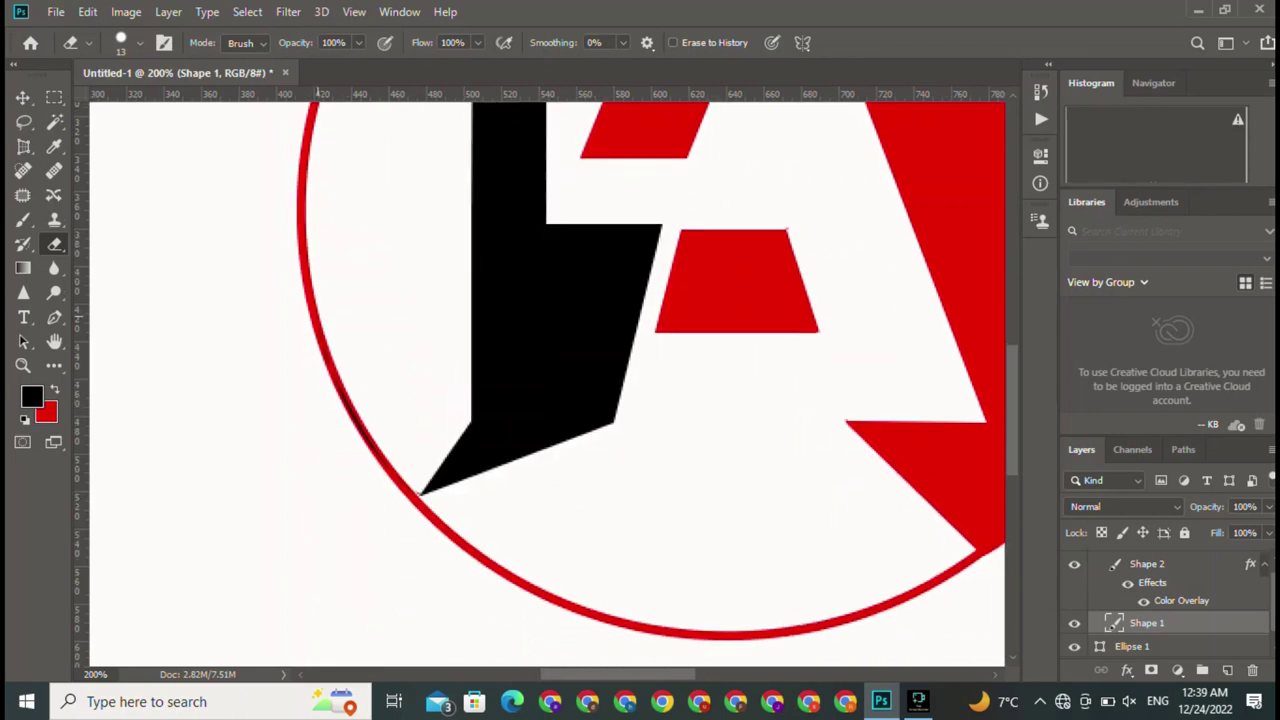
pyautogui.moveTo(344, 388); pyautogui.dragTo(380, 460)
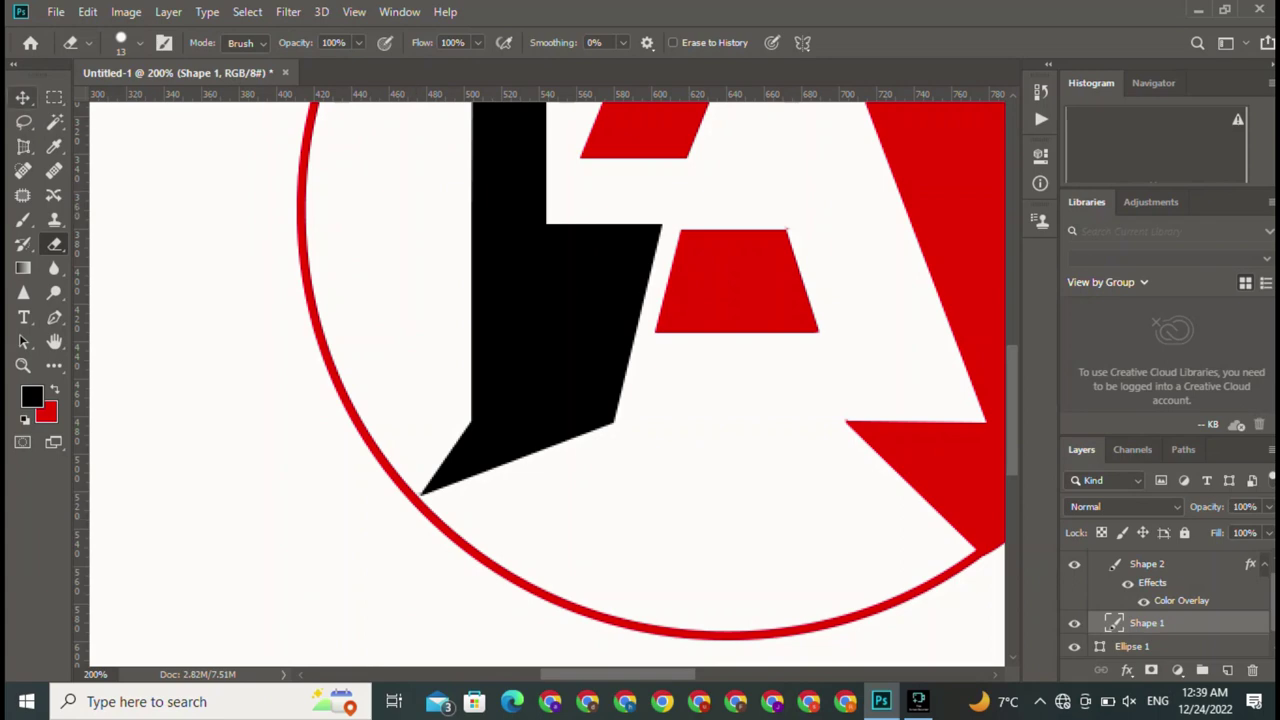
pyautogui.click(22, 97)
pyautogui.click(540, 157)
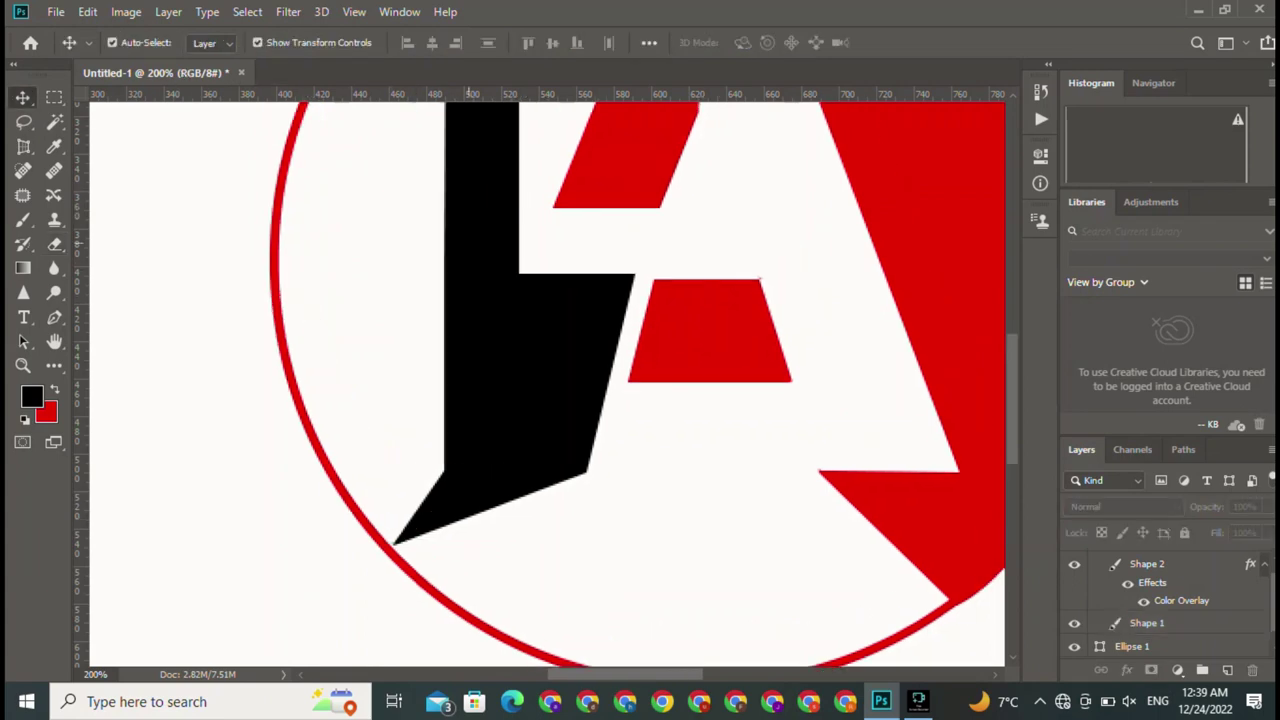
pyautogui.scroll(4, 540, 157)
pyautogui.hscroll(2, 540, 157)
# Zoom back out to 100% and drag the black L down a few pixels.
pyautogui.hotkey('ctrl', '-')
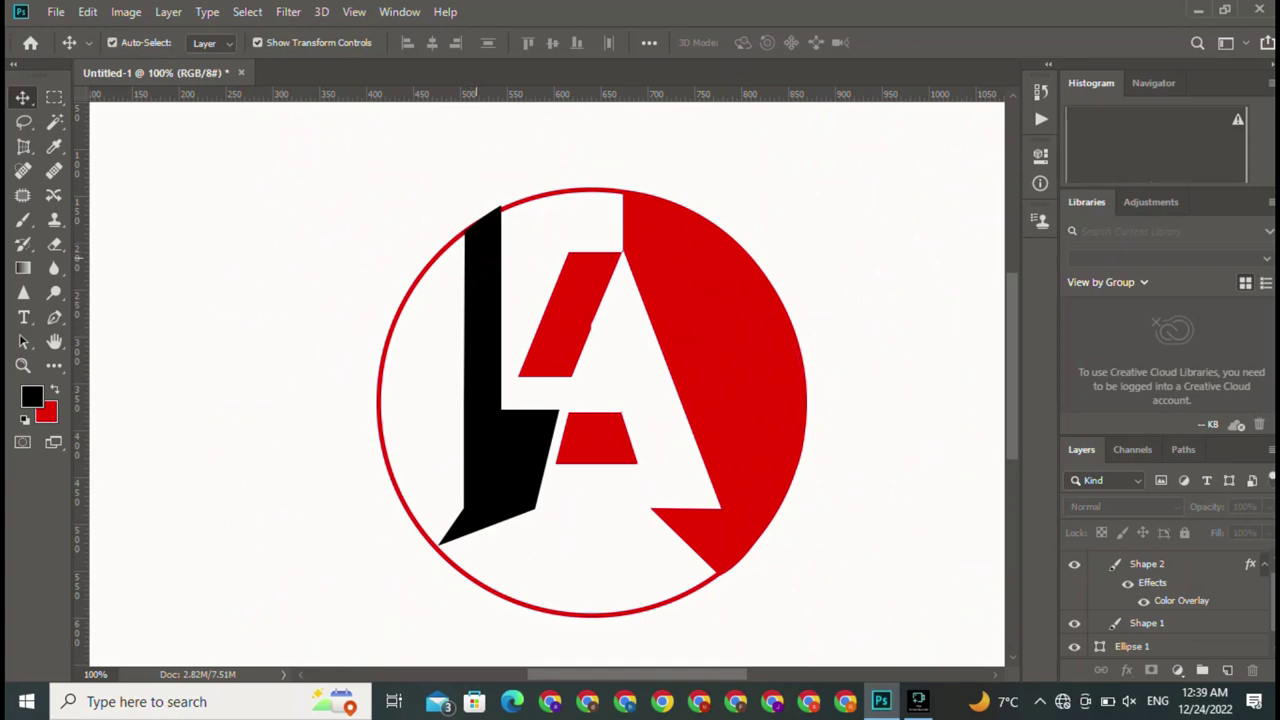
pyautogui.click(485, 380)
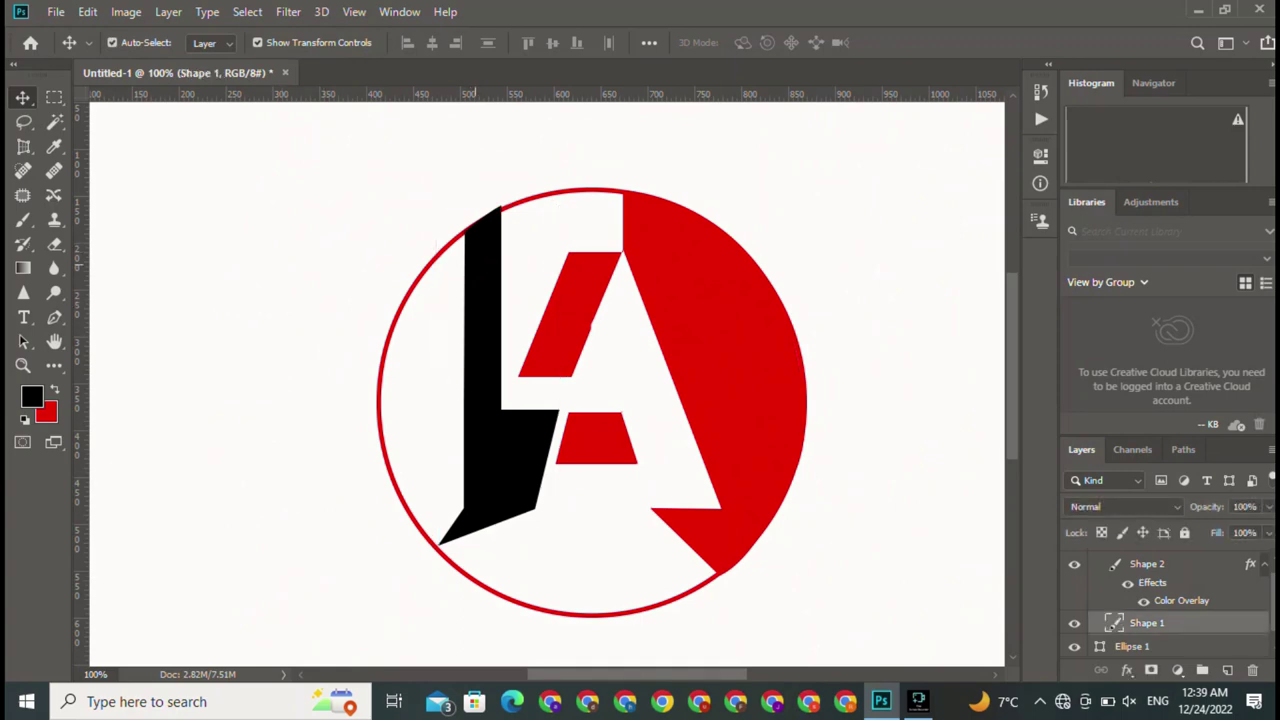
pyautogui.moveTo(490, 220); pyautogui.dragTo(490, 222)
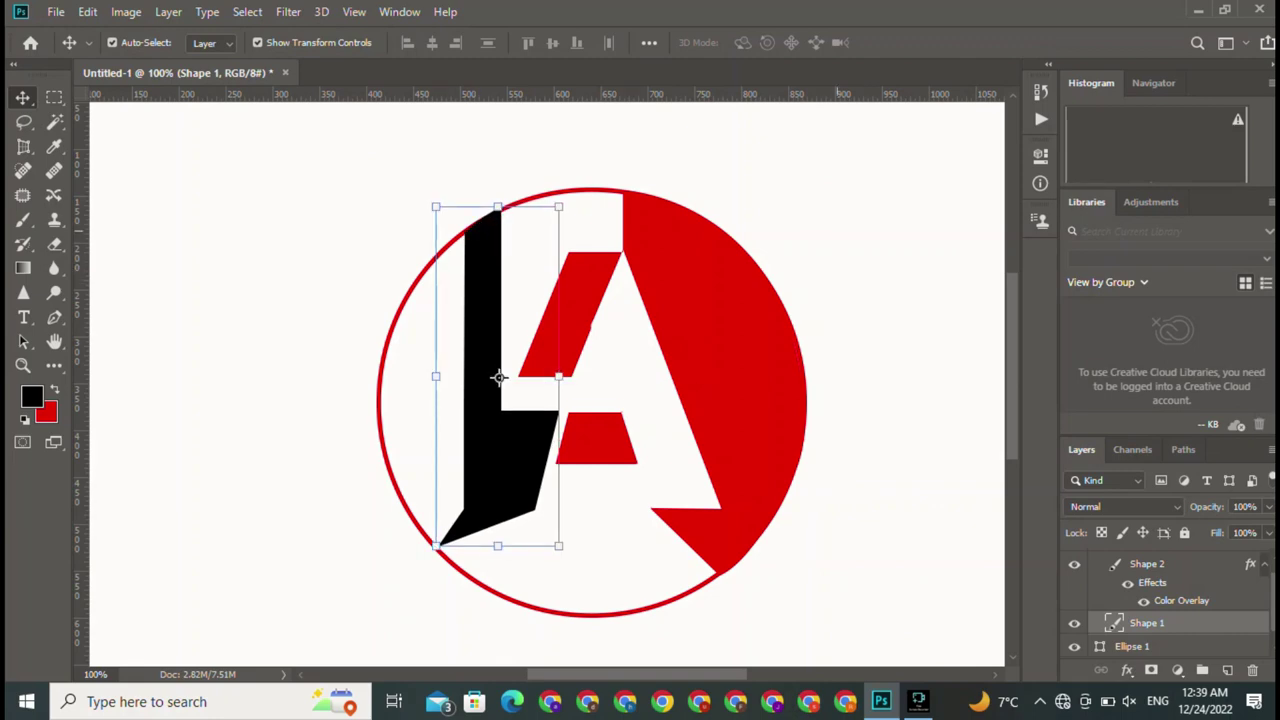
pyautogui.moveTo(499, 376); pyautogui.dragTo(499, 379)
pyautogui.click(300, 380)
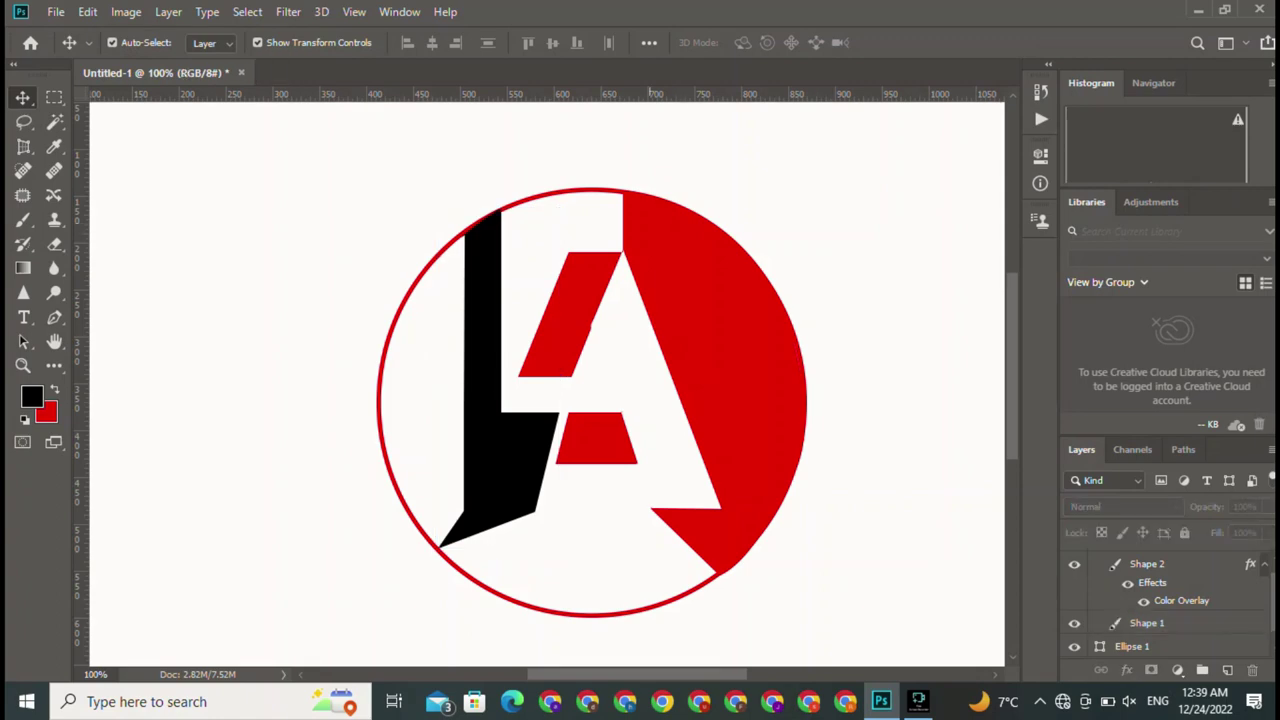